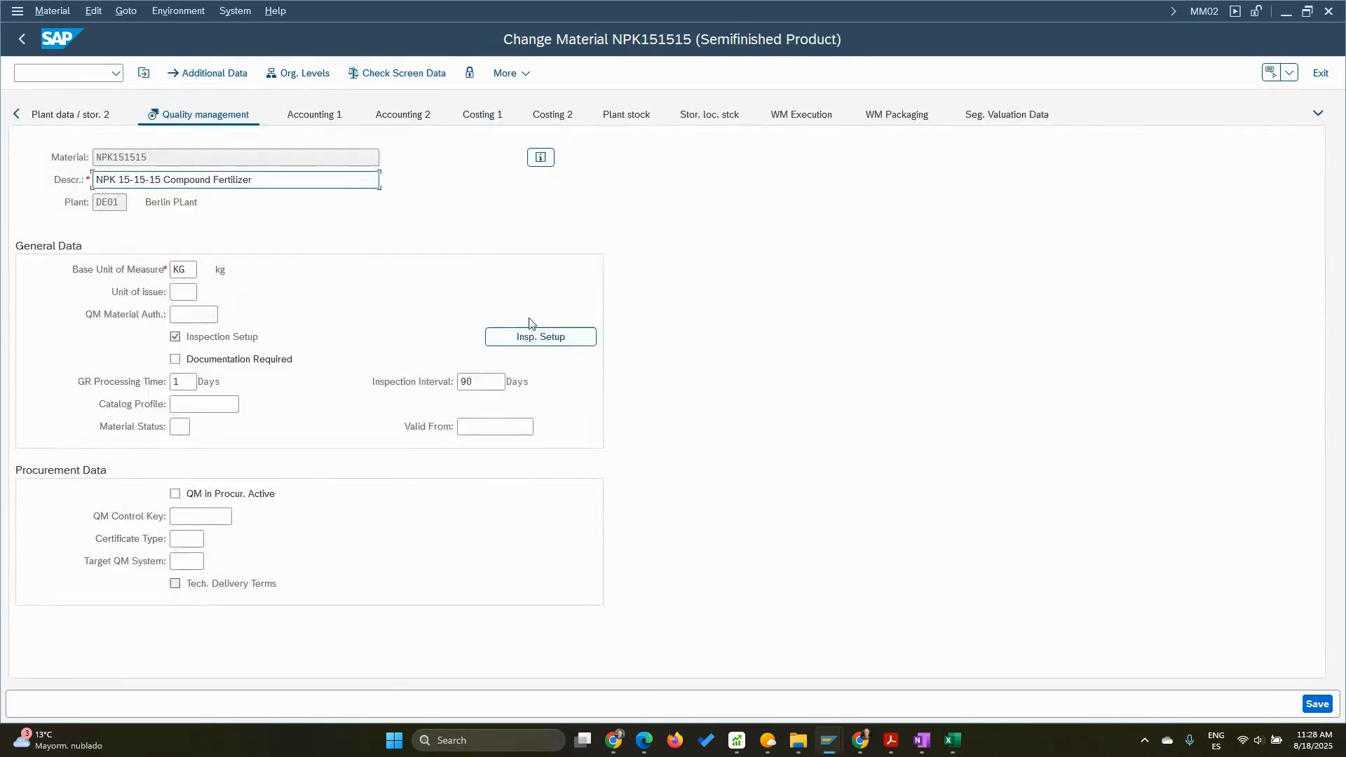
In the material's inspection setup, set control lot creation for inspection type 04 to Y, early lot creation for the order item
left_click(535, 335)
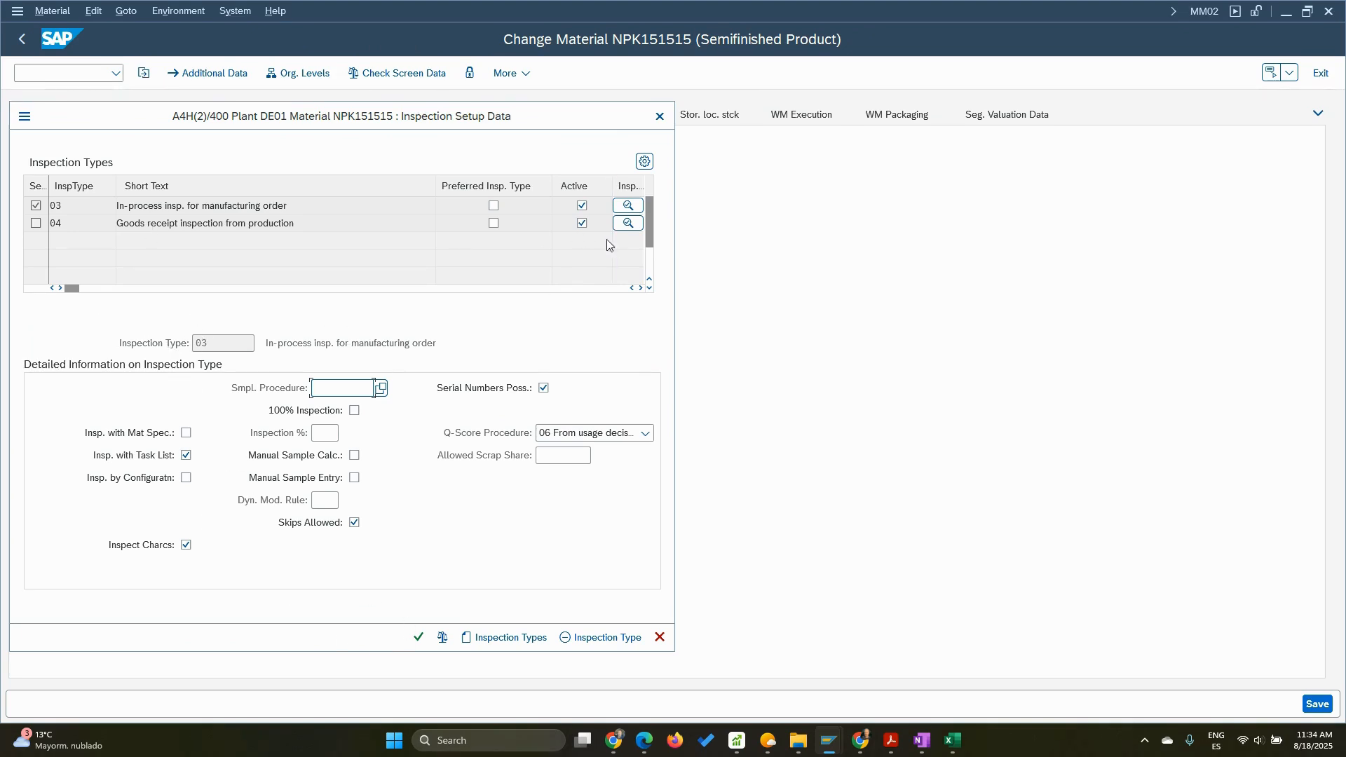
left_click(631, 224)
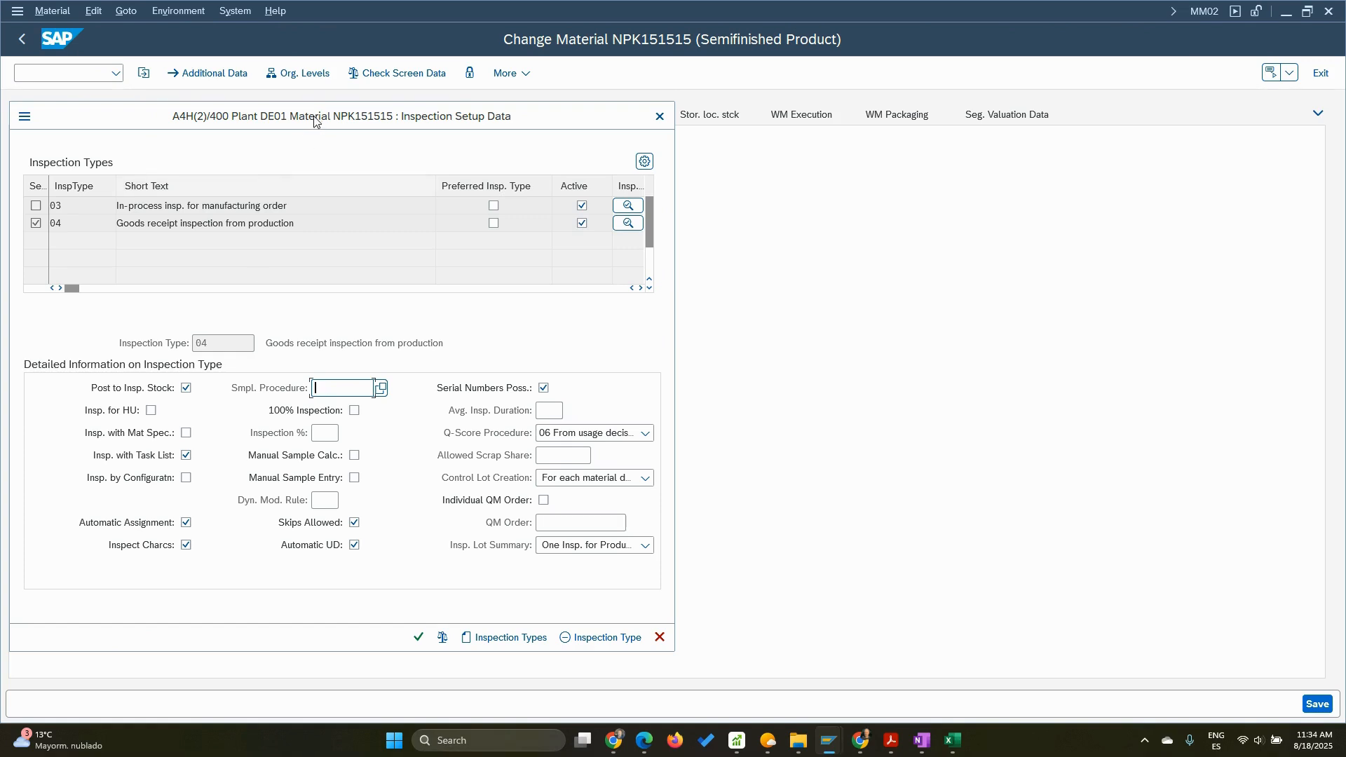
left_click_drag(315, 119, 349, 124)
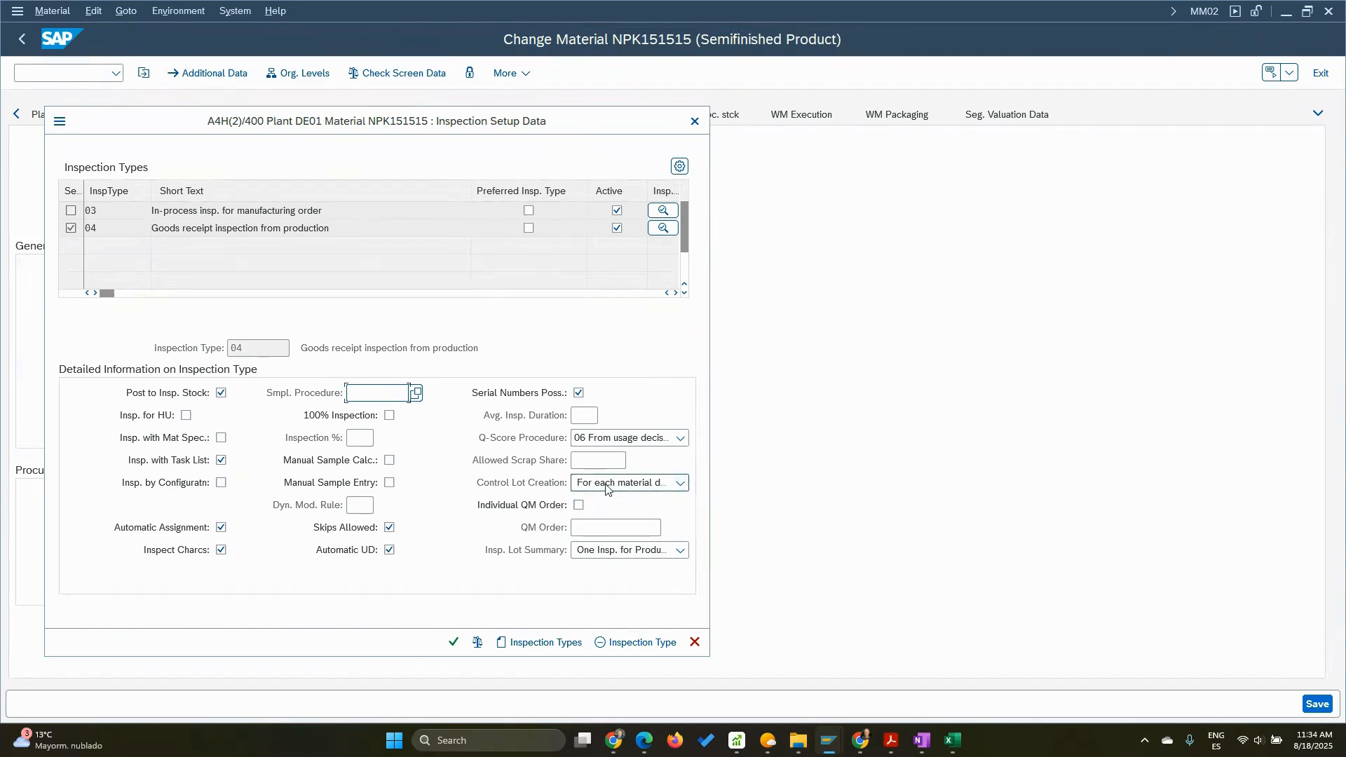
left_click(680, 483)
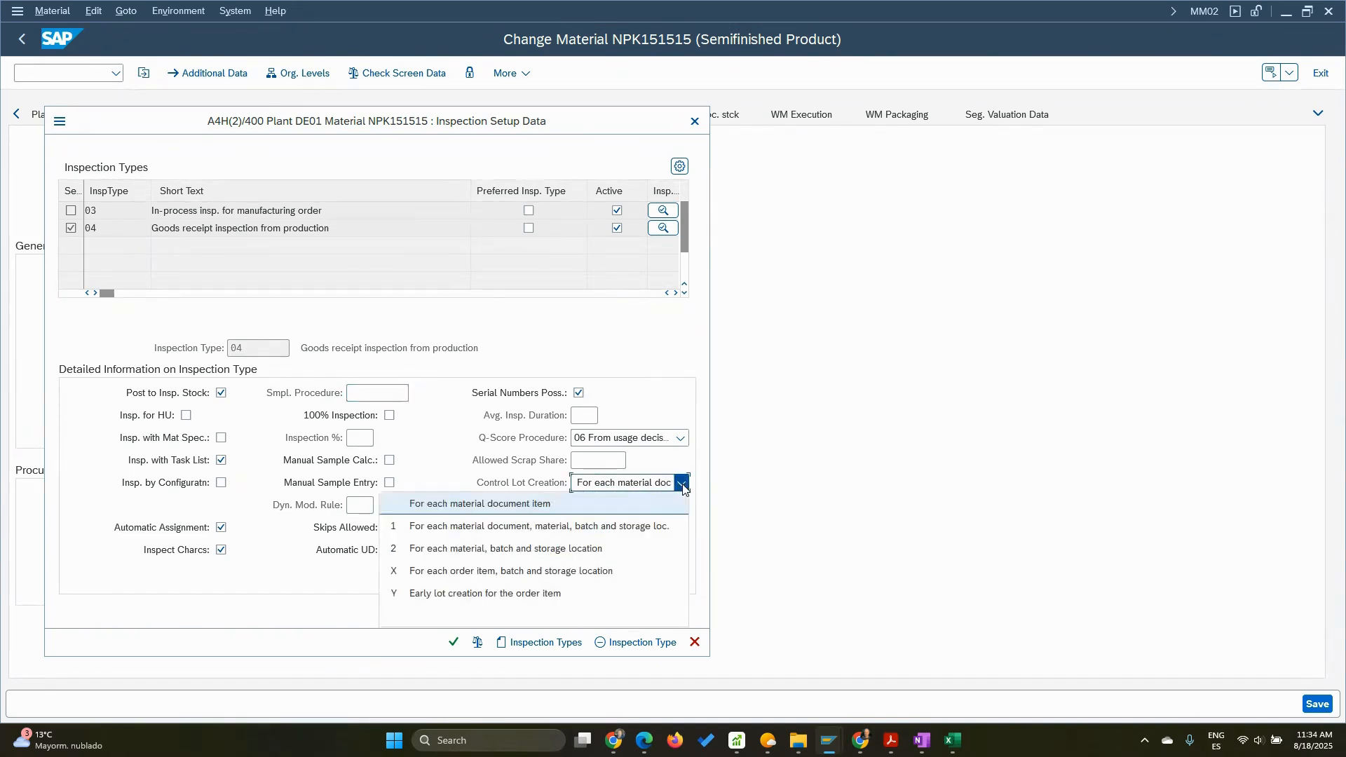
left_click(488, 593)
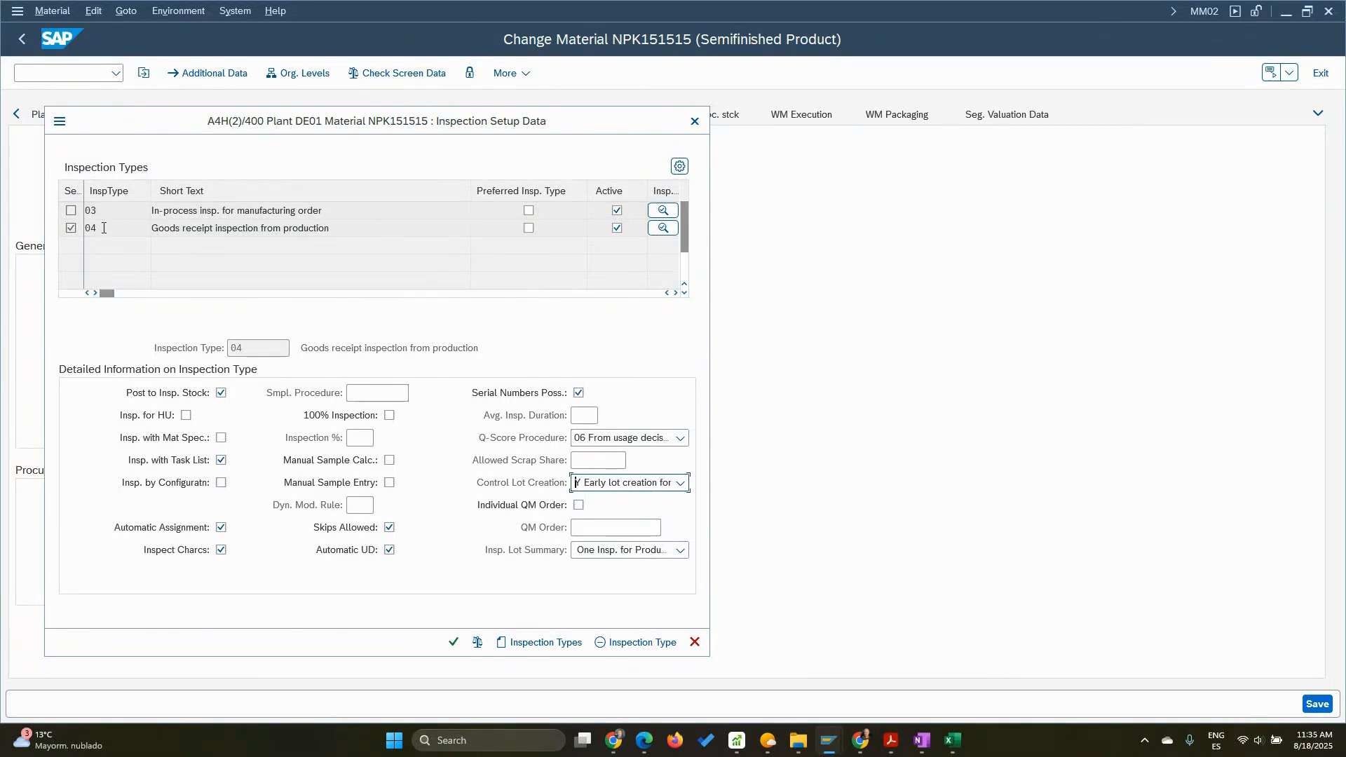
left_click_drag(103, 227, 51, 228)
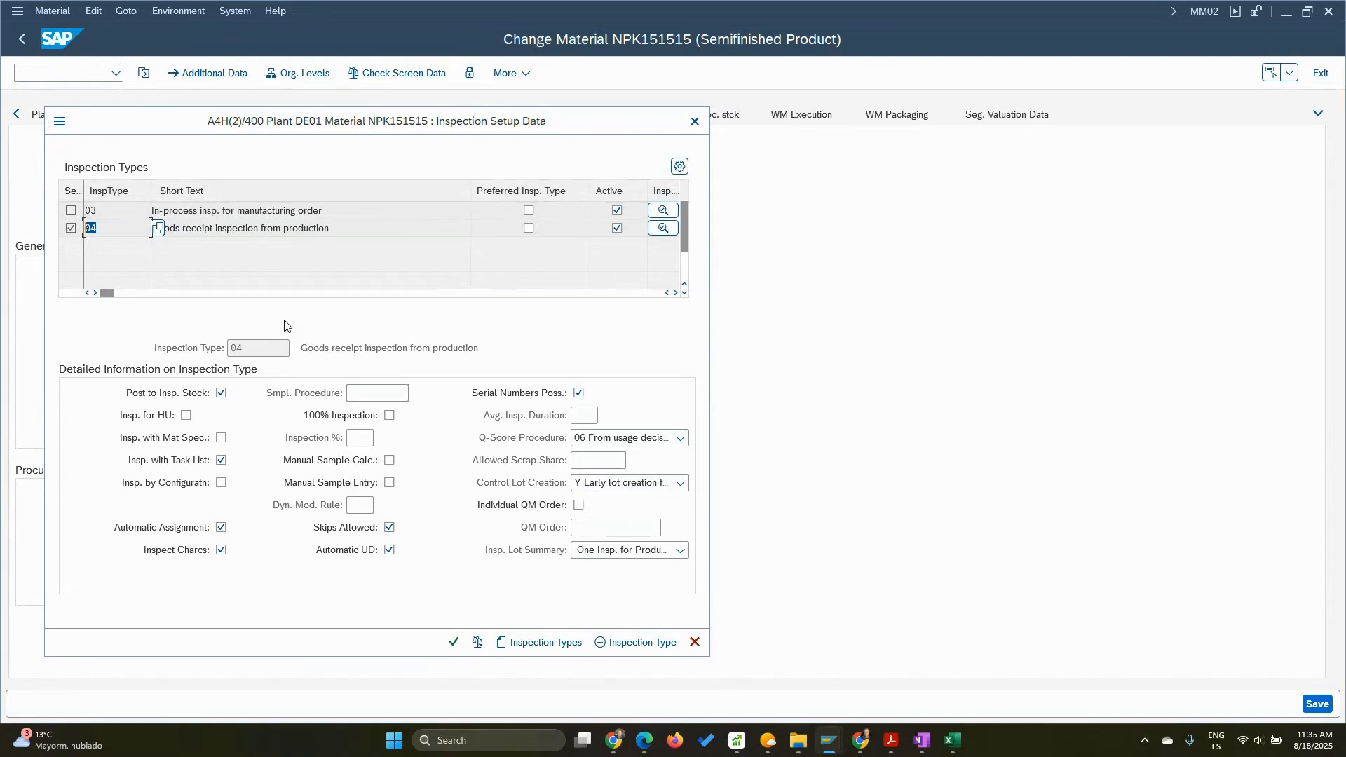
left_click(454, 642)
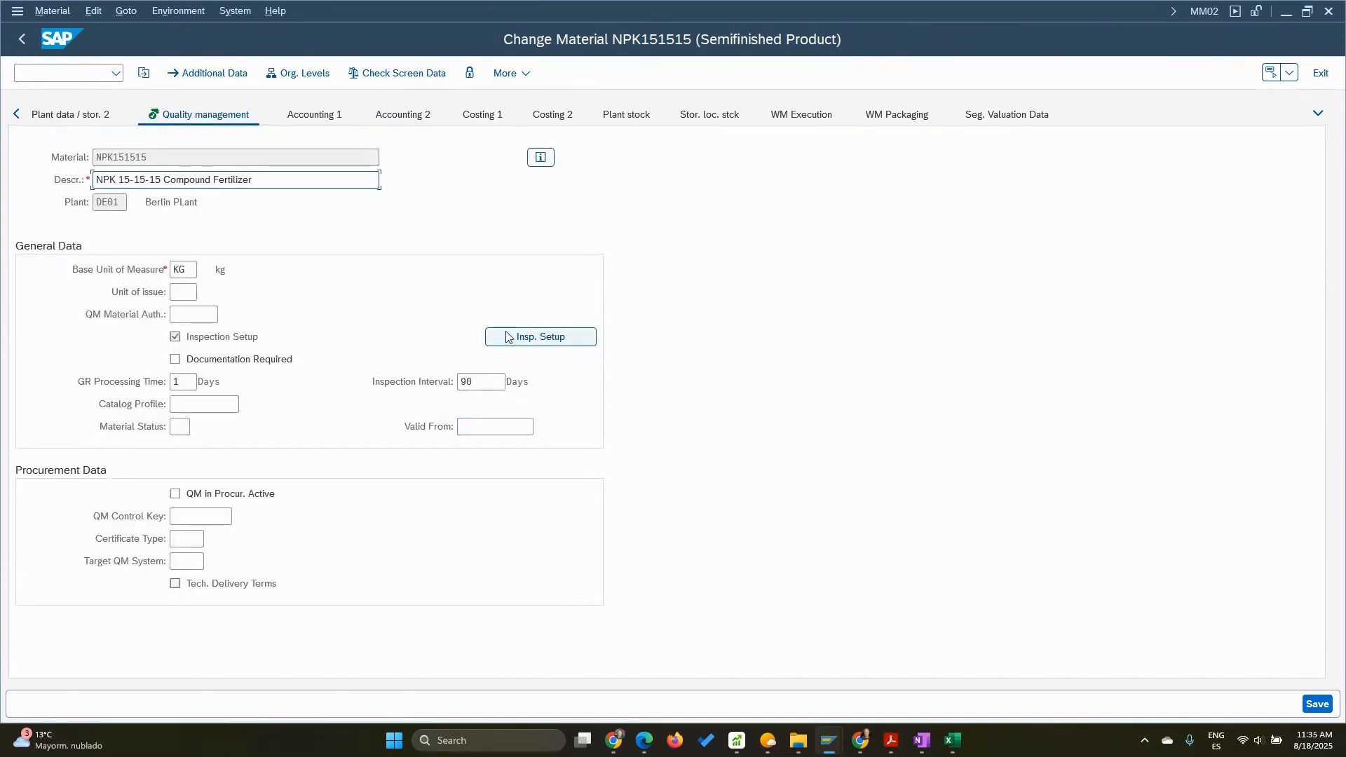
Save the changes to material NPK151515 and exit to the SAP Easy Access screen
left_click(25, 42)
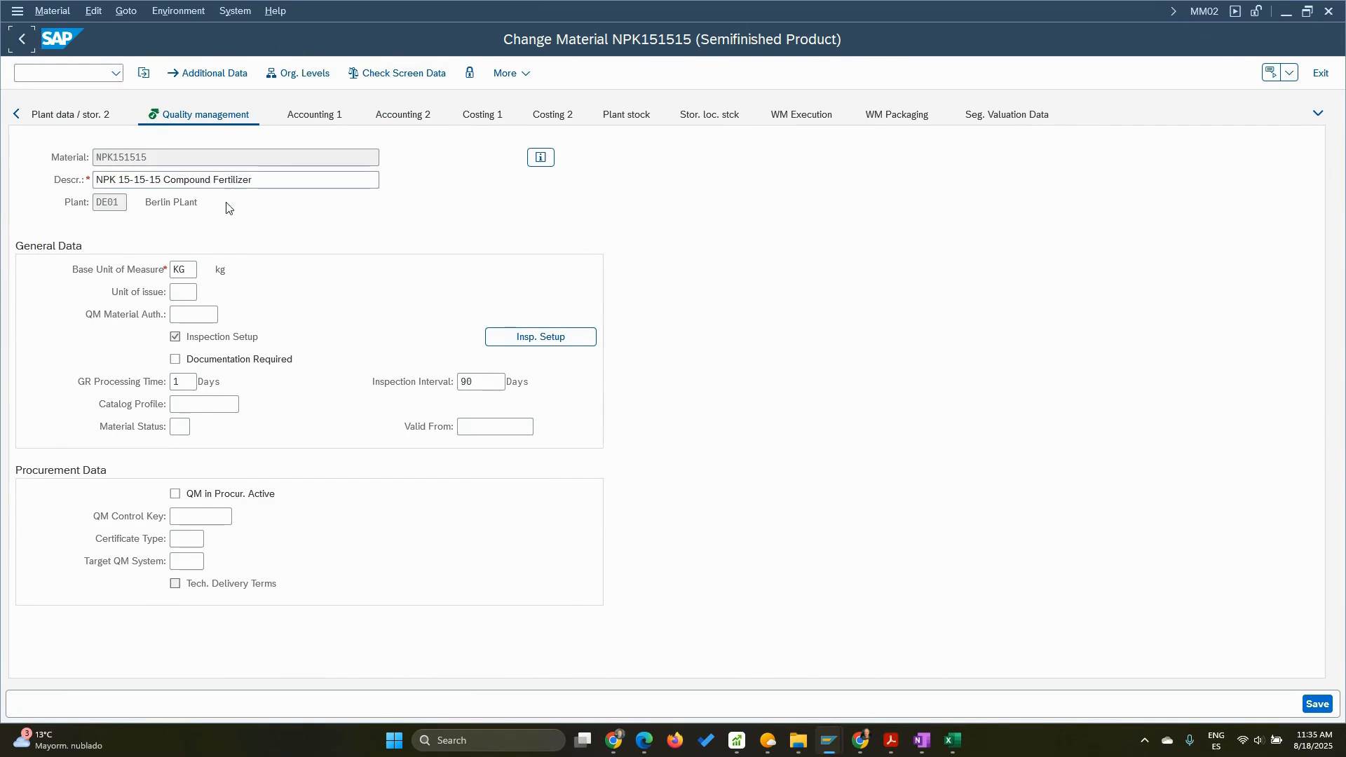
left_click(281, 394)
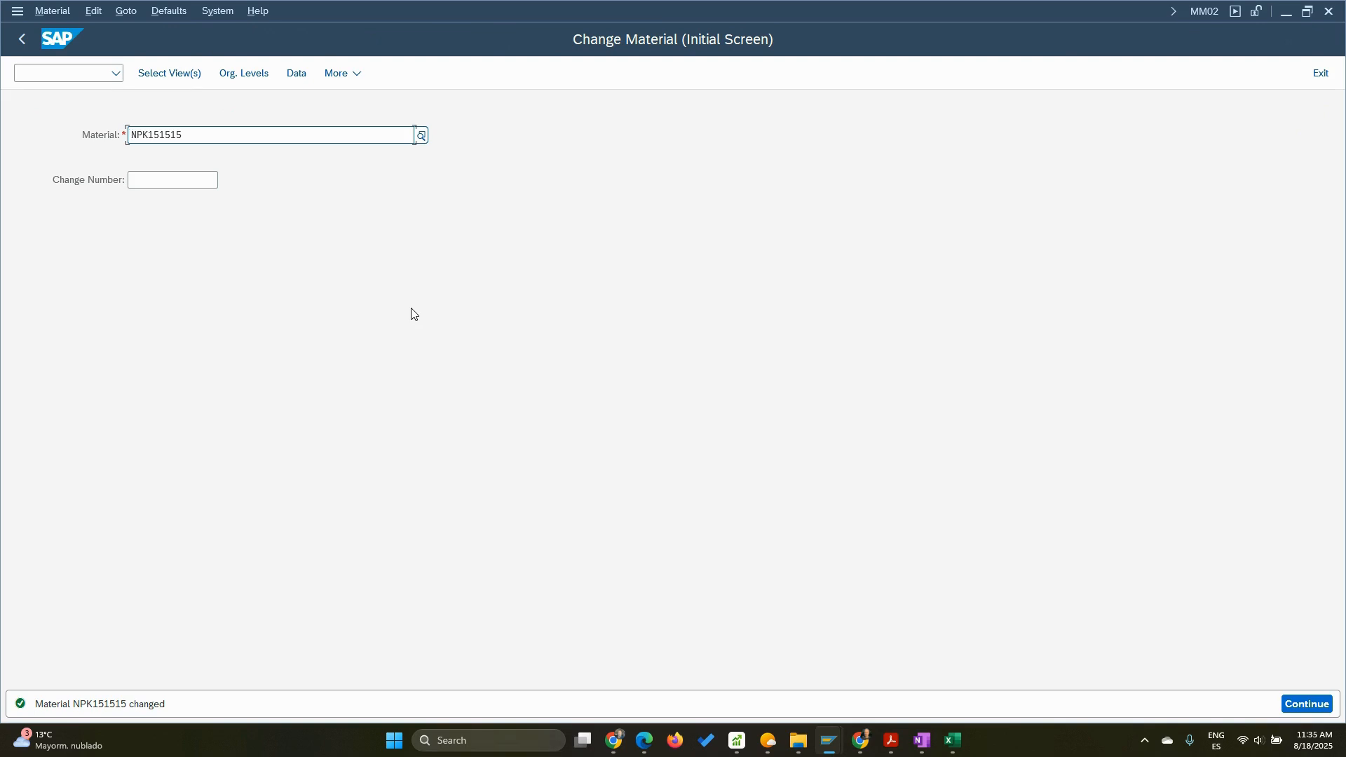
left_click(22, 39)
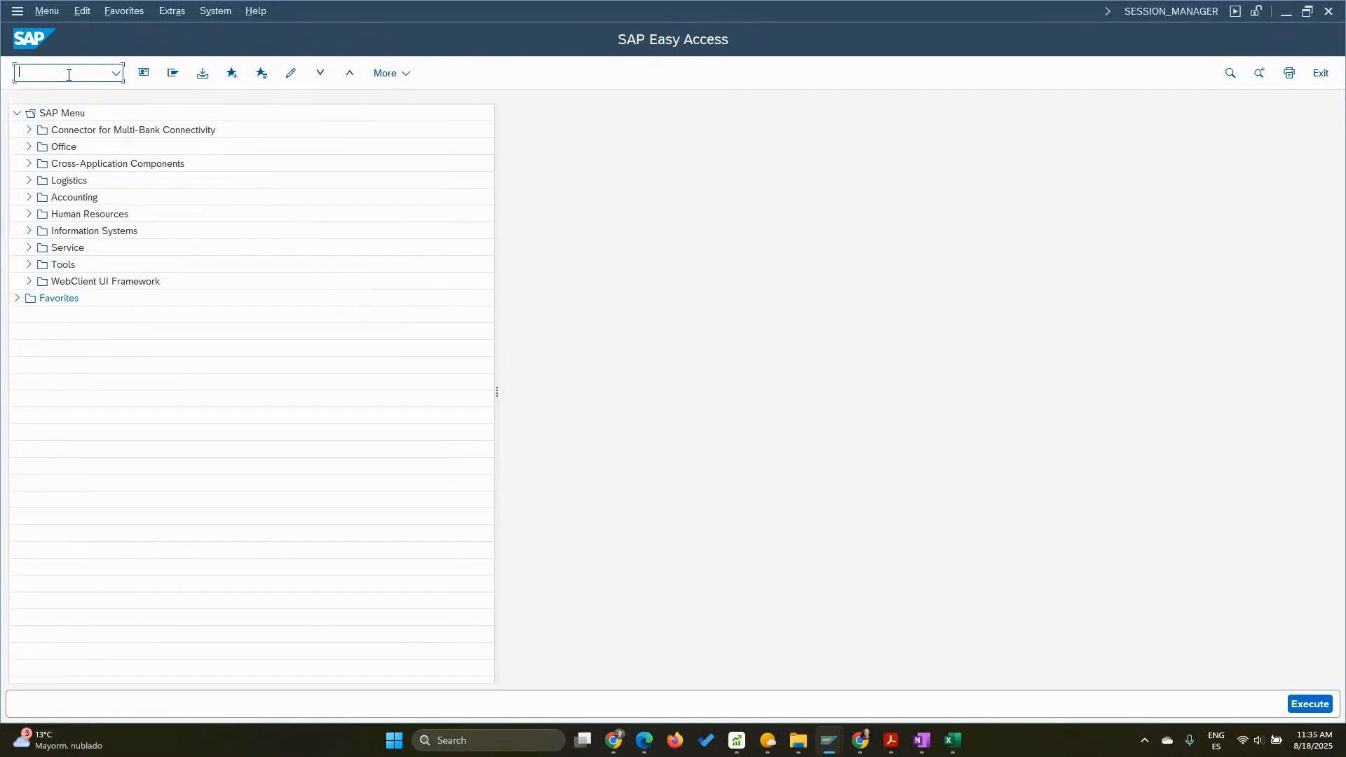
Open the inspection plan for material NPK151515 at plant DE01 in transaction QP02
type("QP02")
key("Return")
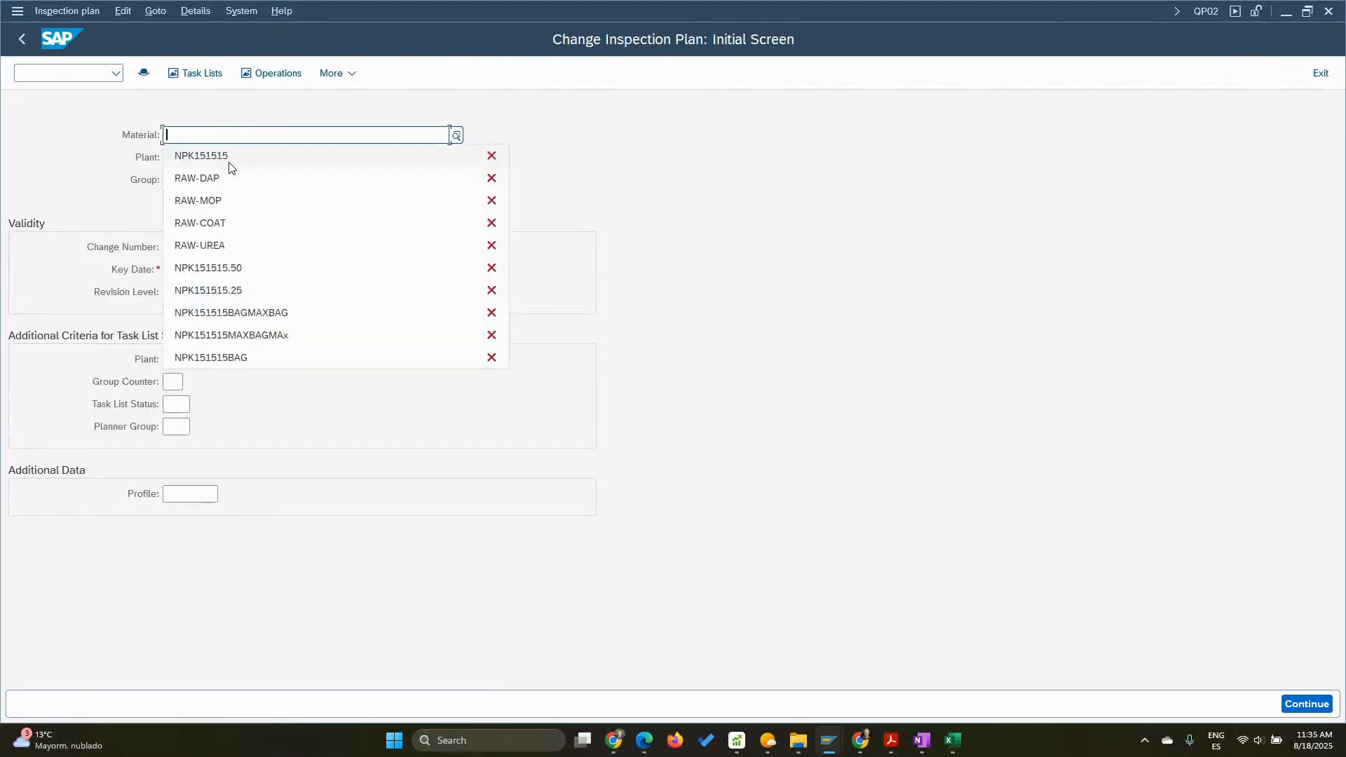
left_click(210, 157)
left_click(174, 157)
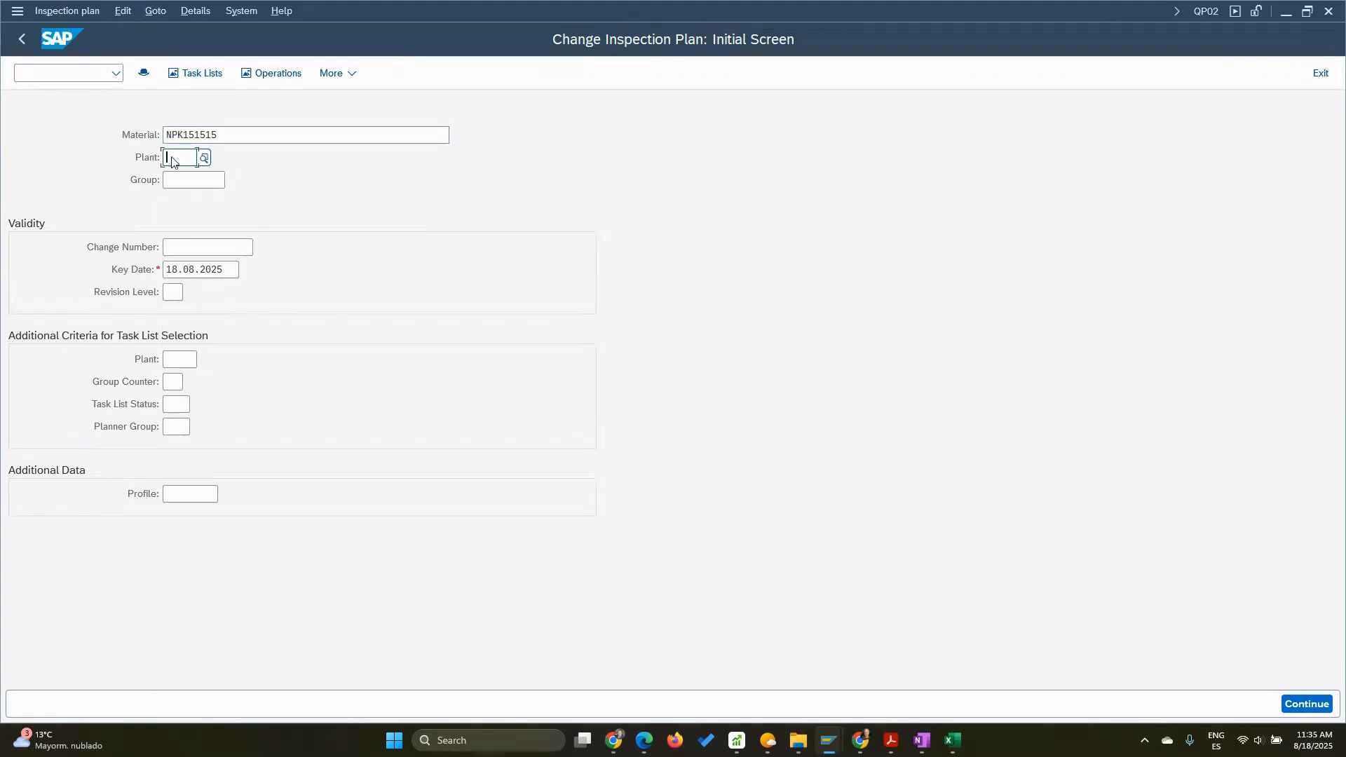
left_click(211, 179)
key("Return")
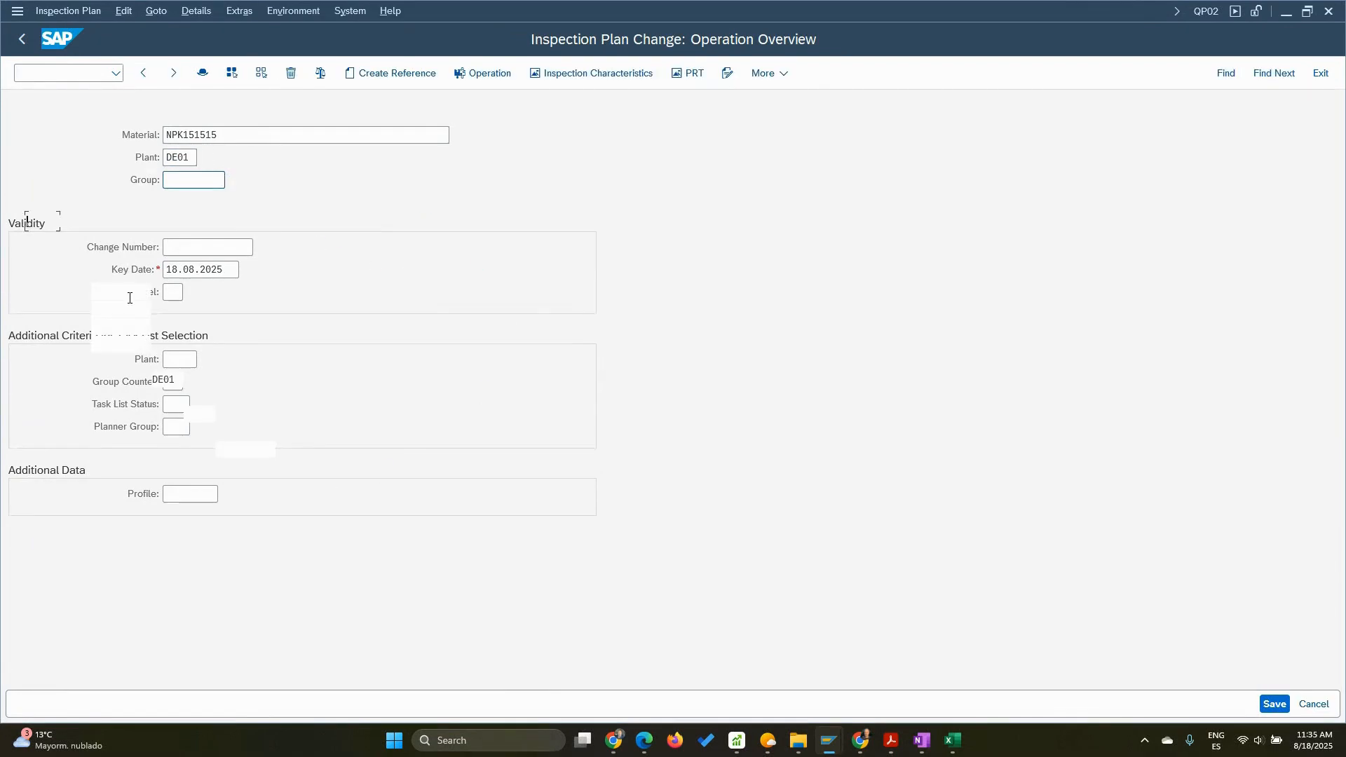
Review the inspection plan's header details, including its usage, inspection points and sample-drawing procedure, and leave the plan without changes
left_click(17, 222)
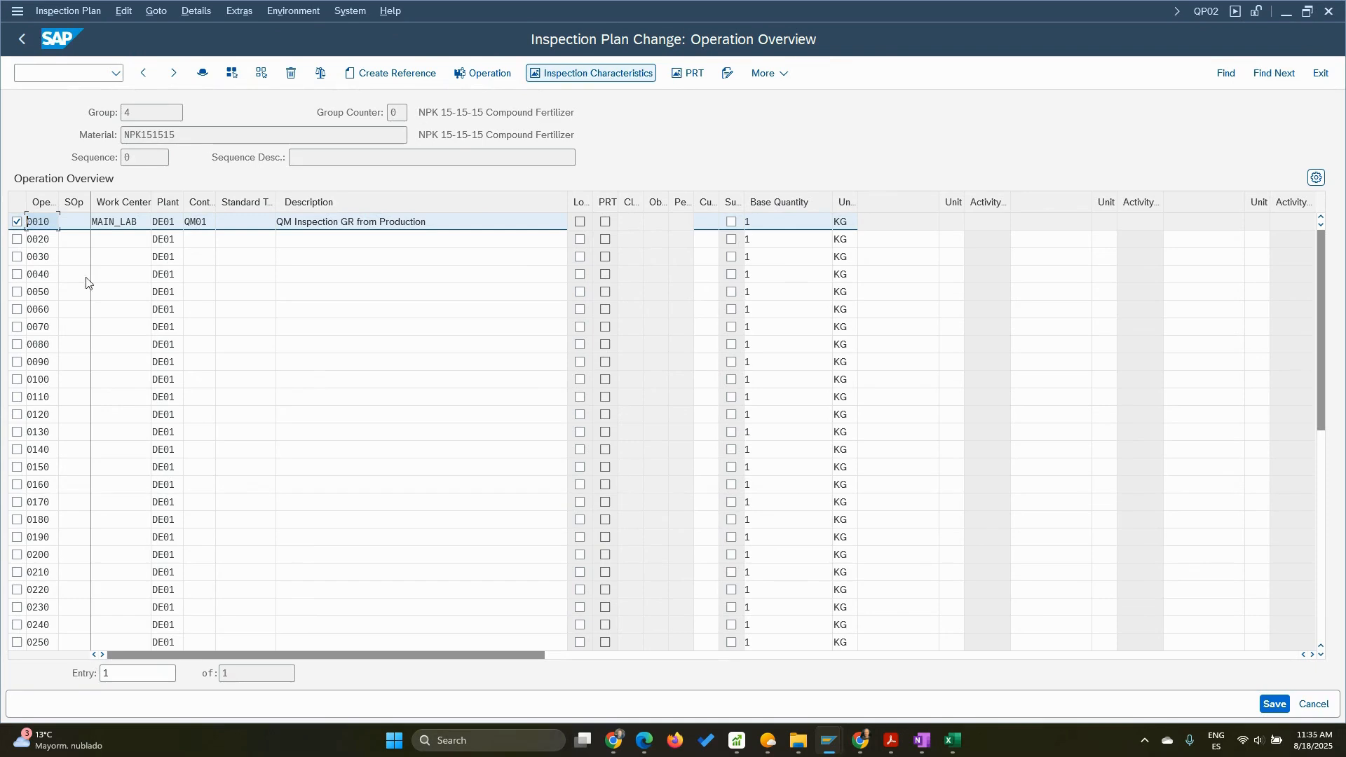
left_click(209, 69)
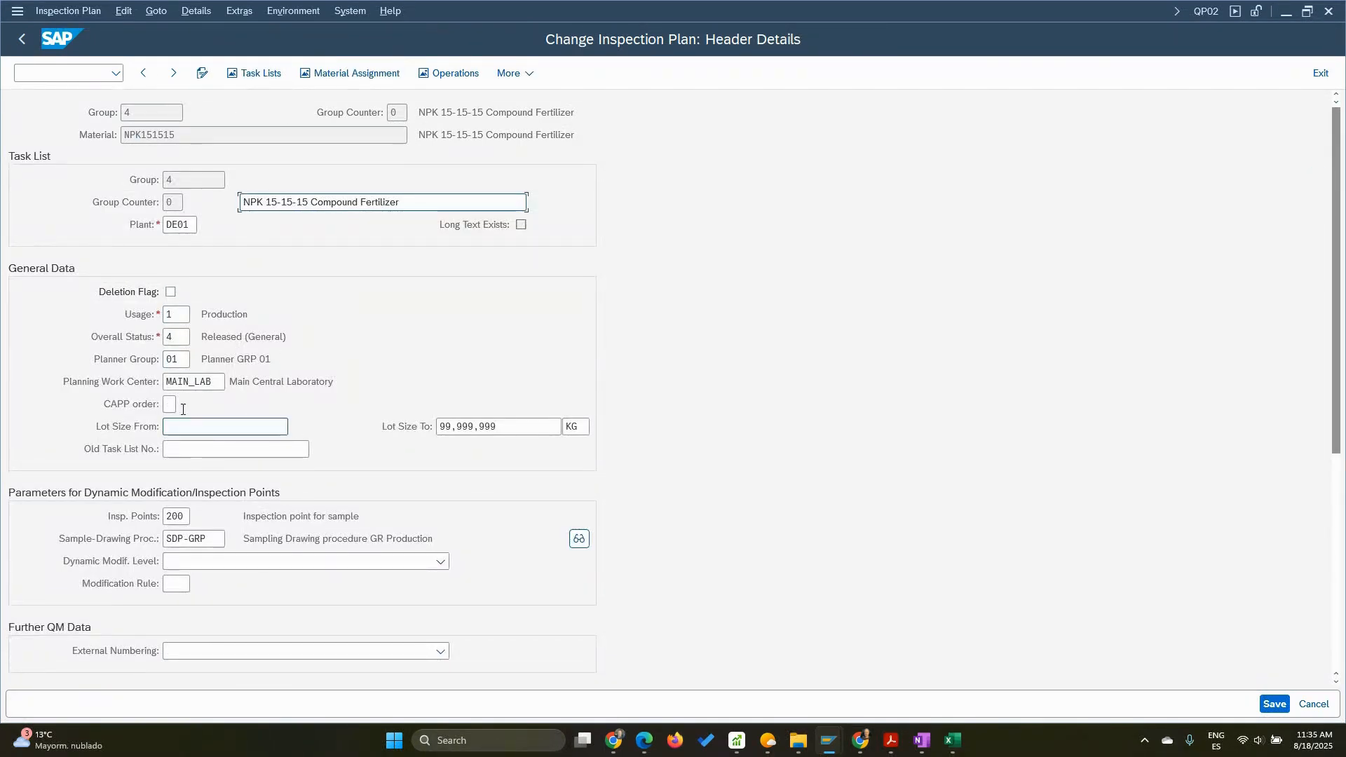
left_click(23, 41)
left_click(23, 41)
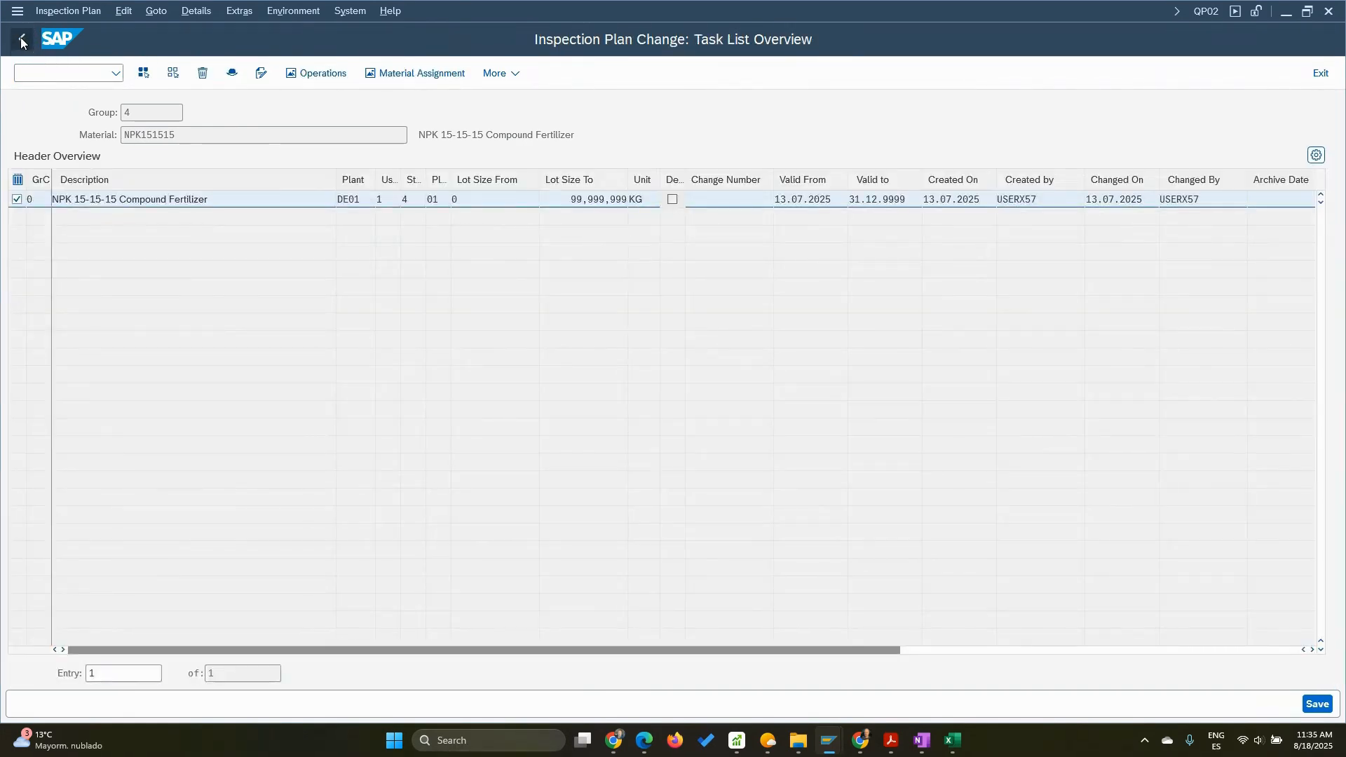
left_click(25, 41)
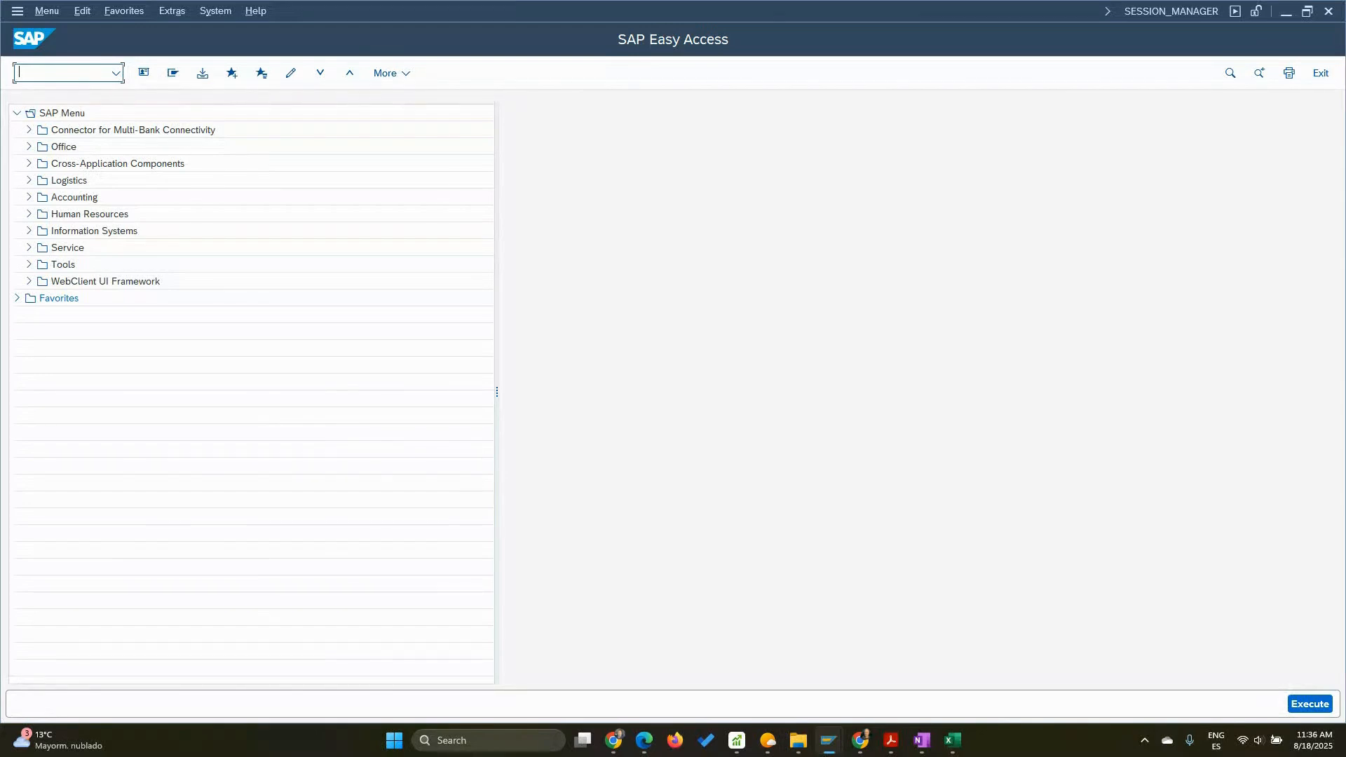
Start a process order in transaction COR1 for material NPK151515 at production plant DE01 with order type PI01
key("alt+Tab")
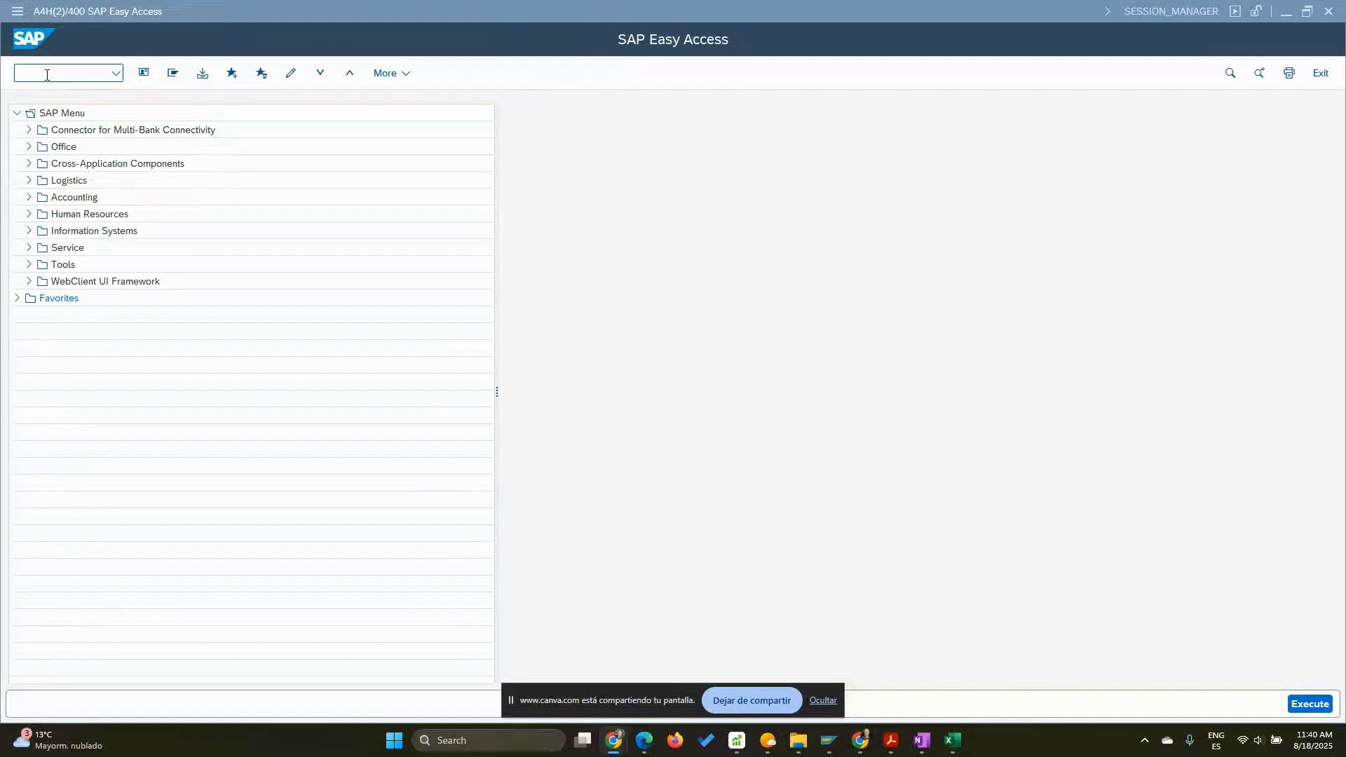
left_click(47, 75)
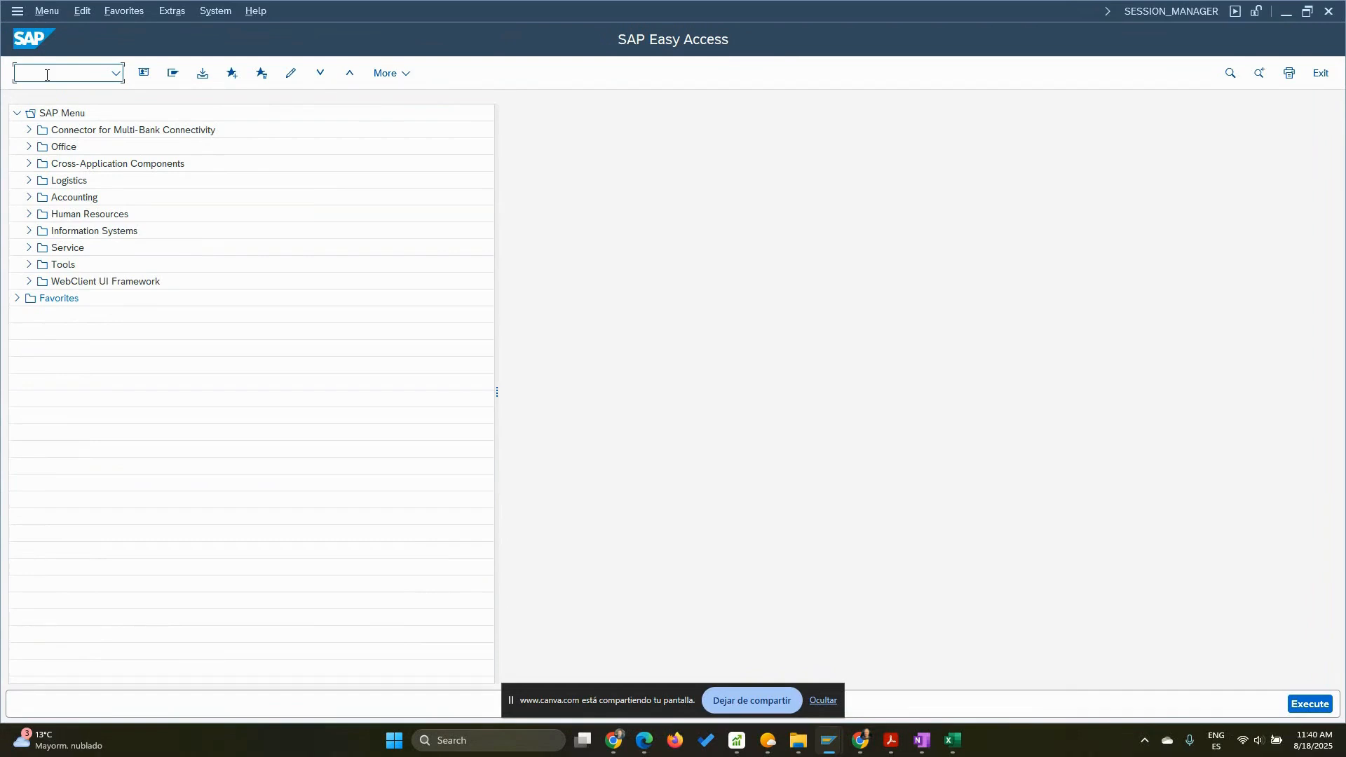
type("COR1")
key("Return")
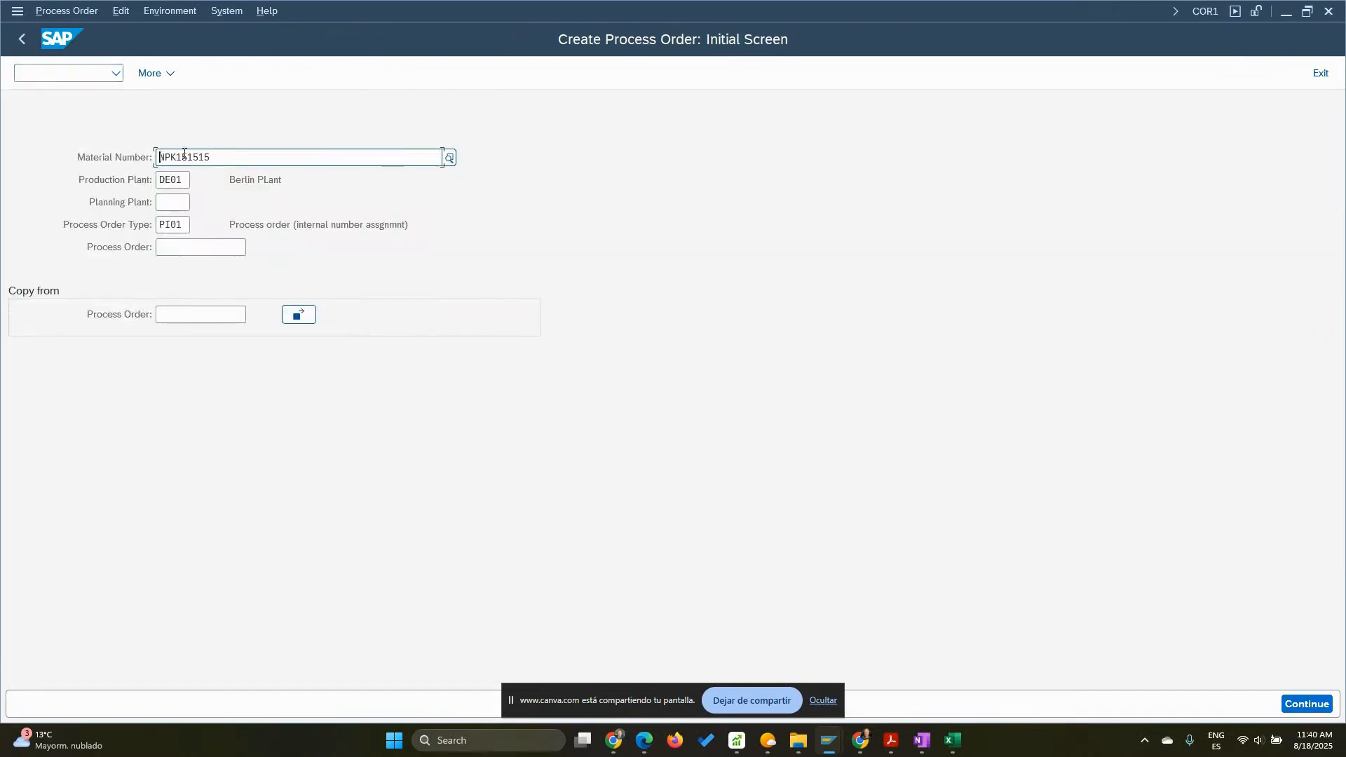
key("Return")
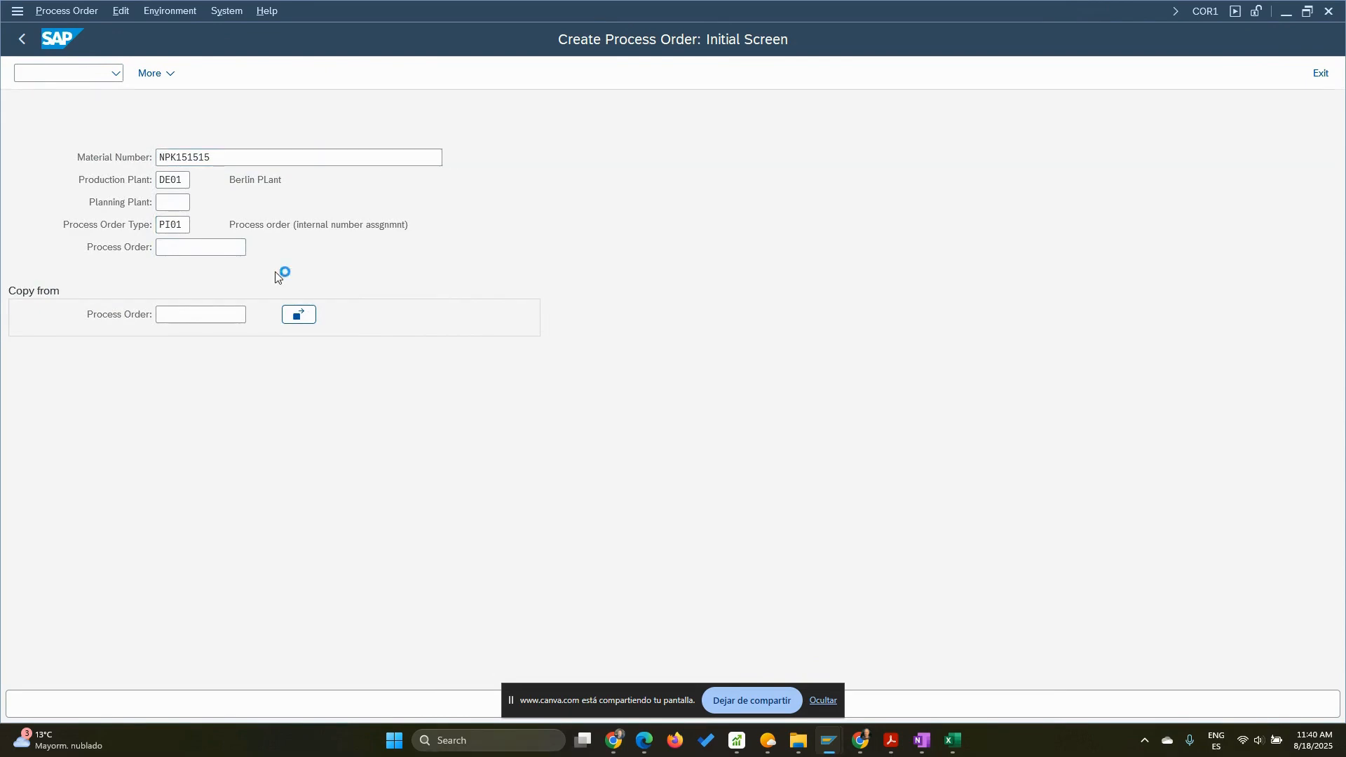
Set the process order's total quantity to 100 KG and release the order, leaving the batch classification values empty
type("100")
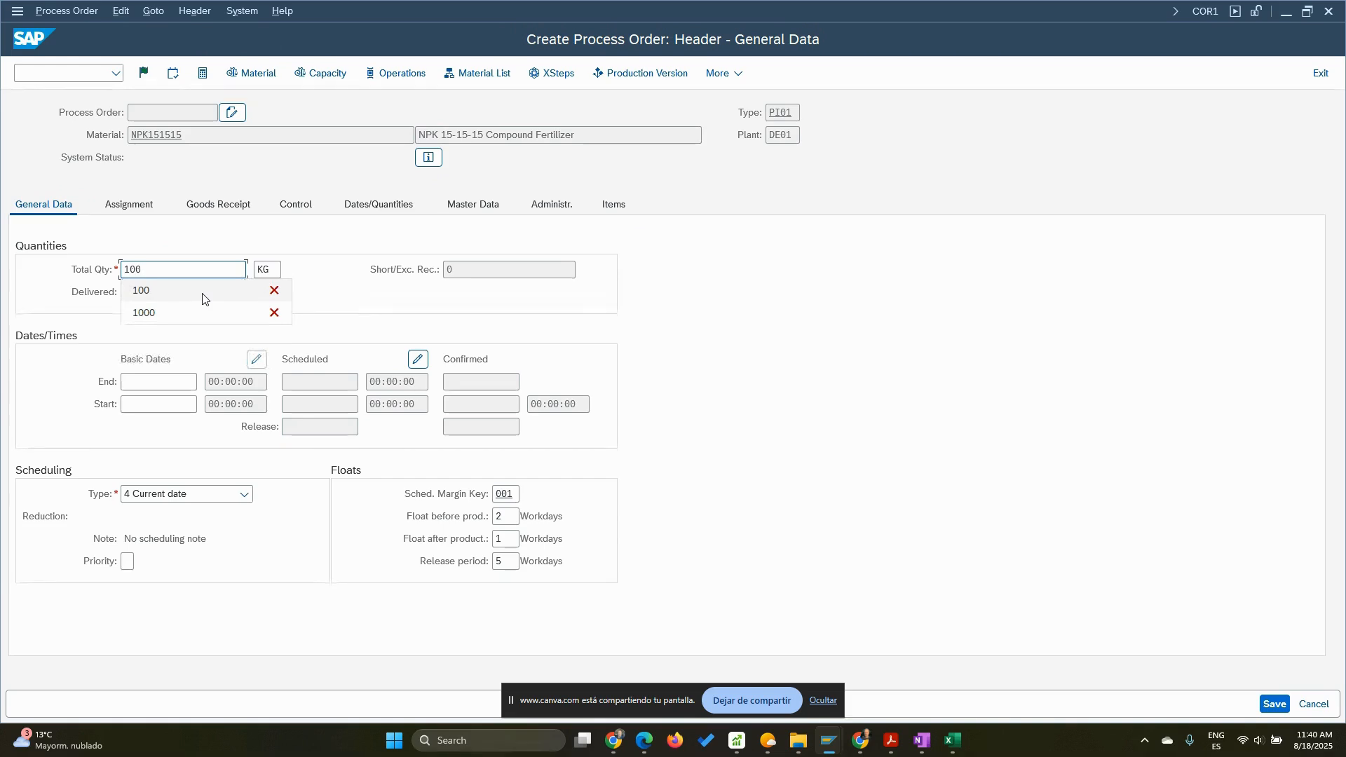
key("Return")
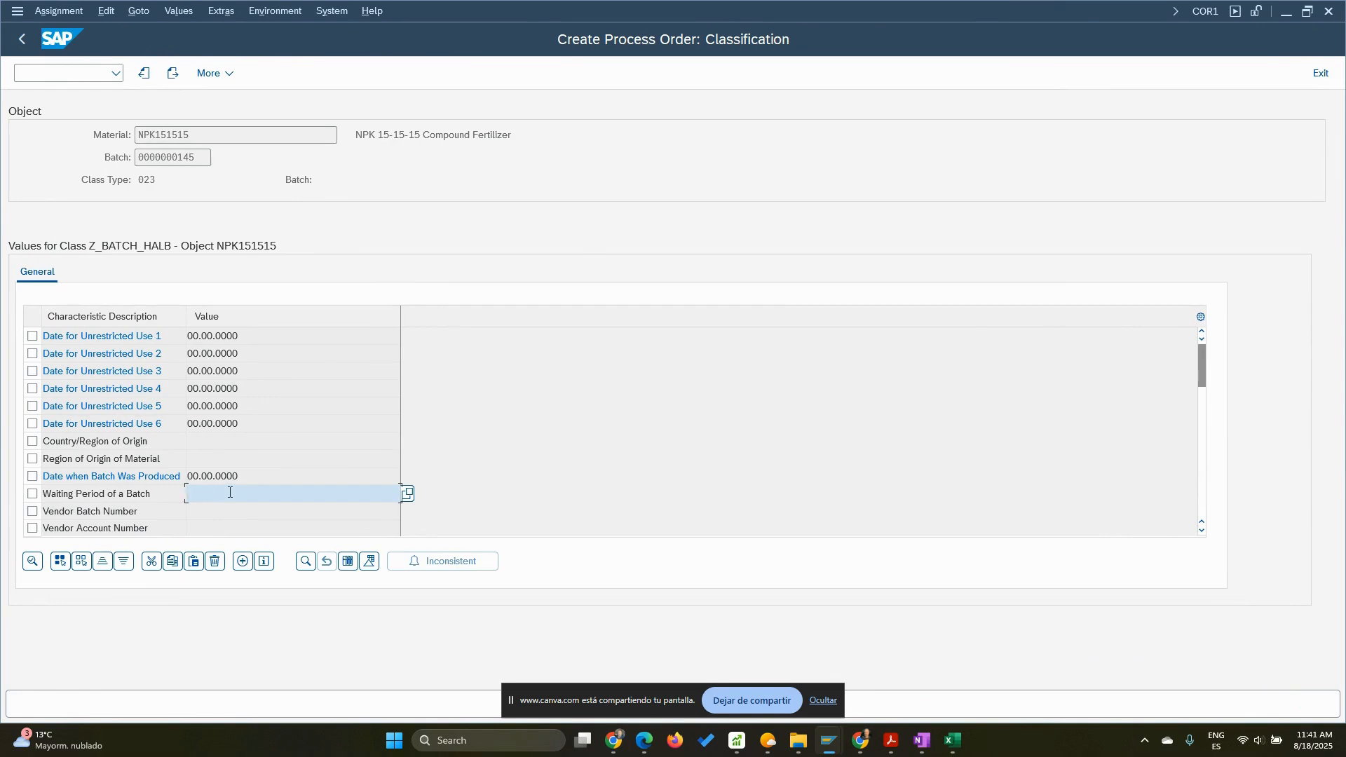
key("Return")
left_click(173, 73)
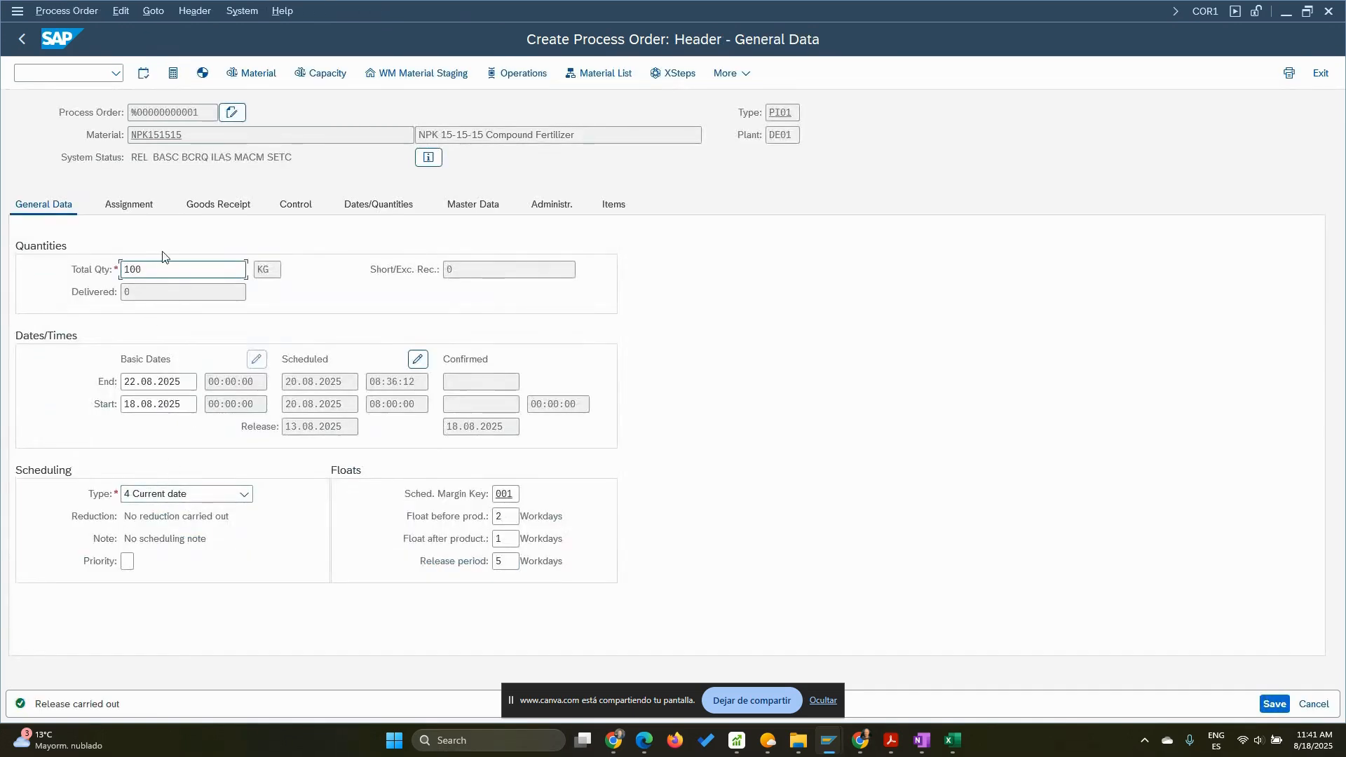
Check the inspection lot in the process order's assignment data, save the order and exit to SAP Easy Access
left_click(141, 212)
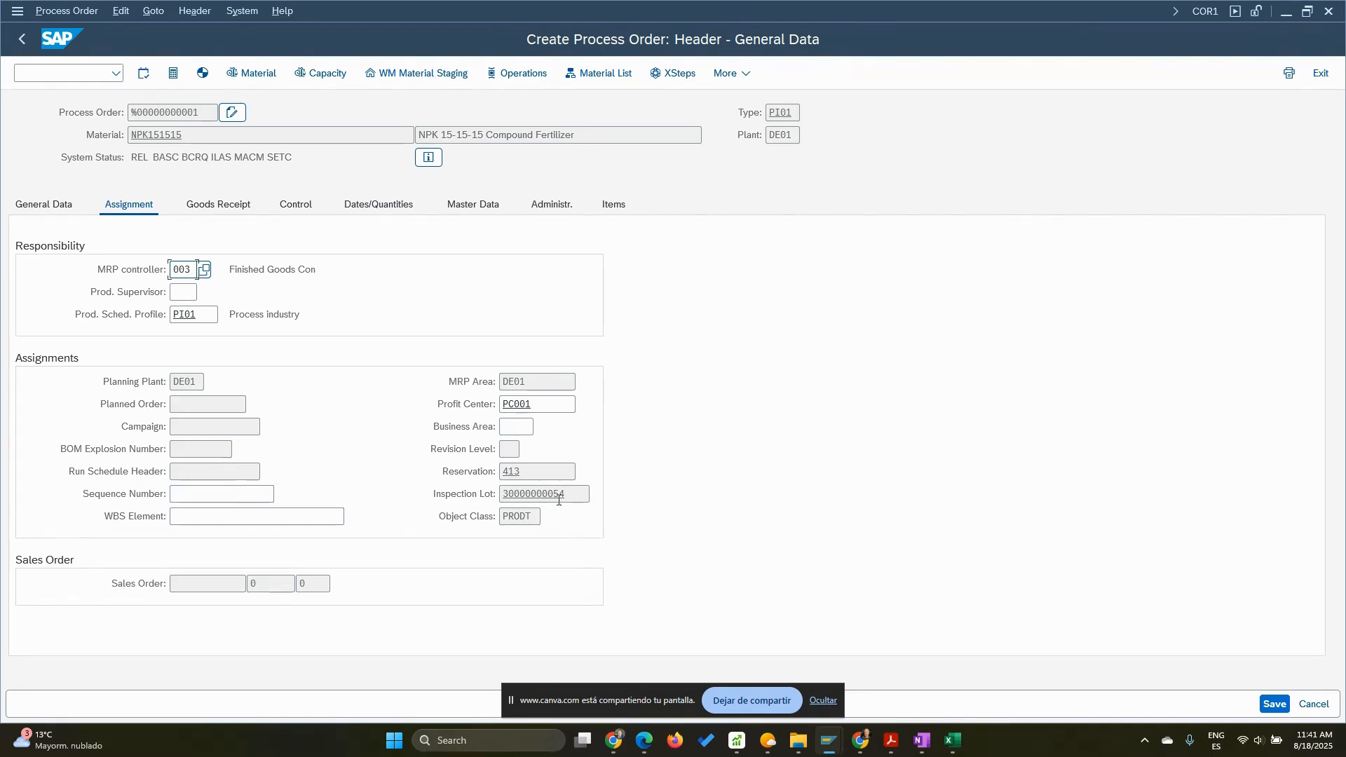
left_click_drag(571, 495, 465, 497)
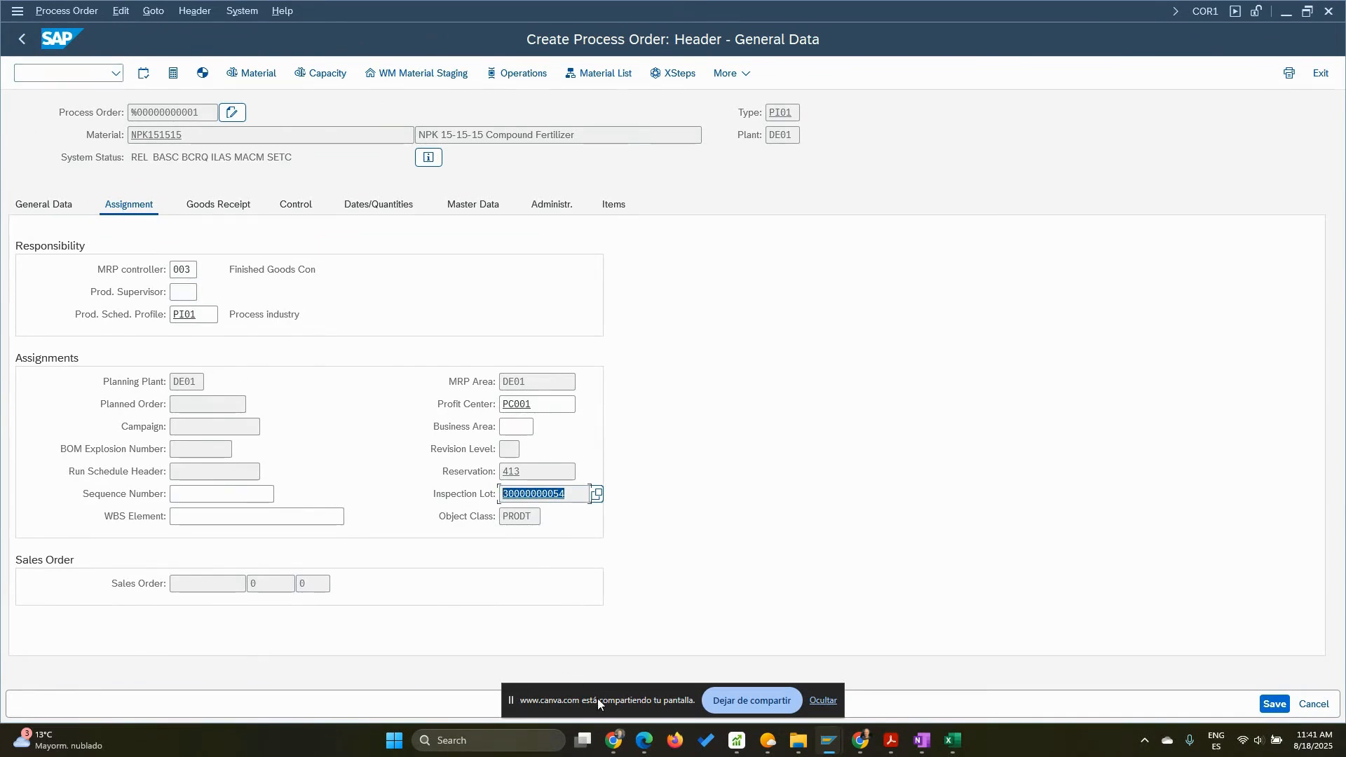
double_click(188, 135)
left_click(3, 168)
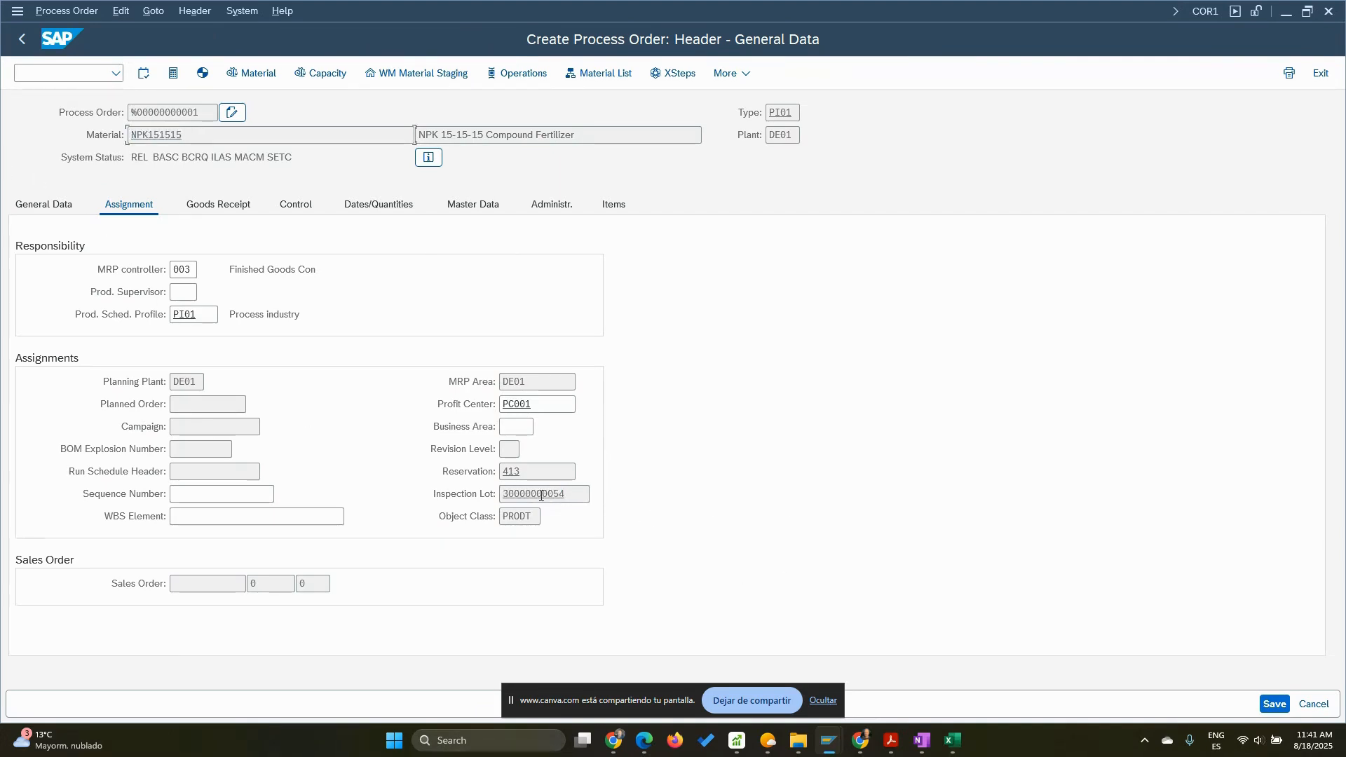
left_click(1270, 705)
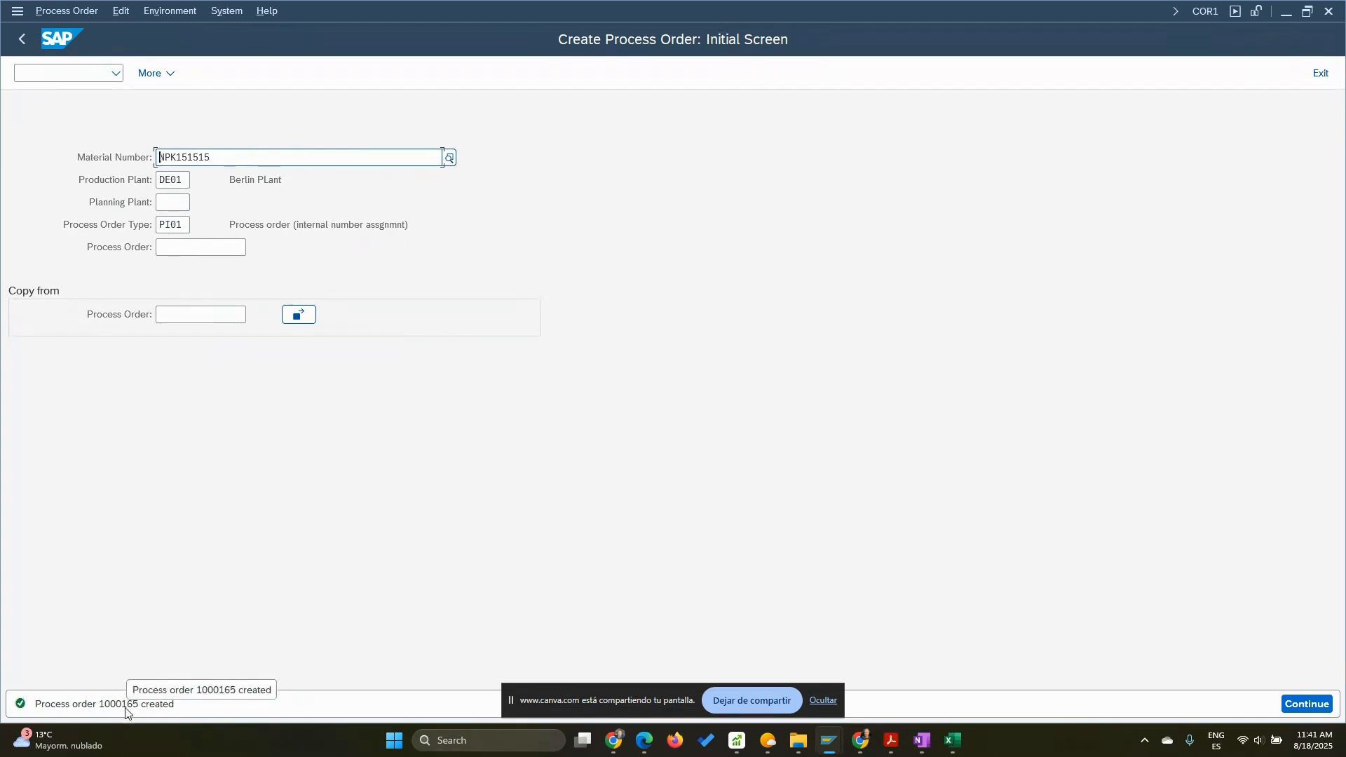
left_click(19, 42)
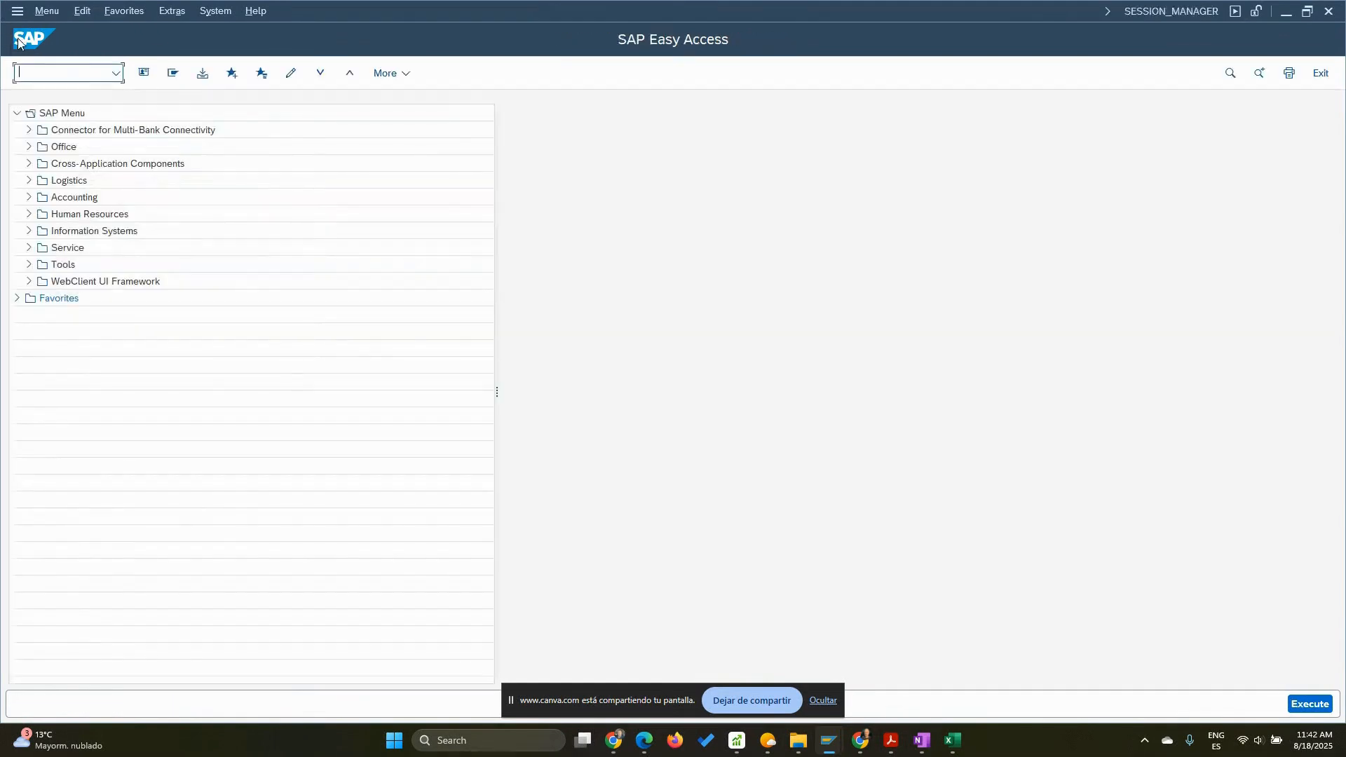
In transaction QA32, list the inspection lots without a usage decision for material NPK151515 at plant DE01 and read their full lot numbers
type("qa")
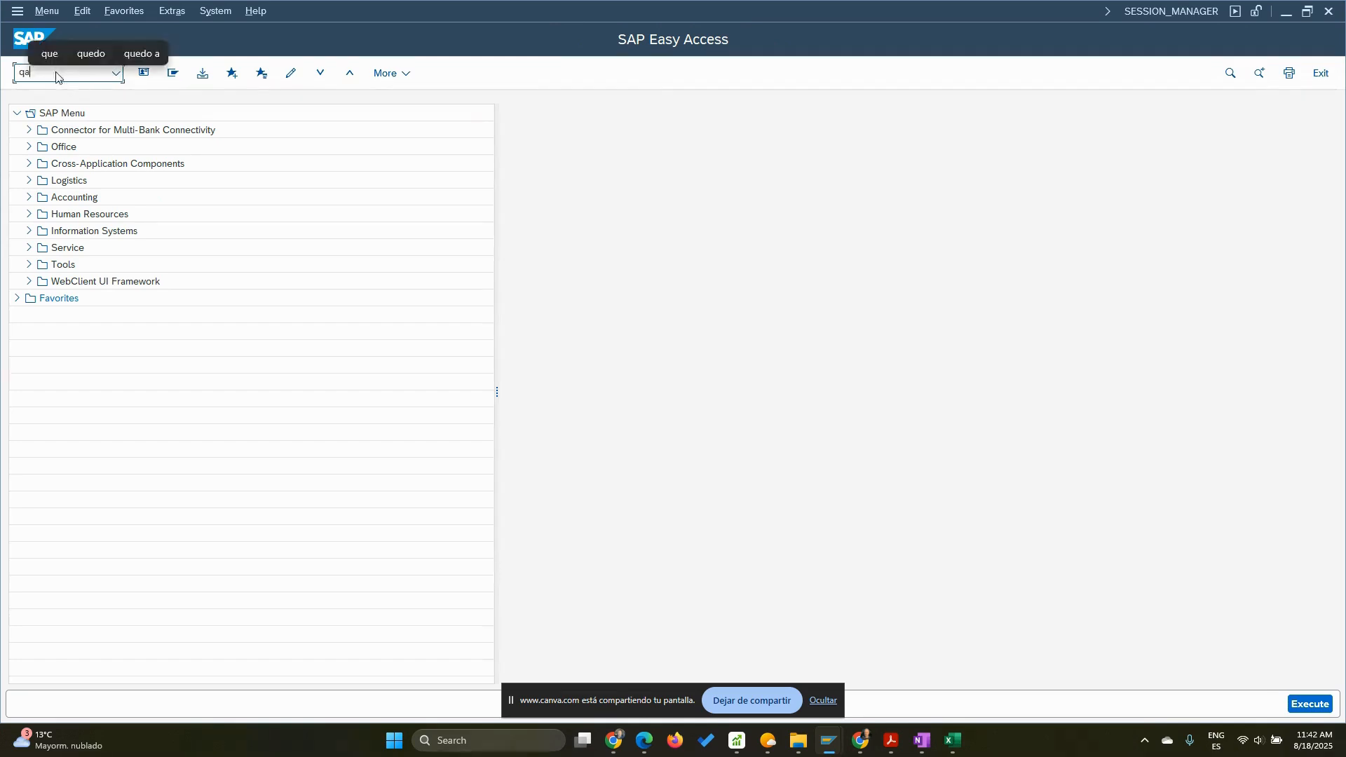
type("32")
key("Return")
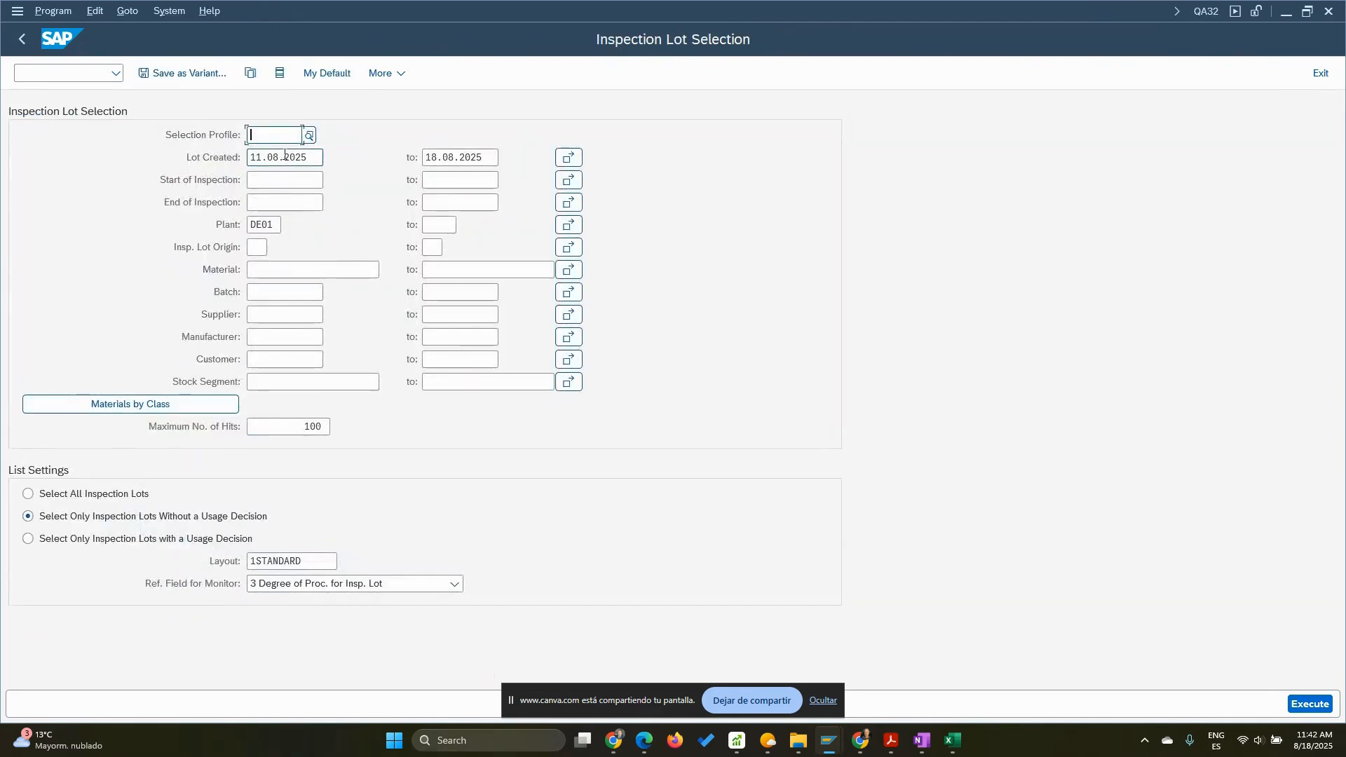
left_click(284, 267)
left_click(285, 291)
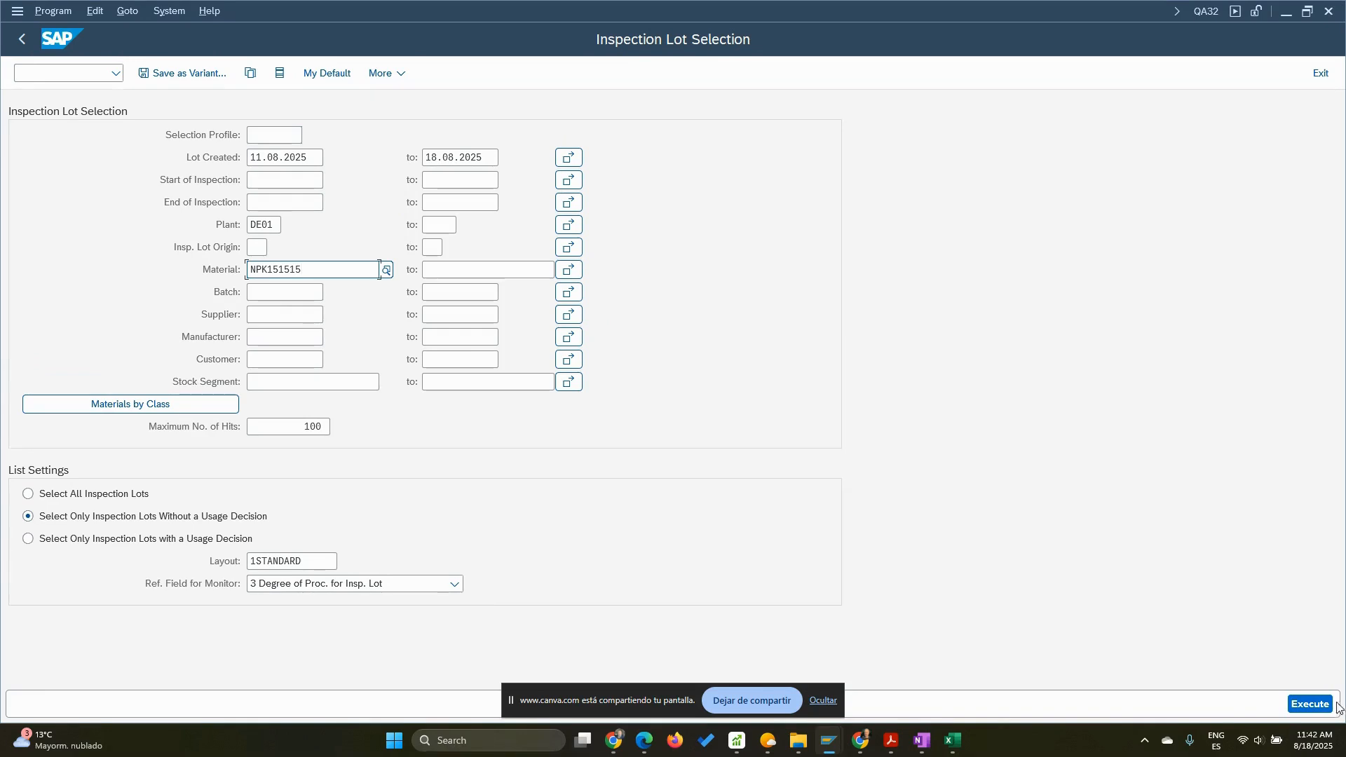
left_click(1308, 704)
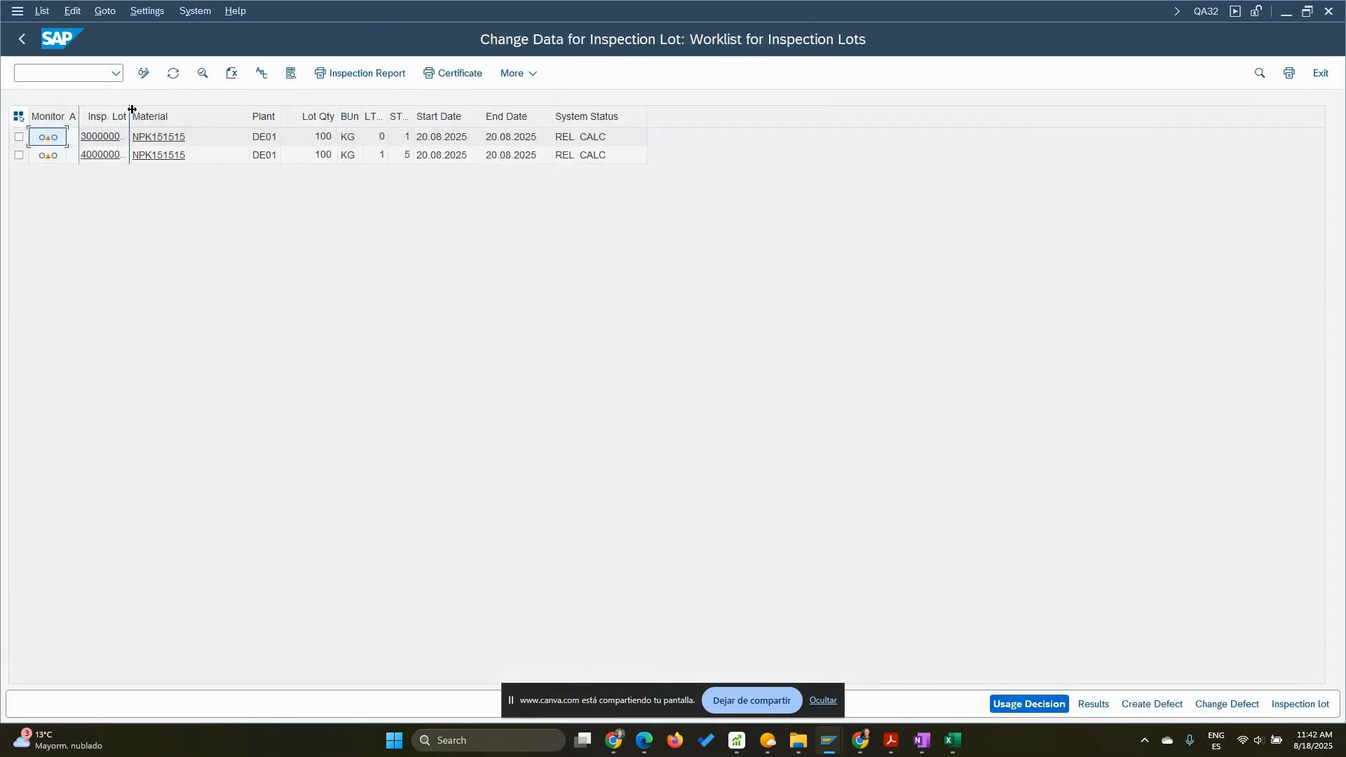
left_click_drag(129, 109, 180, 103)
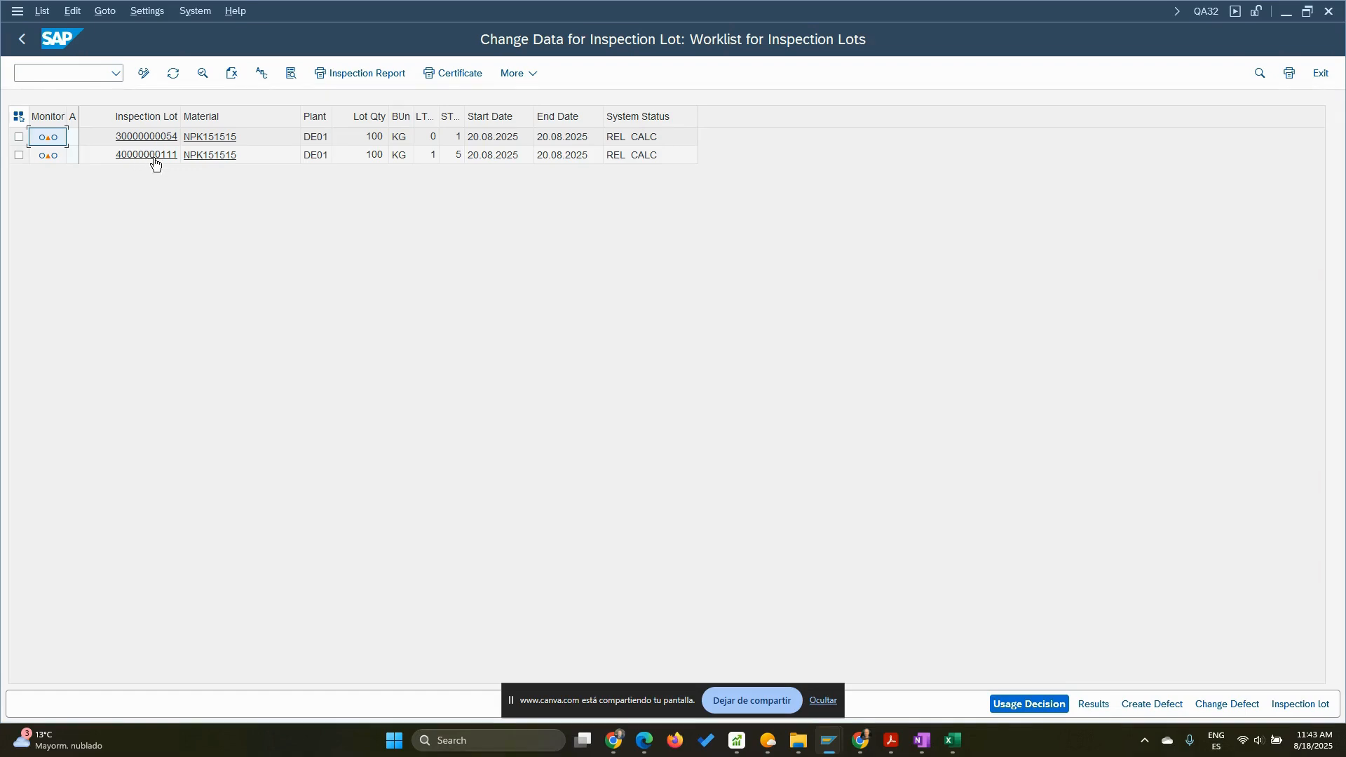
left_click(22, 40)
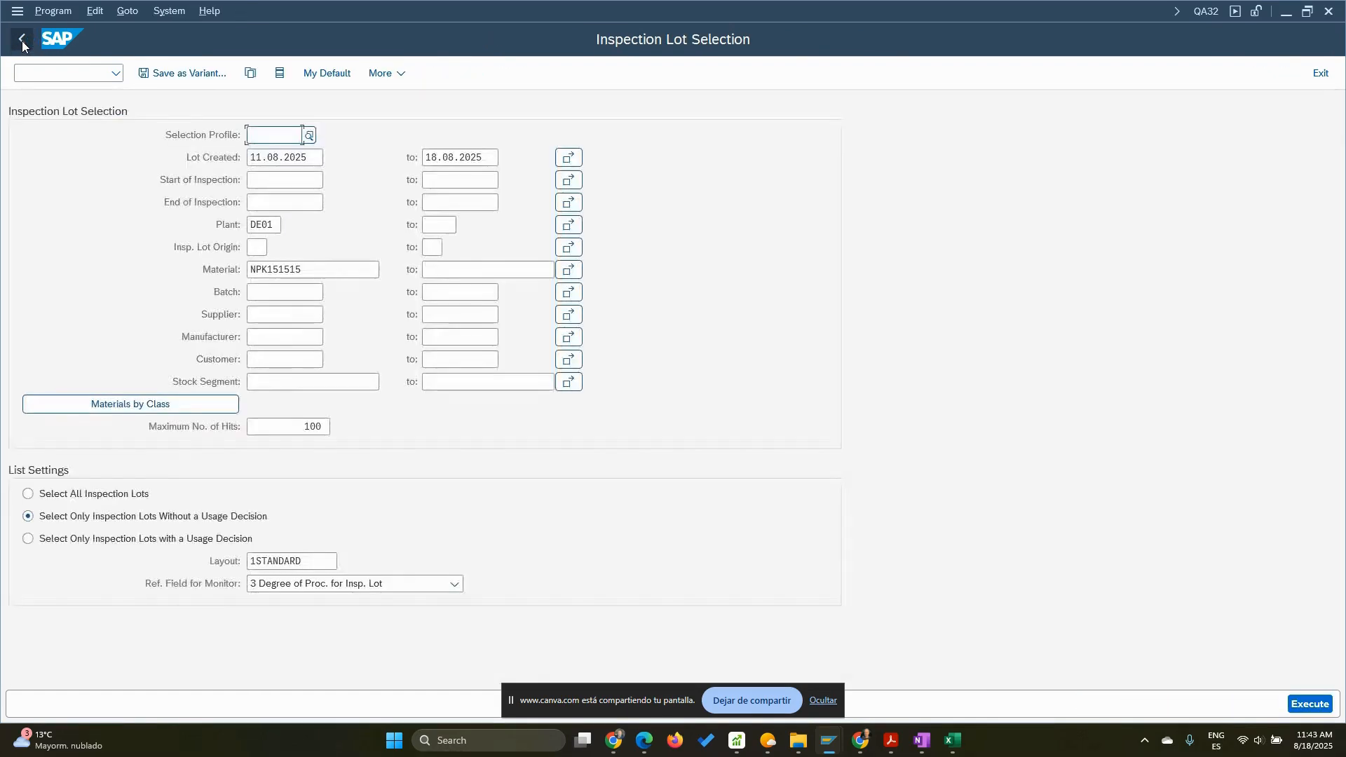
Leave QA32, open transaction QE51N, run the preset worklist selection and clear its inspection lot number
left_click(22, 41)
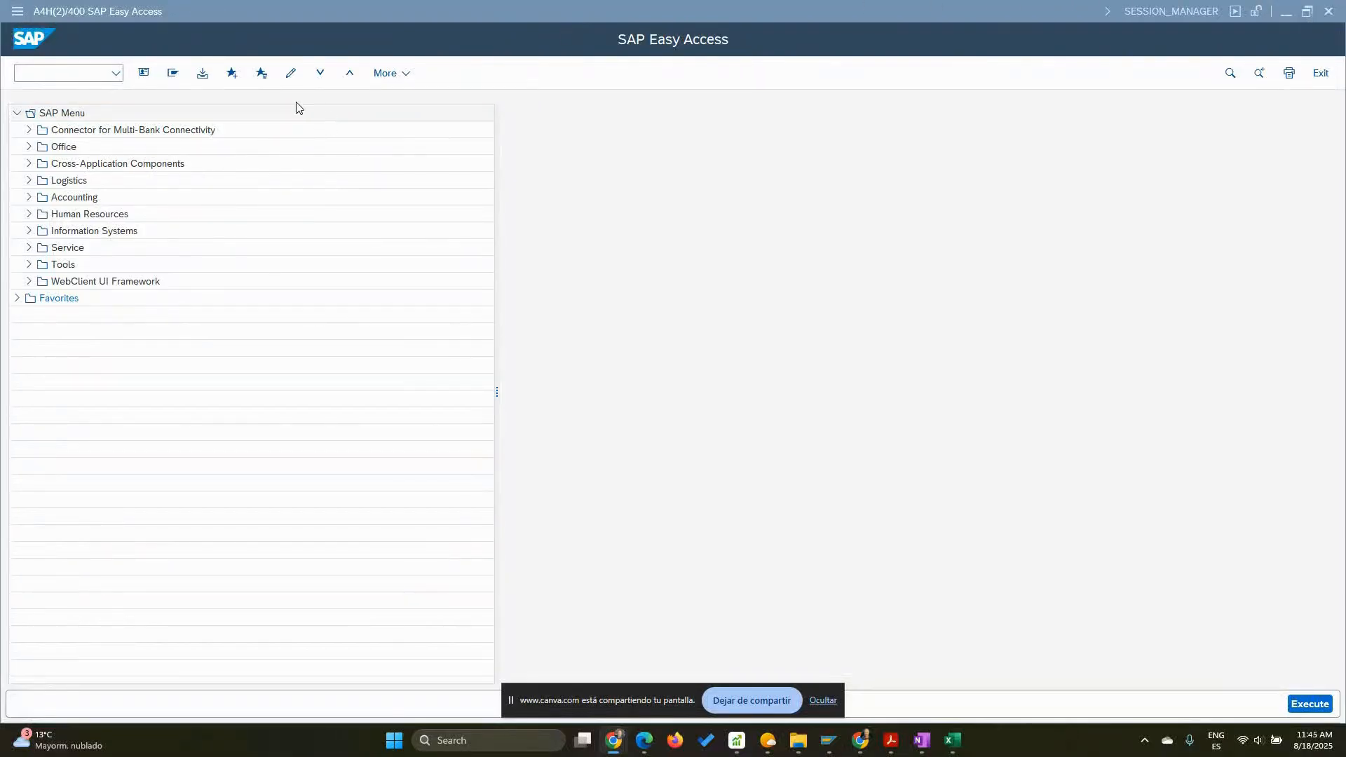
left_click(47, 76)
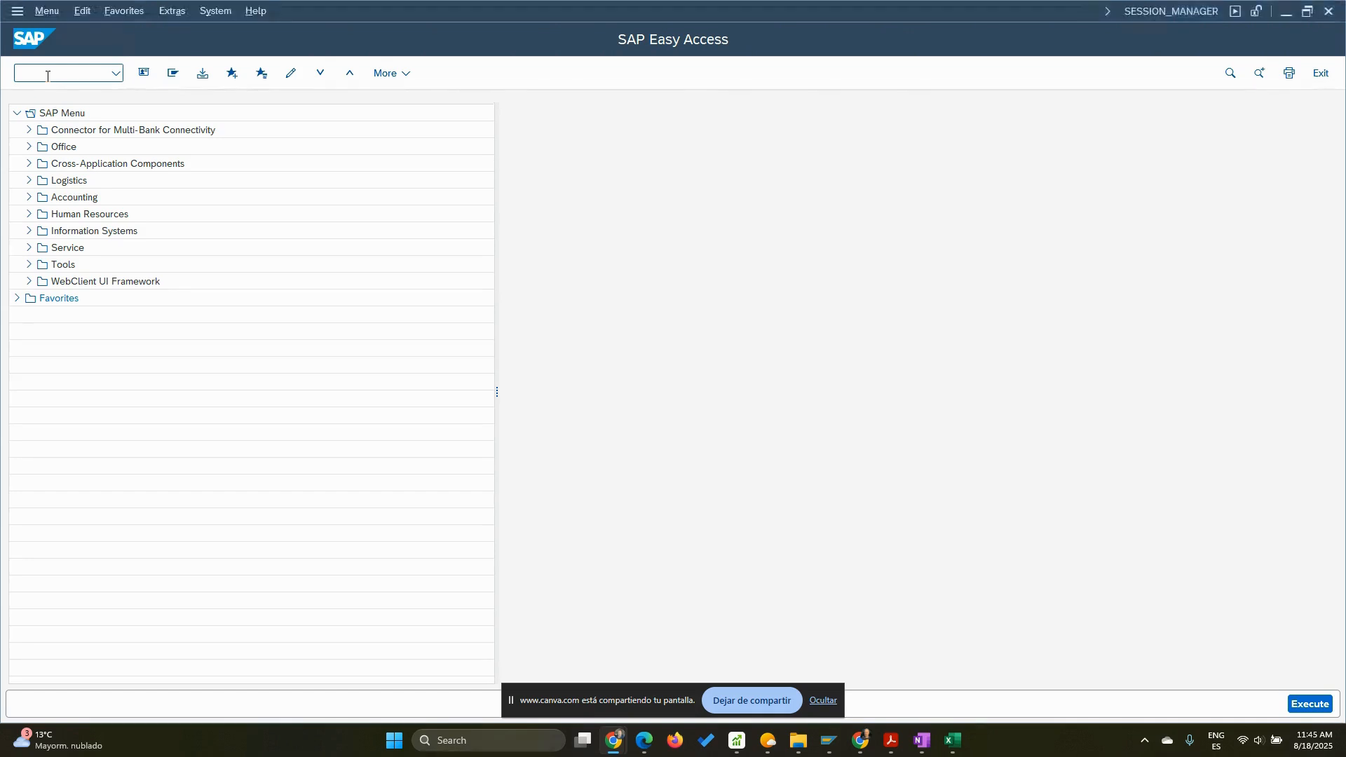
type("QE51n")
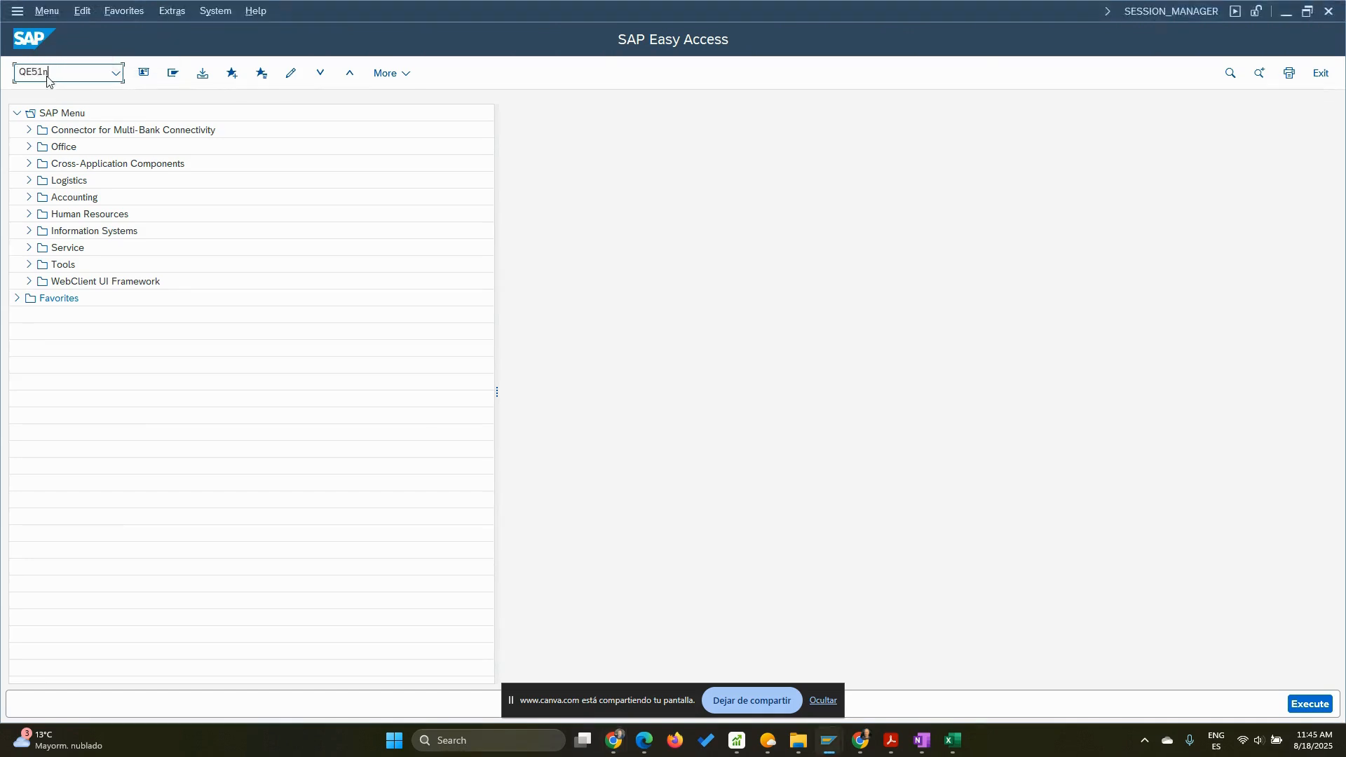
key("Return")
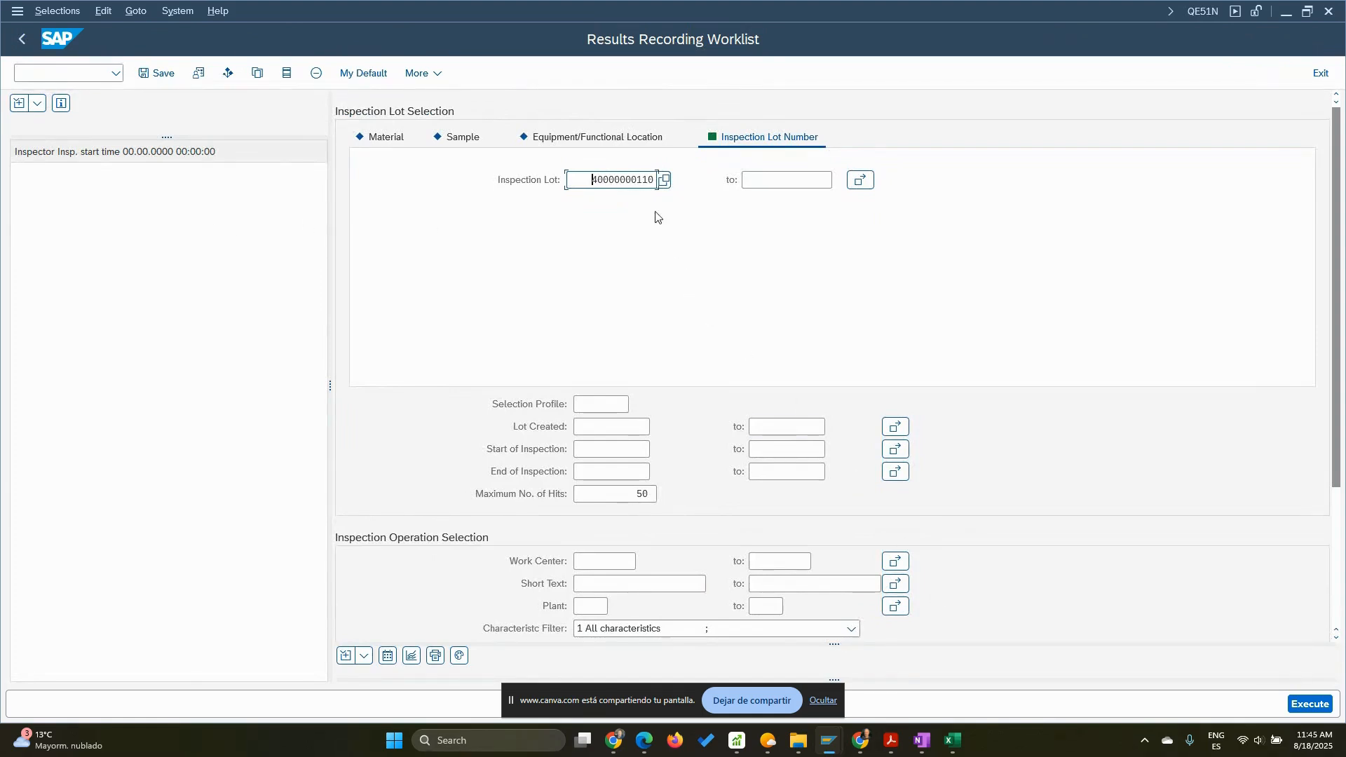
key("F8")
double_click(604, 180)
key("Delete")
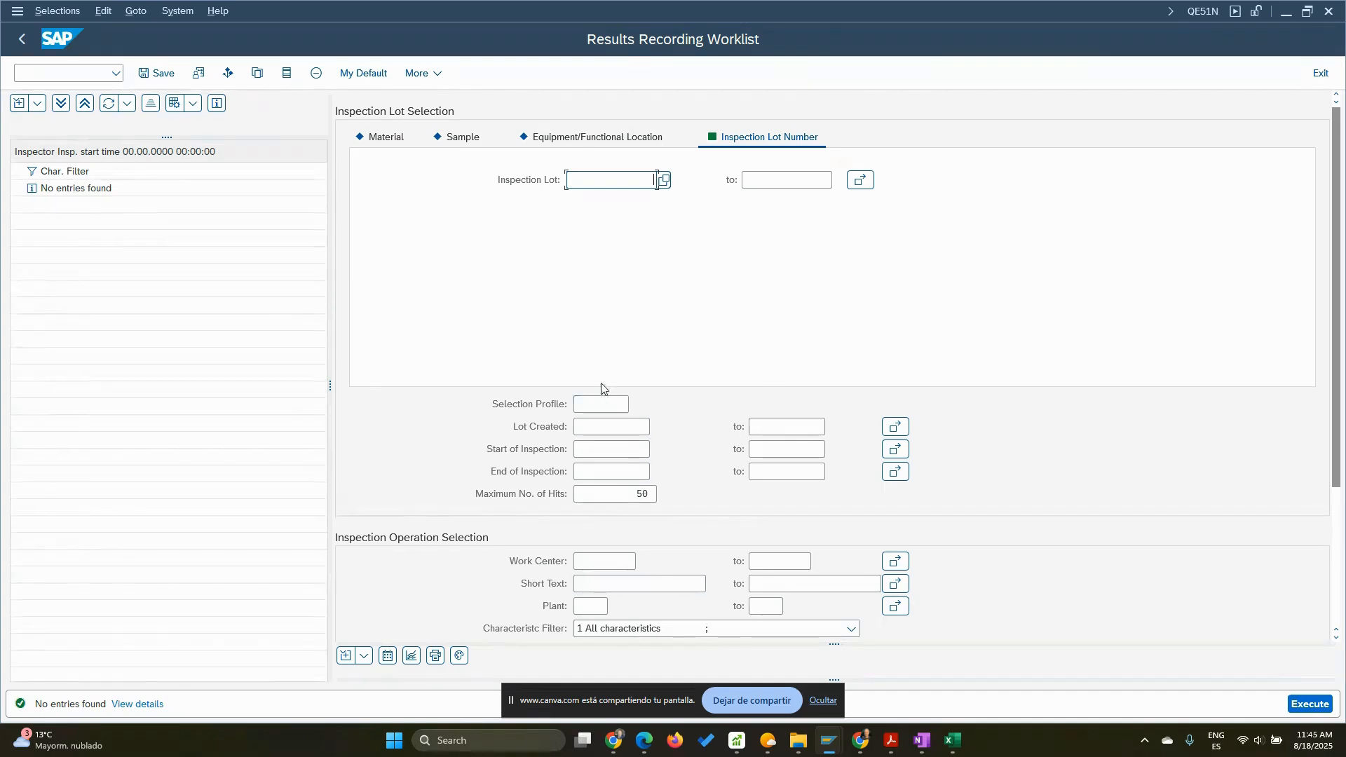
List the results recording worklist for plant DE01 and inspection lot origin 04, and examine the characteristics of the new NPK151515 lot
left_click(386, 137)
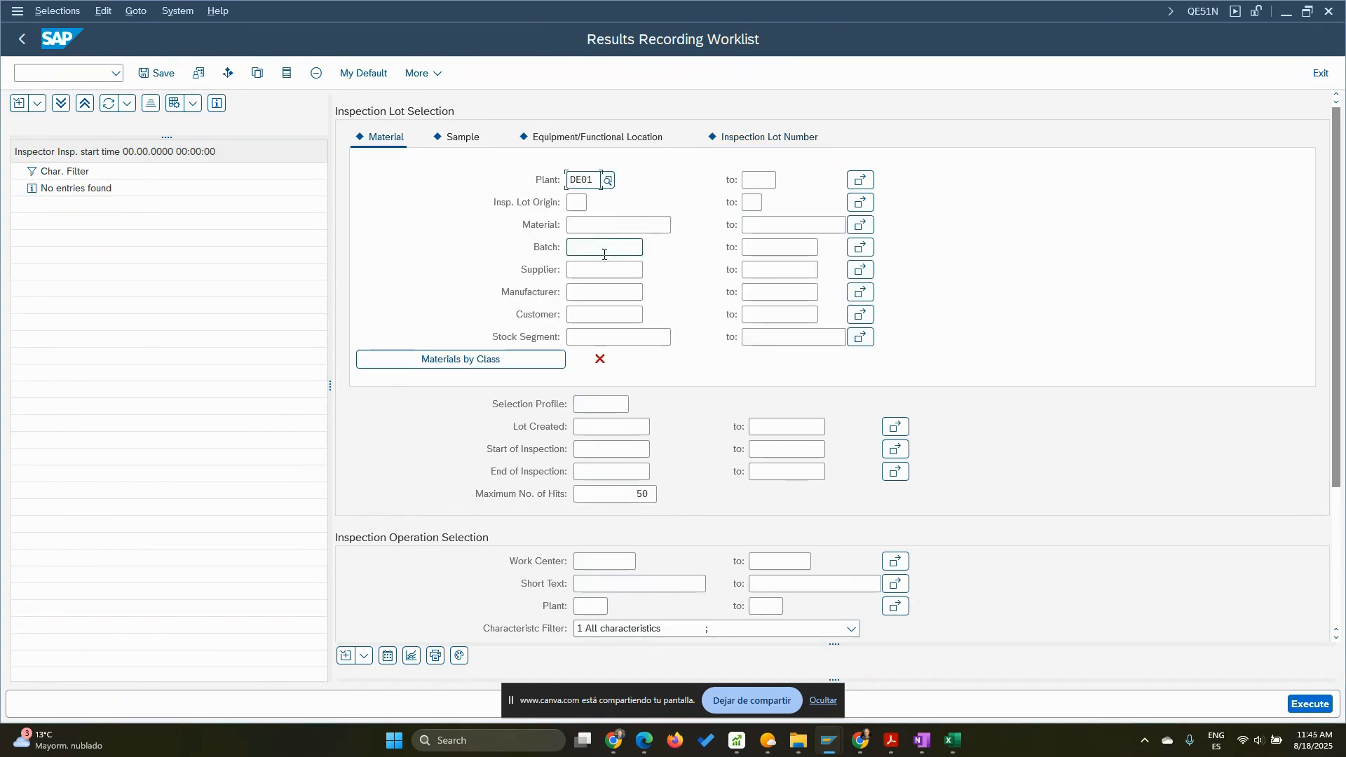
left_click(581, 202)
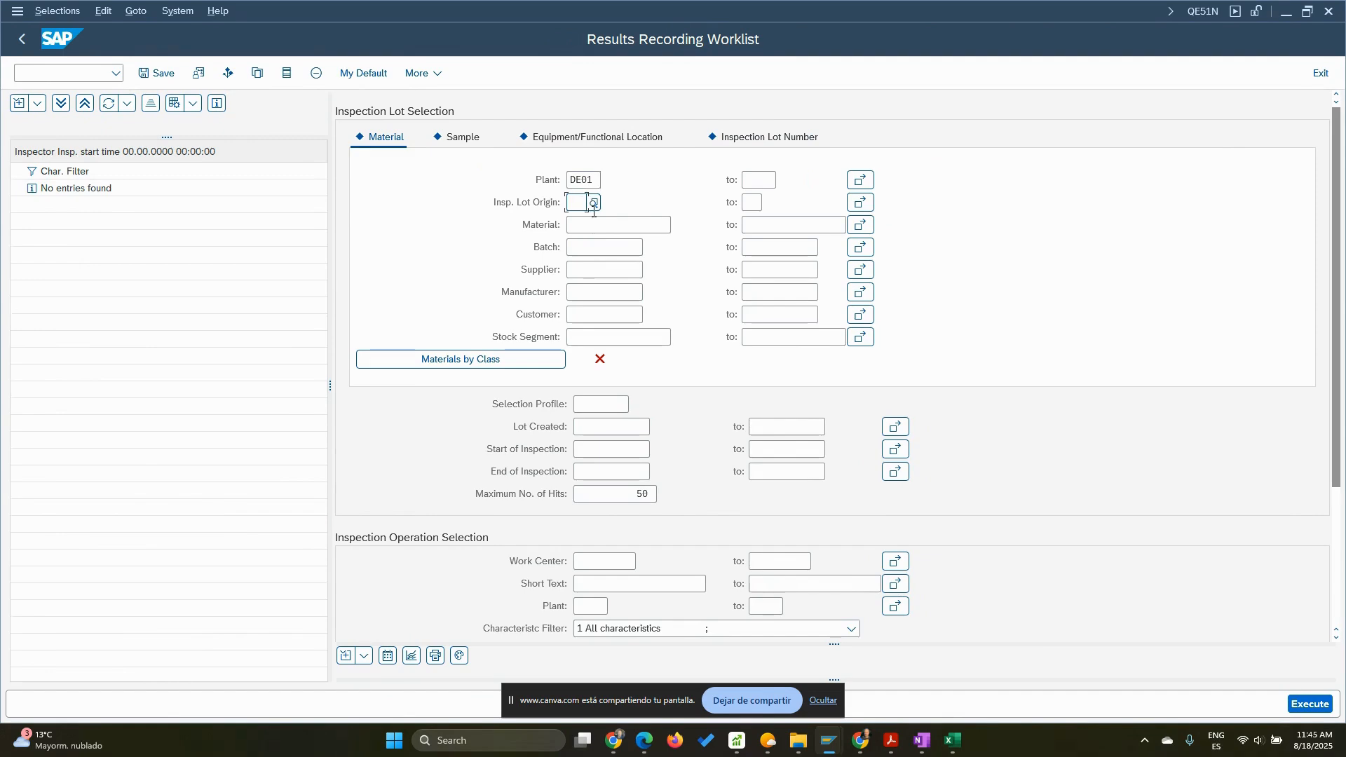
type("04")
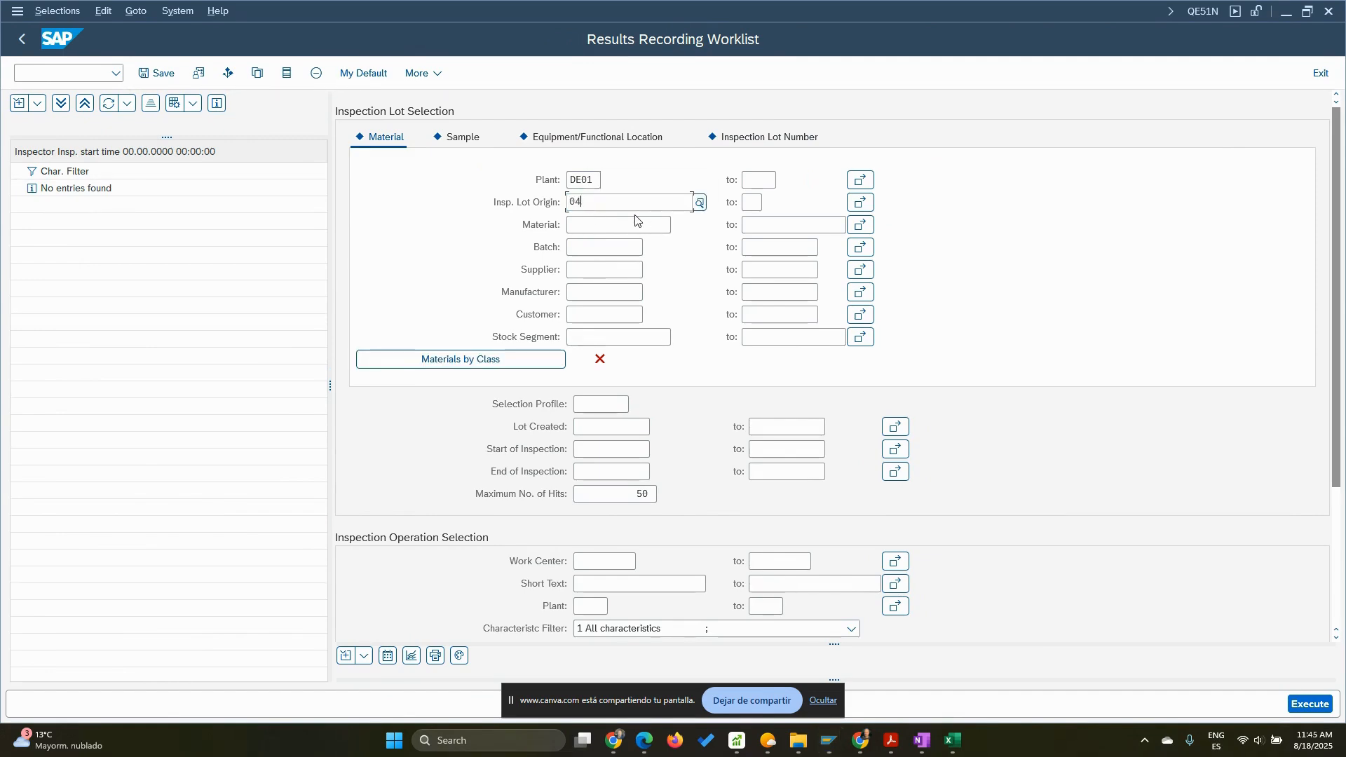
left_click(609, 288)
left_click(1305, 704)
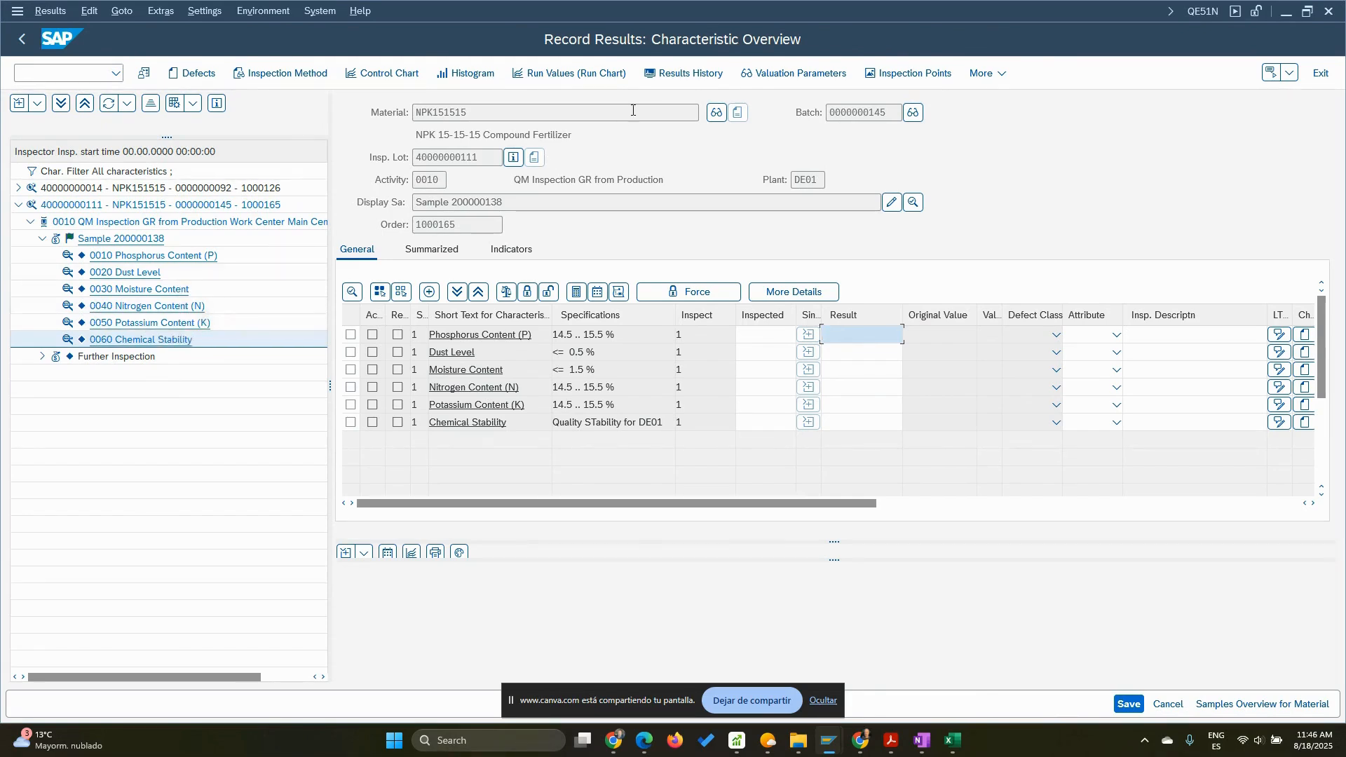
left_click(24, 42)
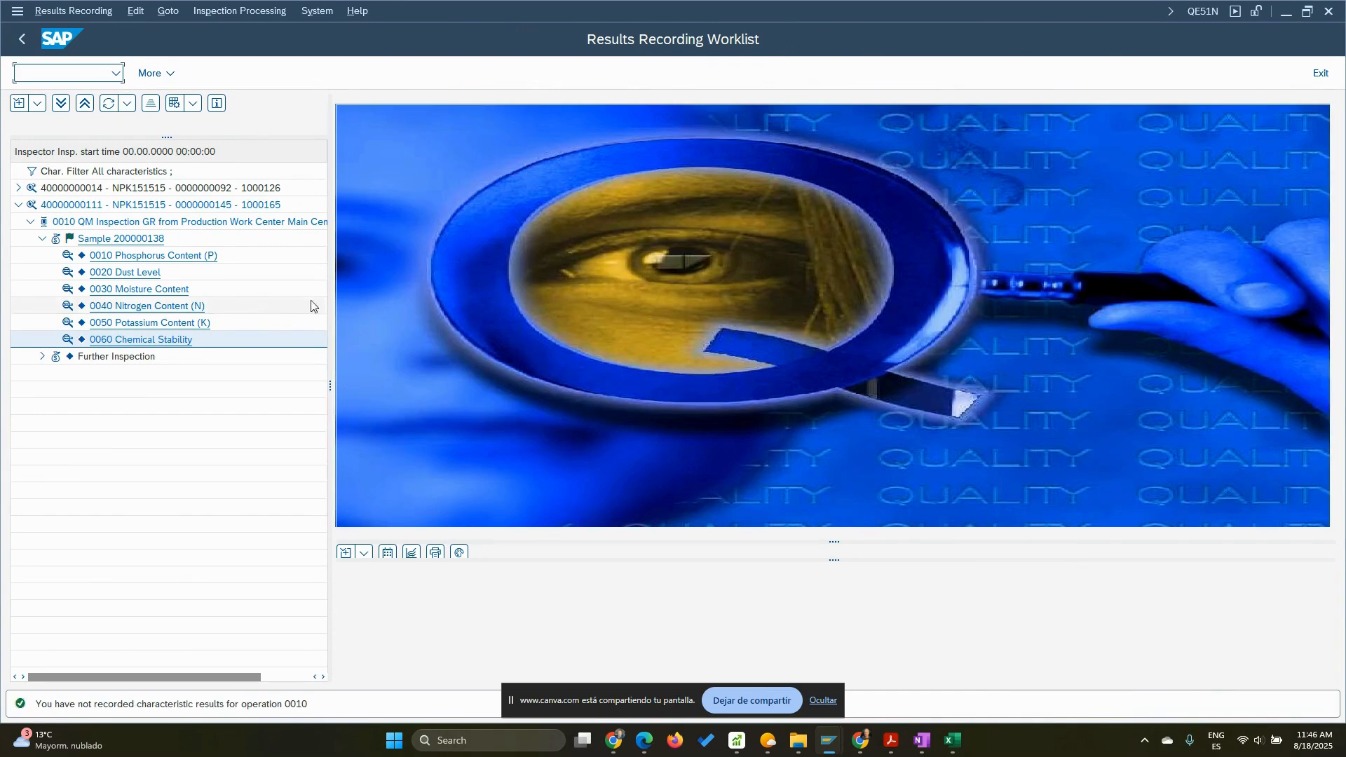
Open transaction MIGO in a new session and choose A01 Goods Receipt as the action
left_click(17, 14)
left_click(63, 166)
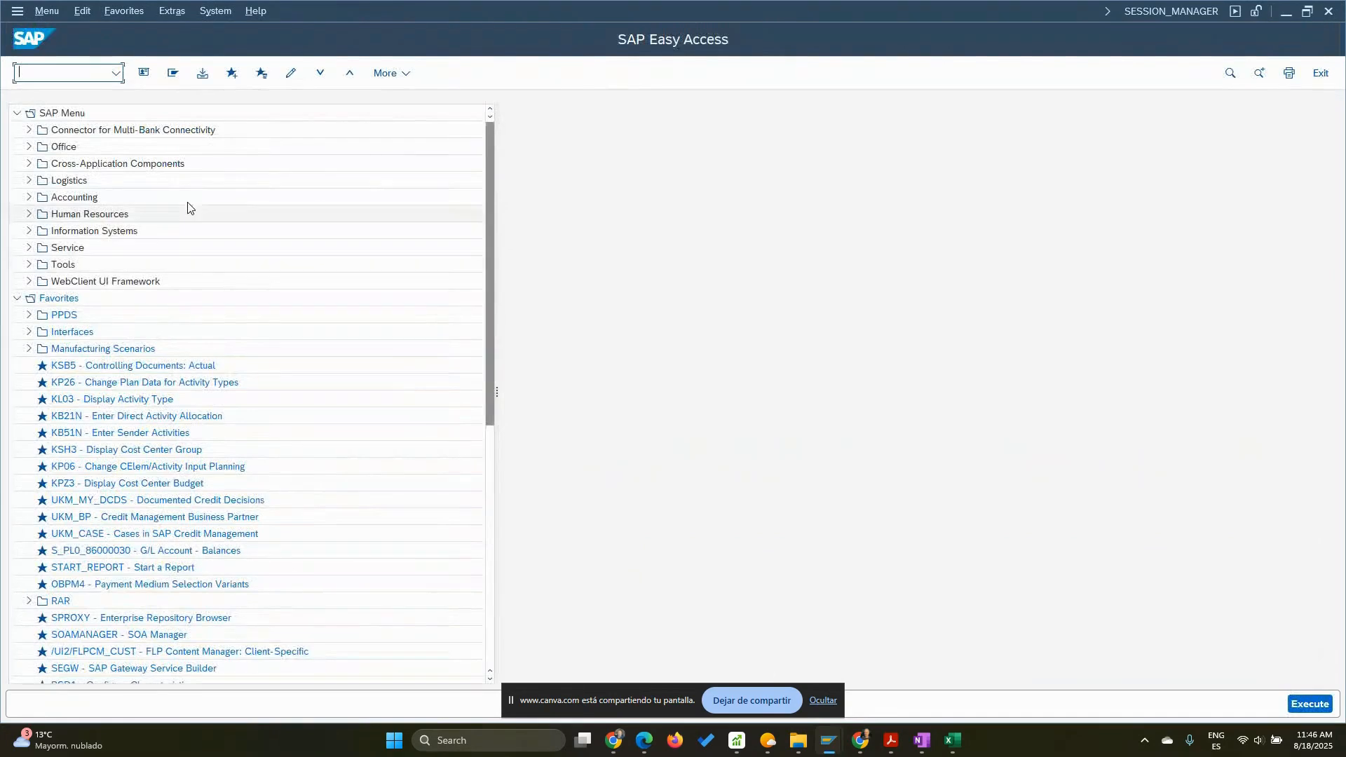
type("migo")
key("Return")
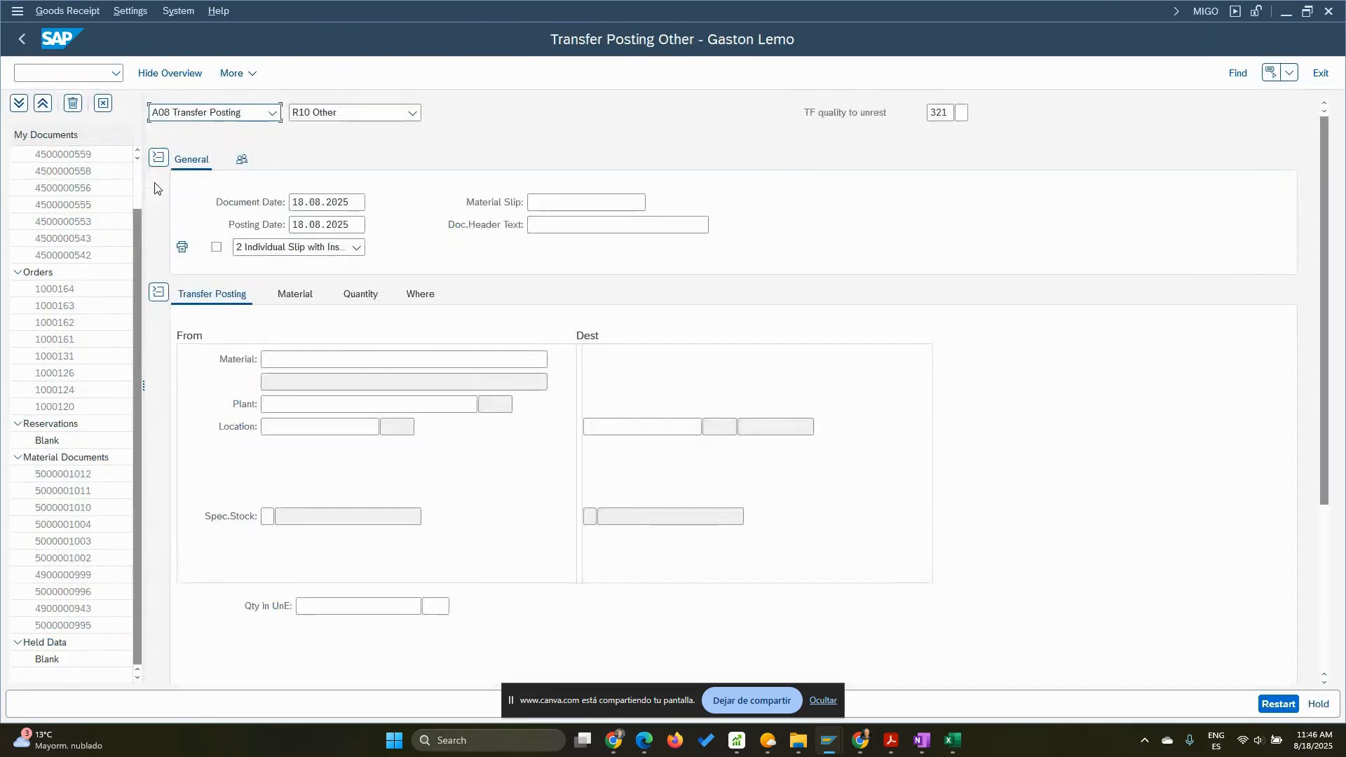
left_click(258, 113)
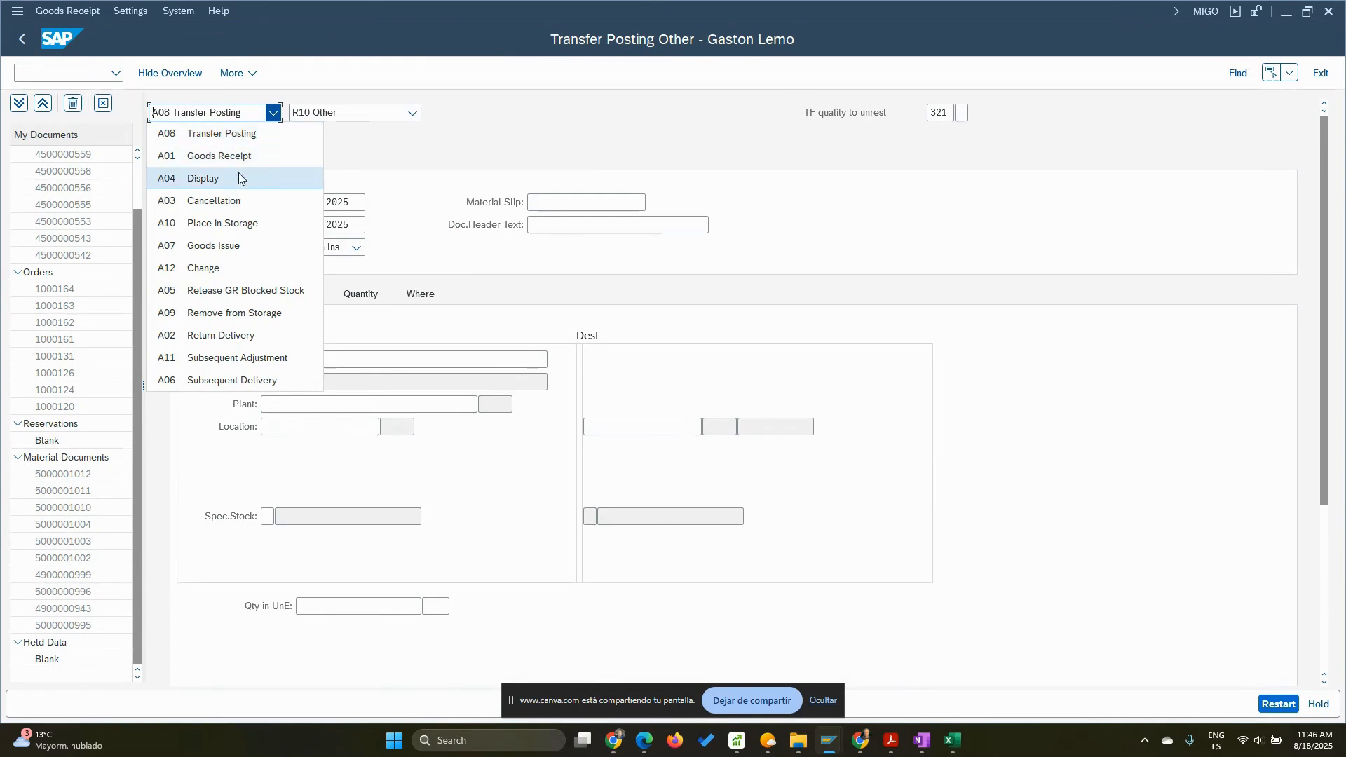
left_click(231, 155)
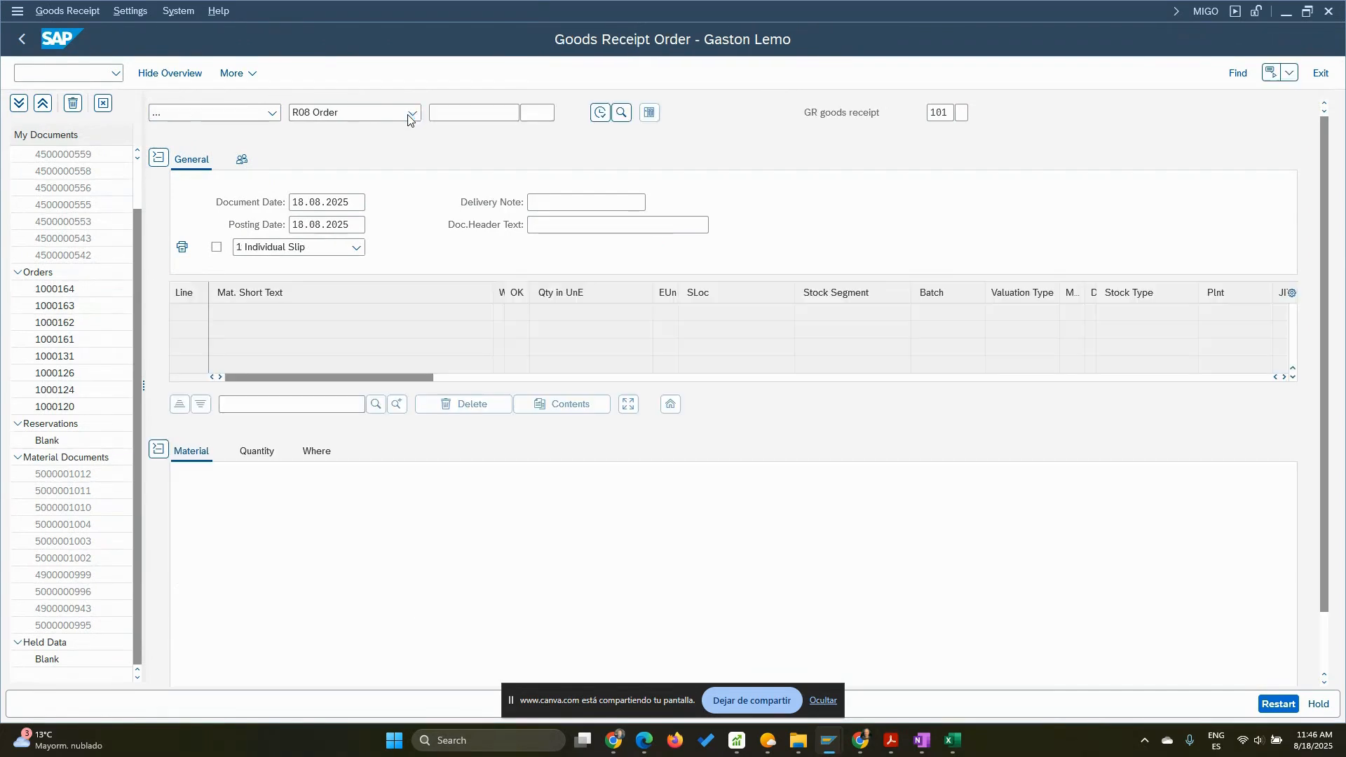
Enter the released process order's number as the reference and load its goods receipt item
left_click(440, 115)
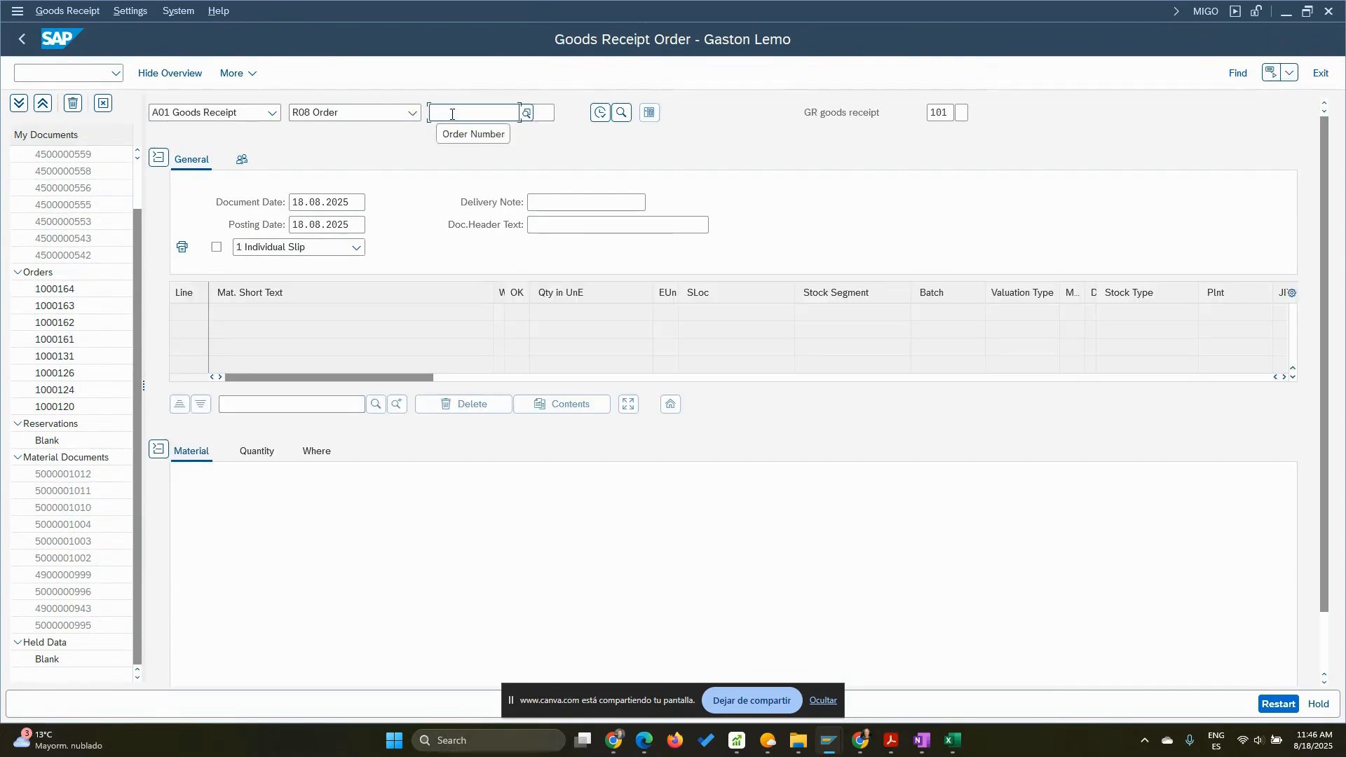
left_click(452, 112)
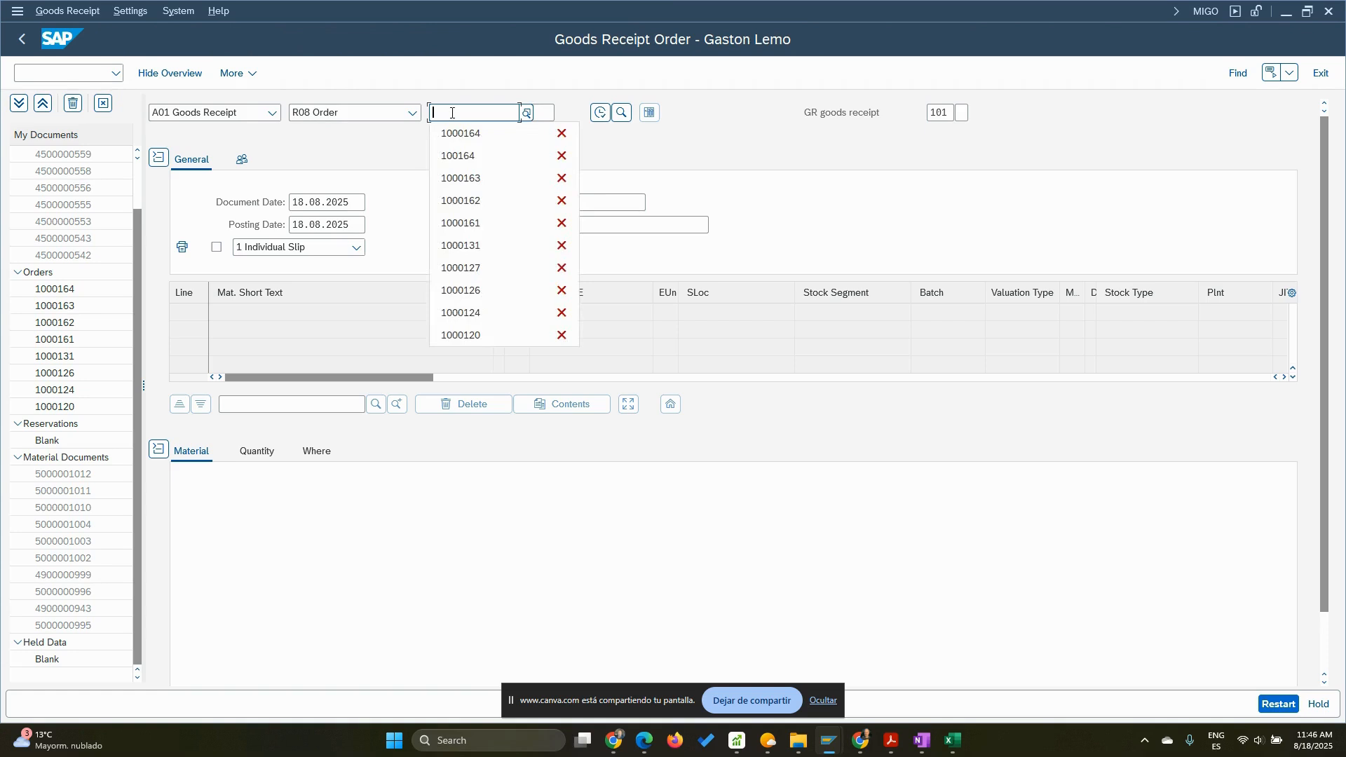
left_click(468, 133)
left_click_drag(468, 112, 474, 112)
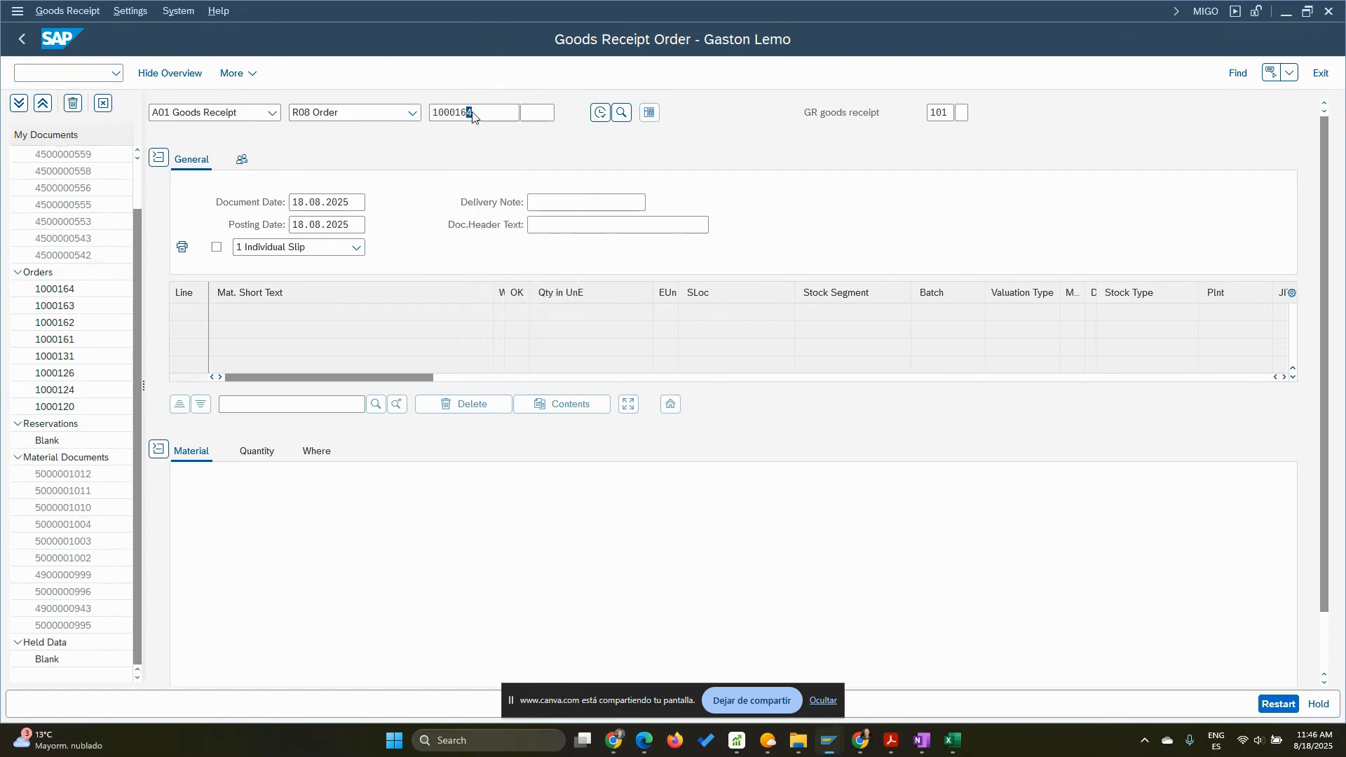
type("5")
key("Return")
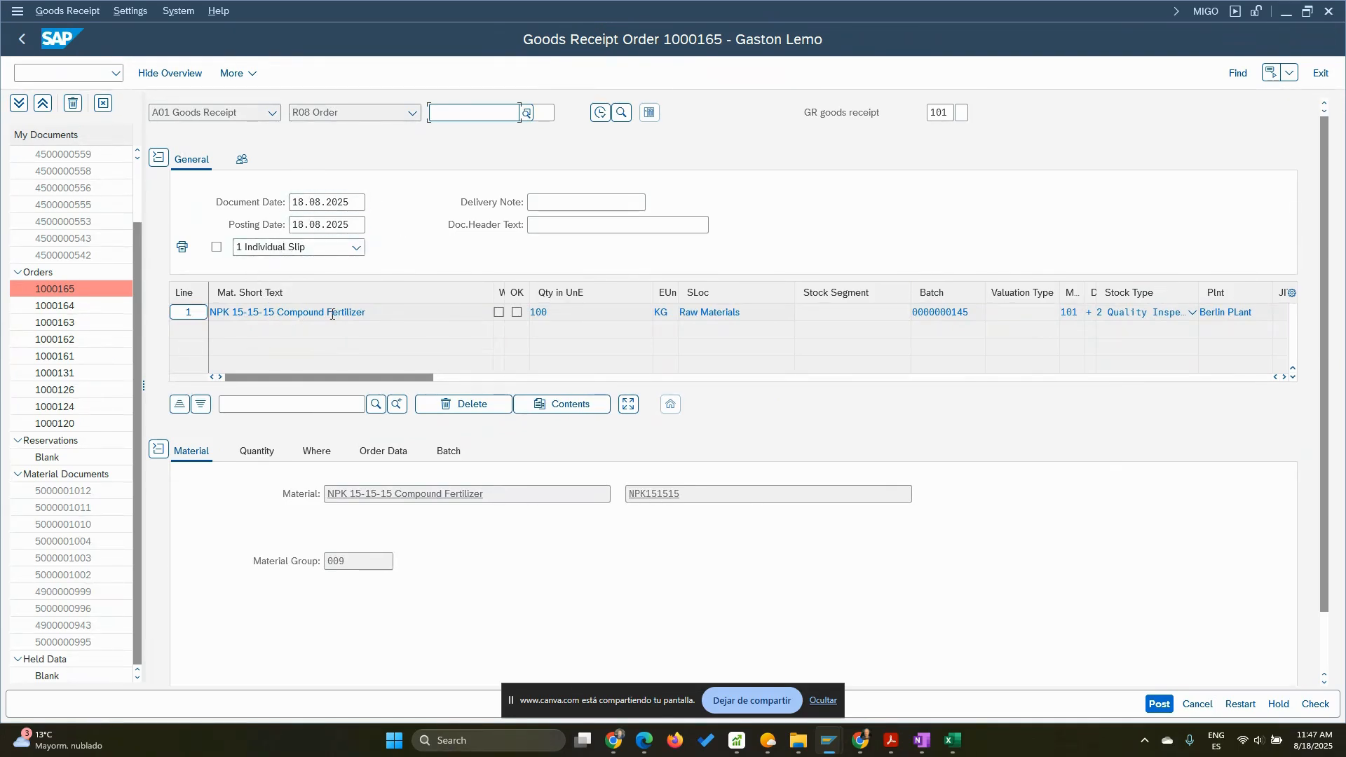
Mark the NPK 15-15-15 item as OK and check its quantity, storage location and order data
left_click(256, 454)
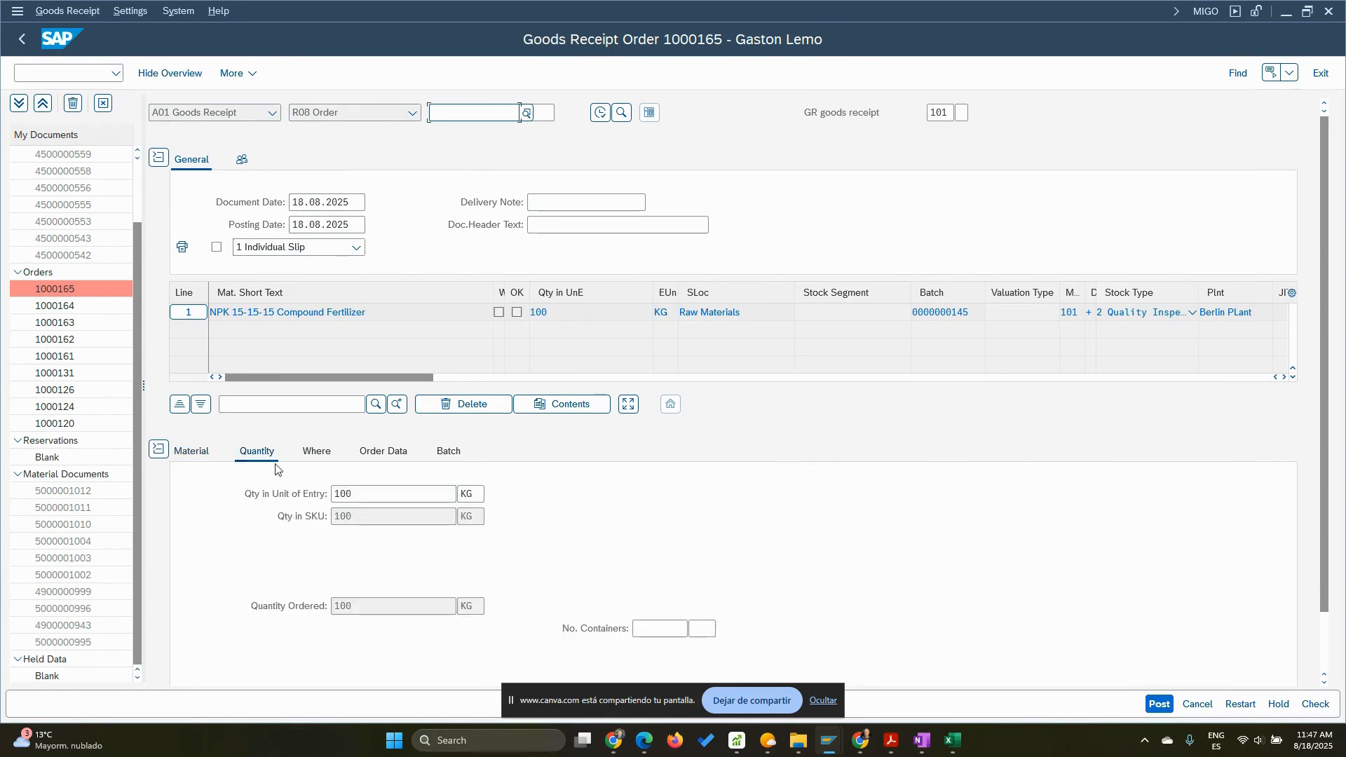
scroll(274, 562, "down", 2)
left_click(224, 651)
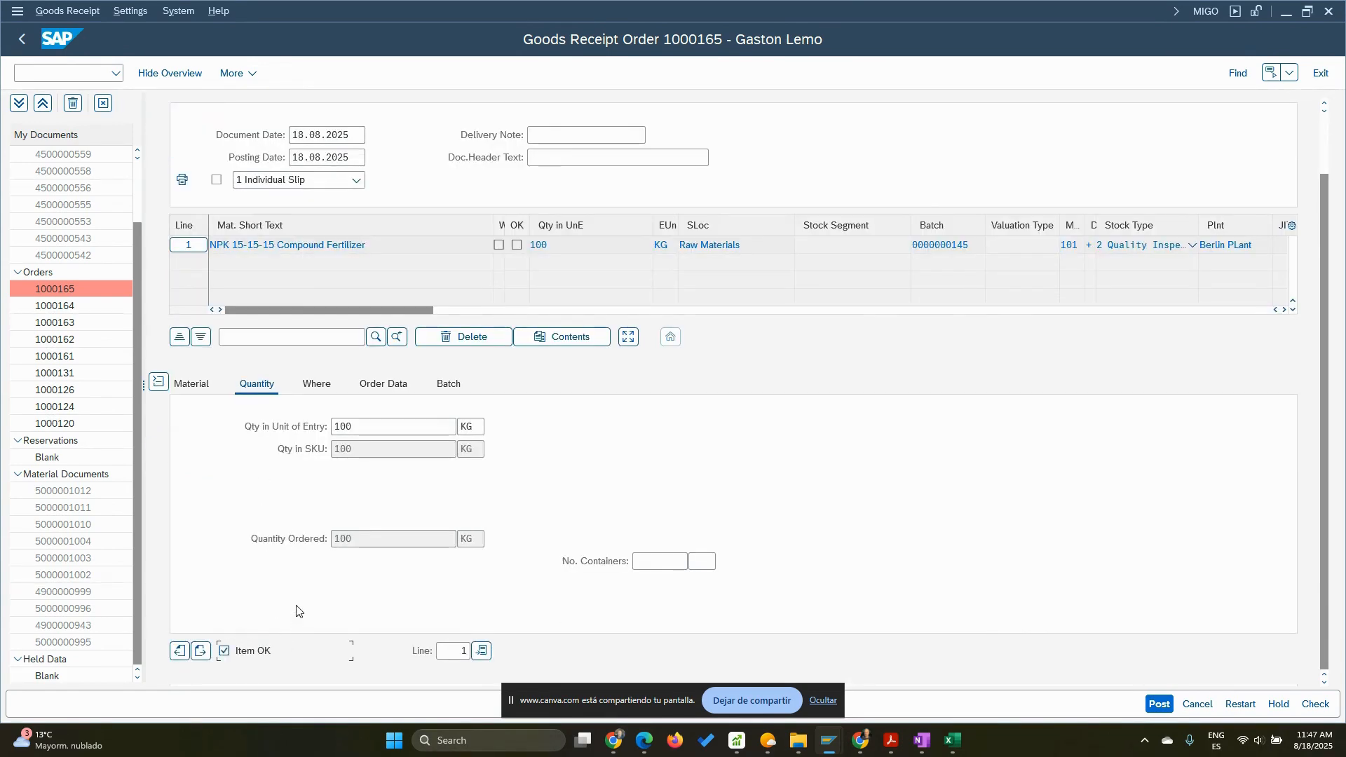
left_click(331, 385)
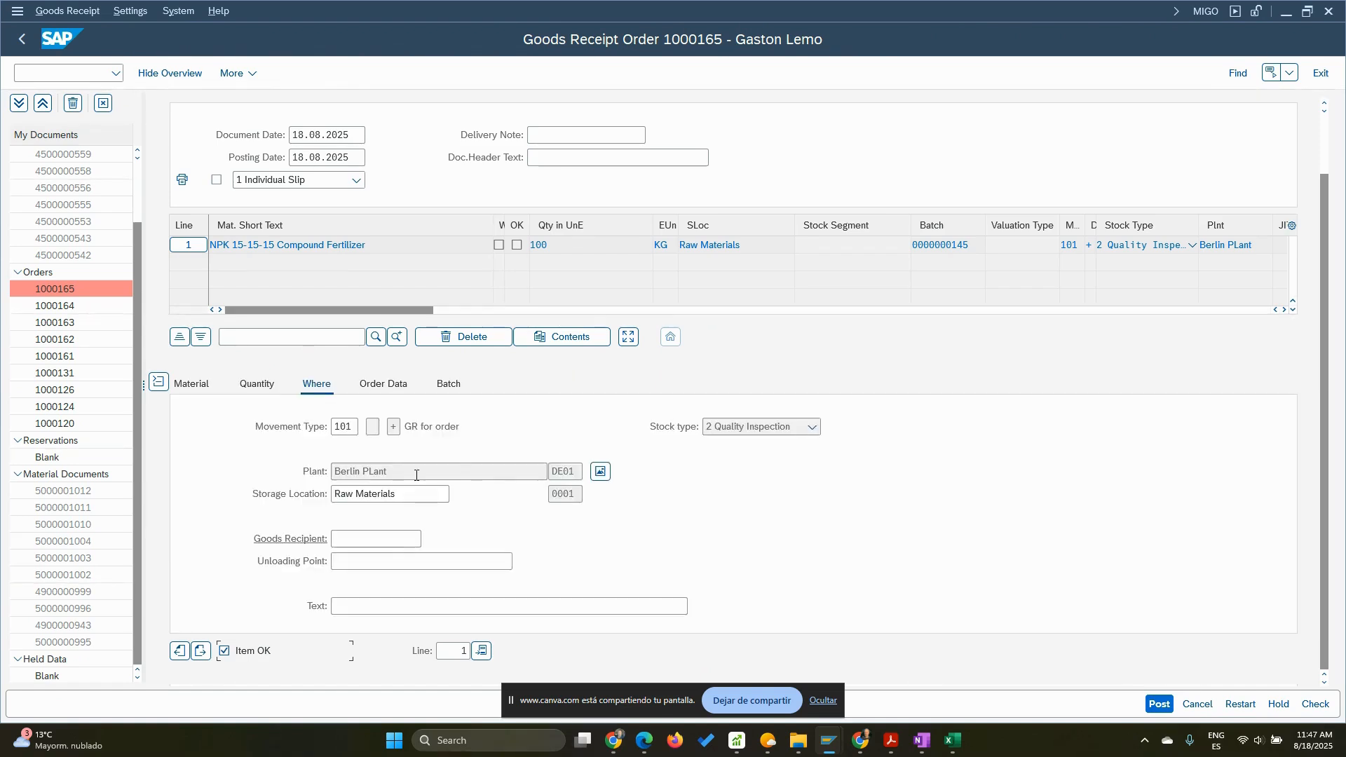
left_click(378, 385)
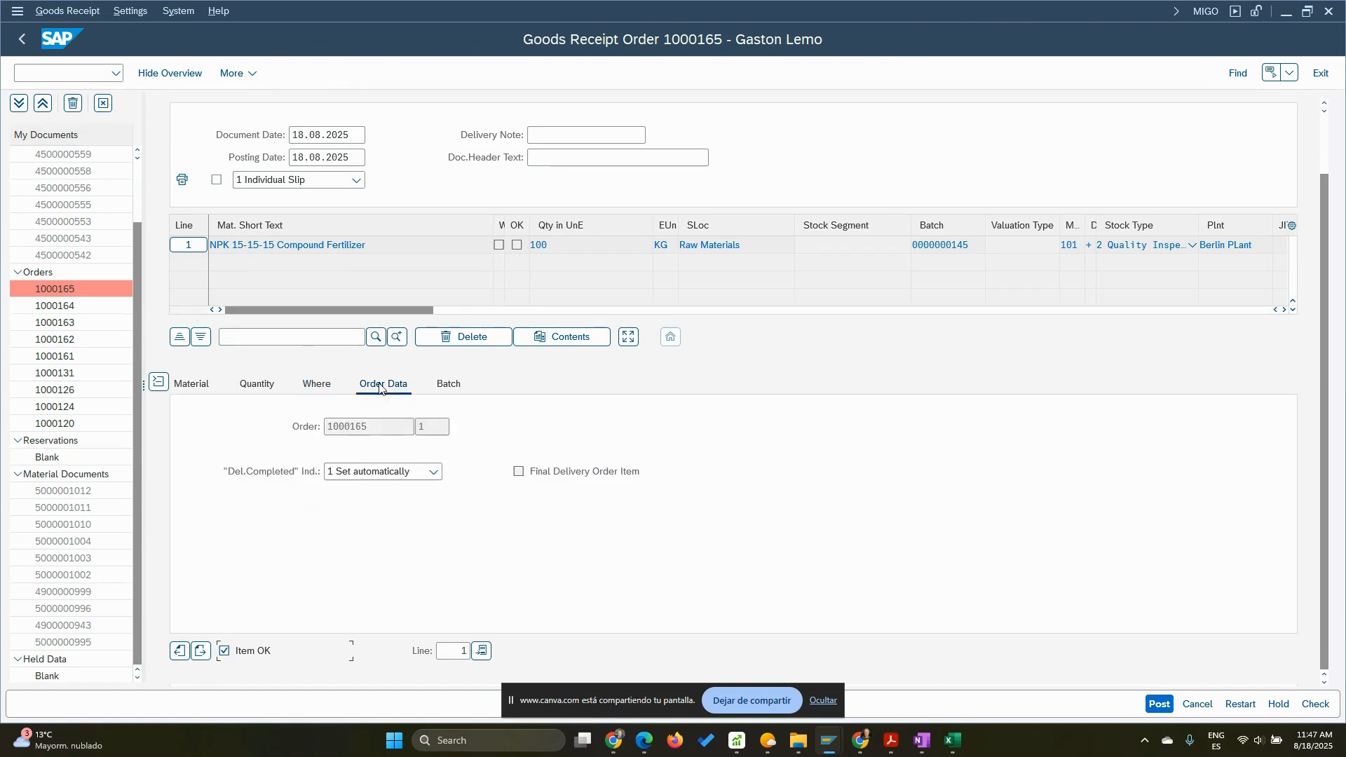
Set the batch's date of manufacture to 18.08.2025 in the goods receipt item
left_click(448, 385)
left_click(361, 516)
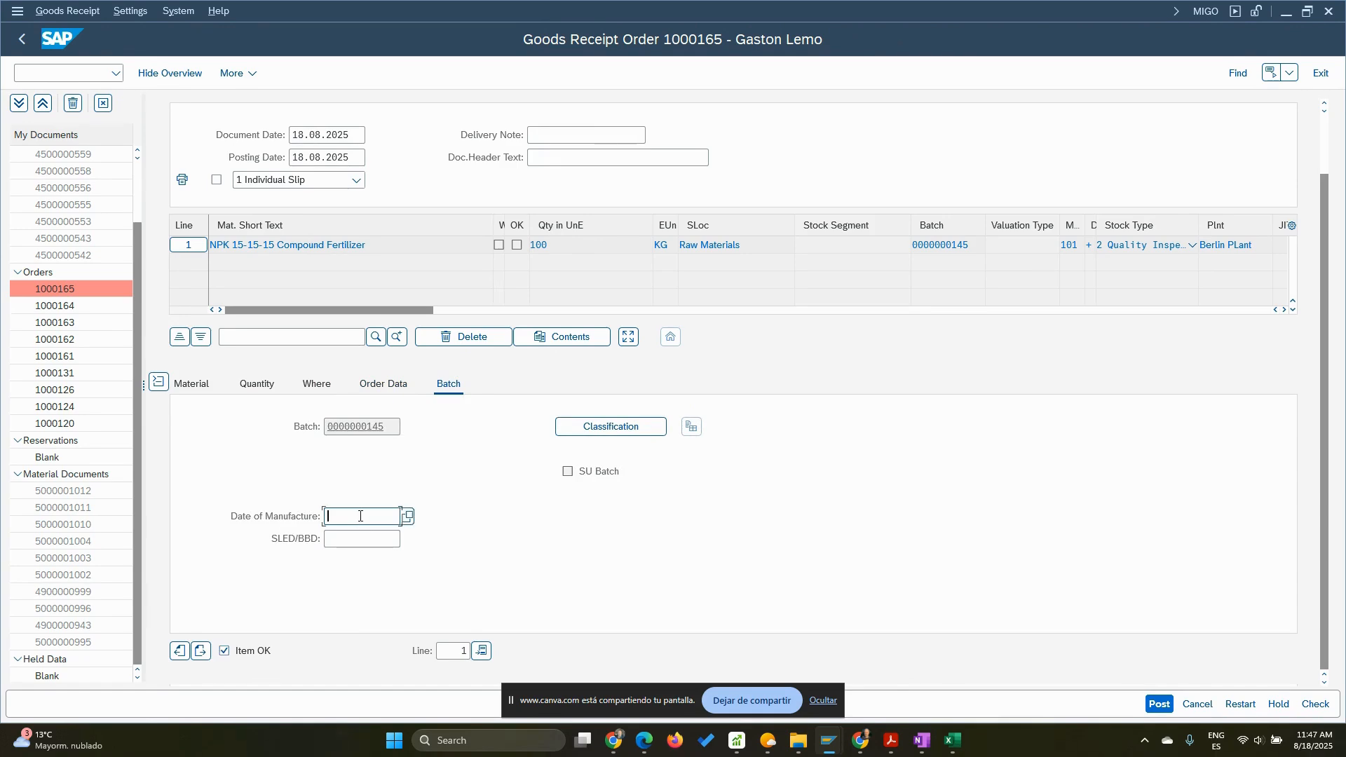
left_click(360, 518)
left_click(390, 538)
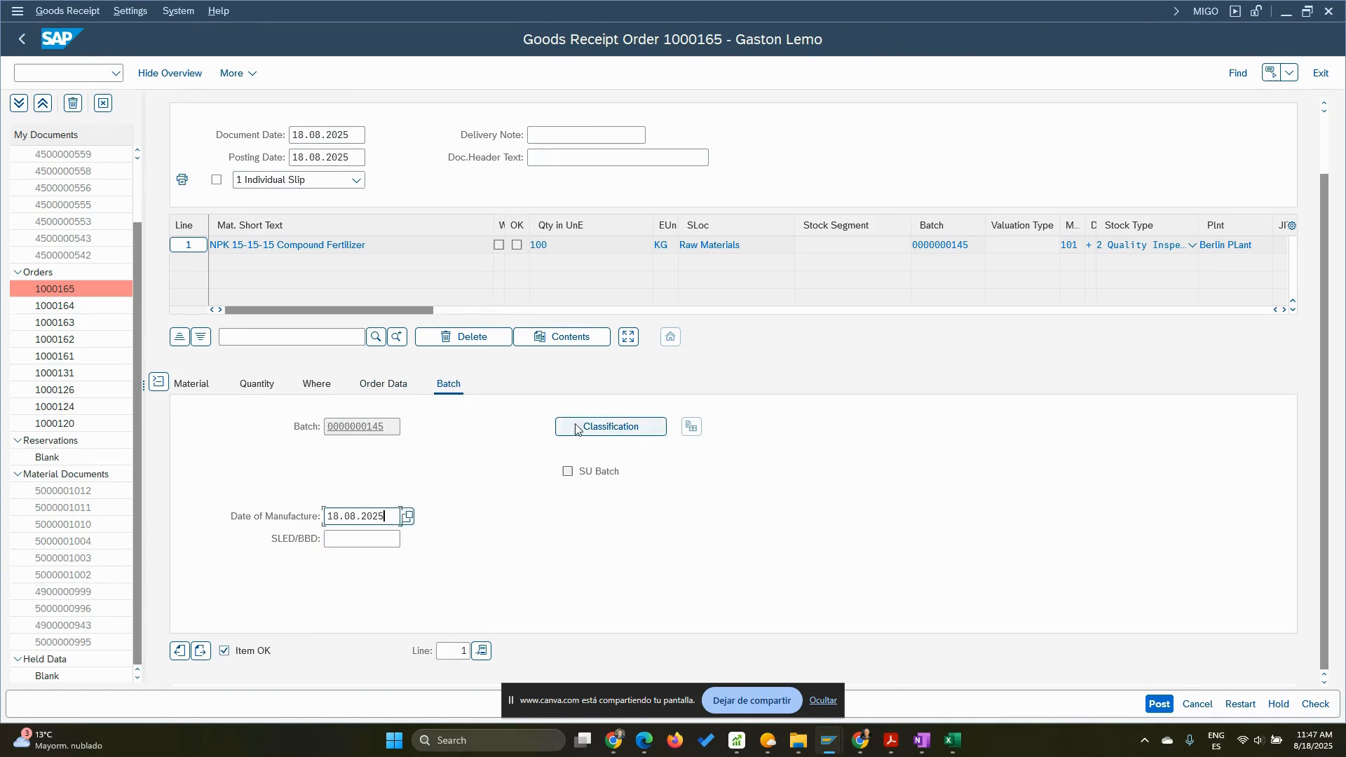
In the batch classification, set Remaining Shelf Life for Batch to 45 d and return to the goods receipt
left_click(571, 428)
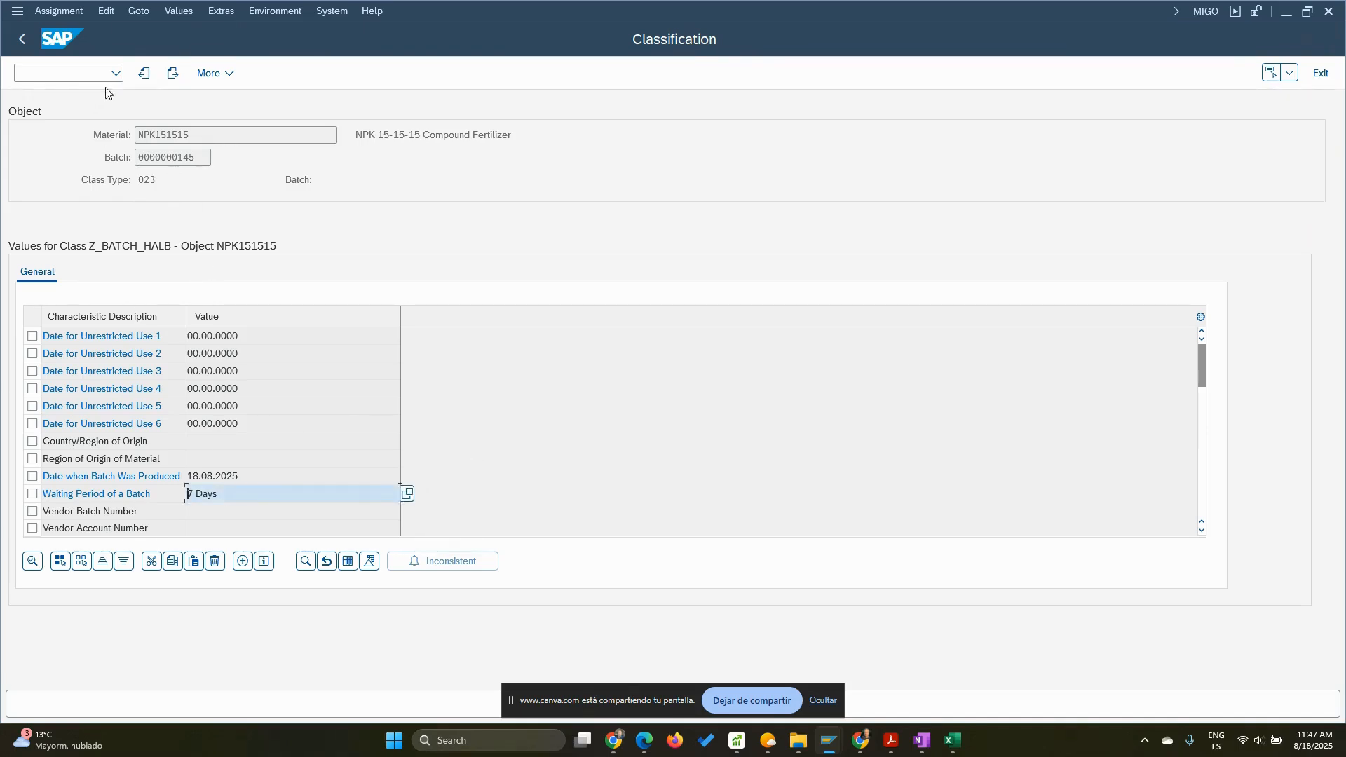
scroll(259, 477, "down", 1)
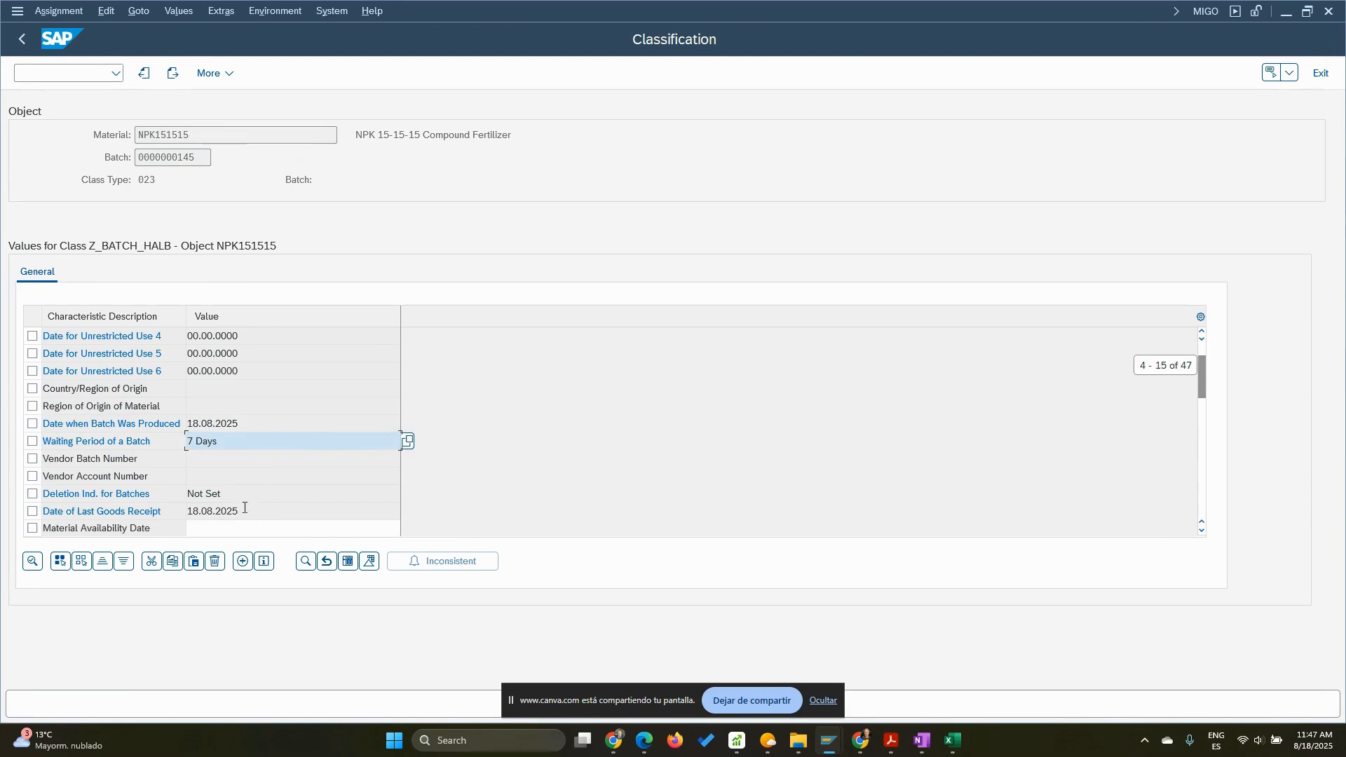
scroll(251, 474, "down", 1)
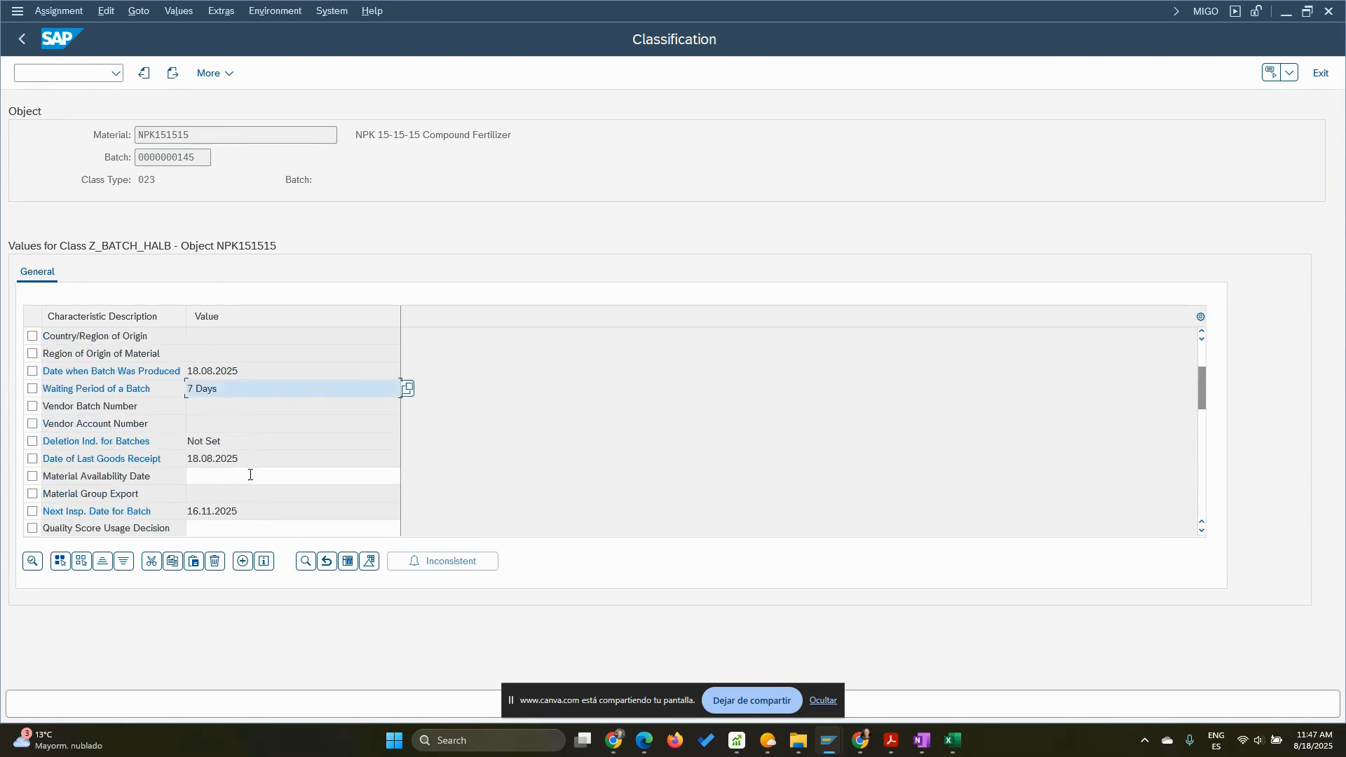
scroll(254, 457, "down", 1)
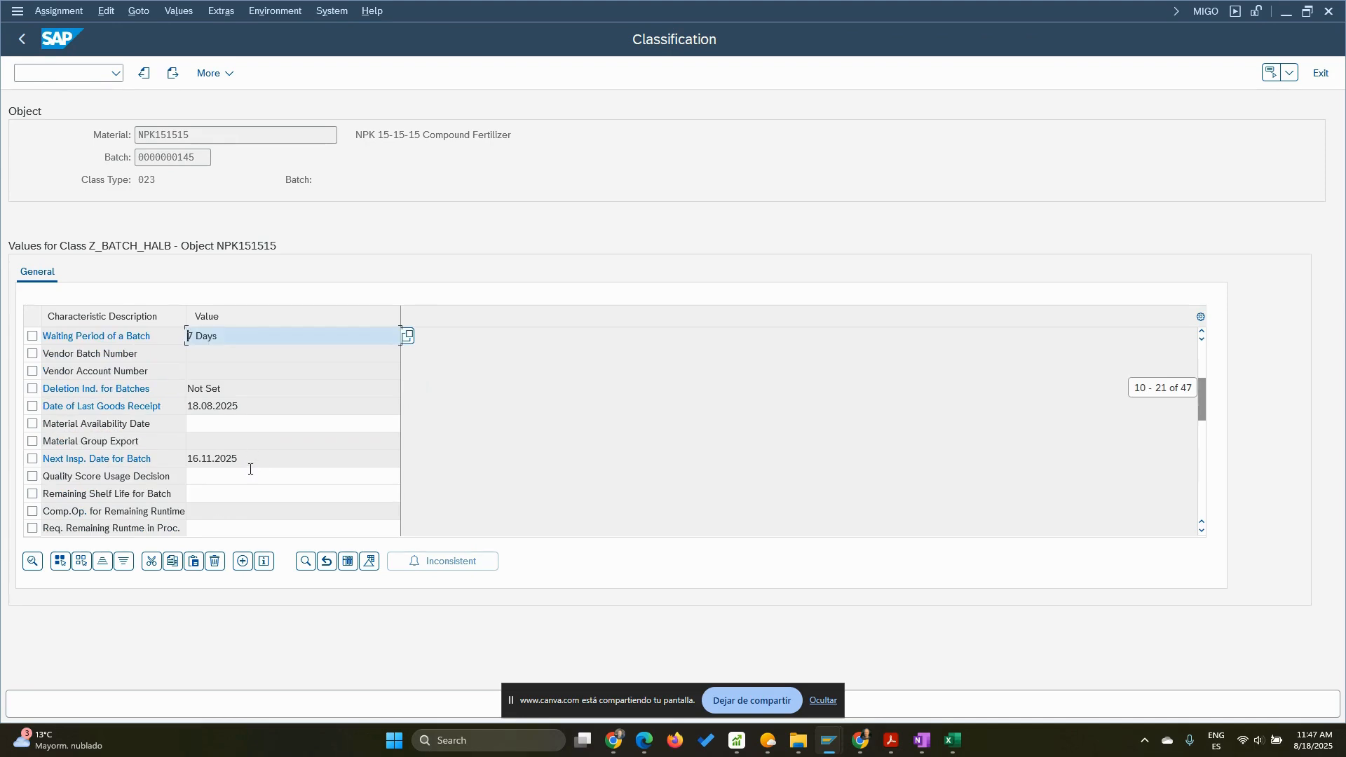
left_click(242, 493)
type("45 d")
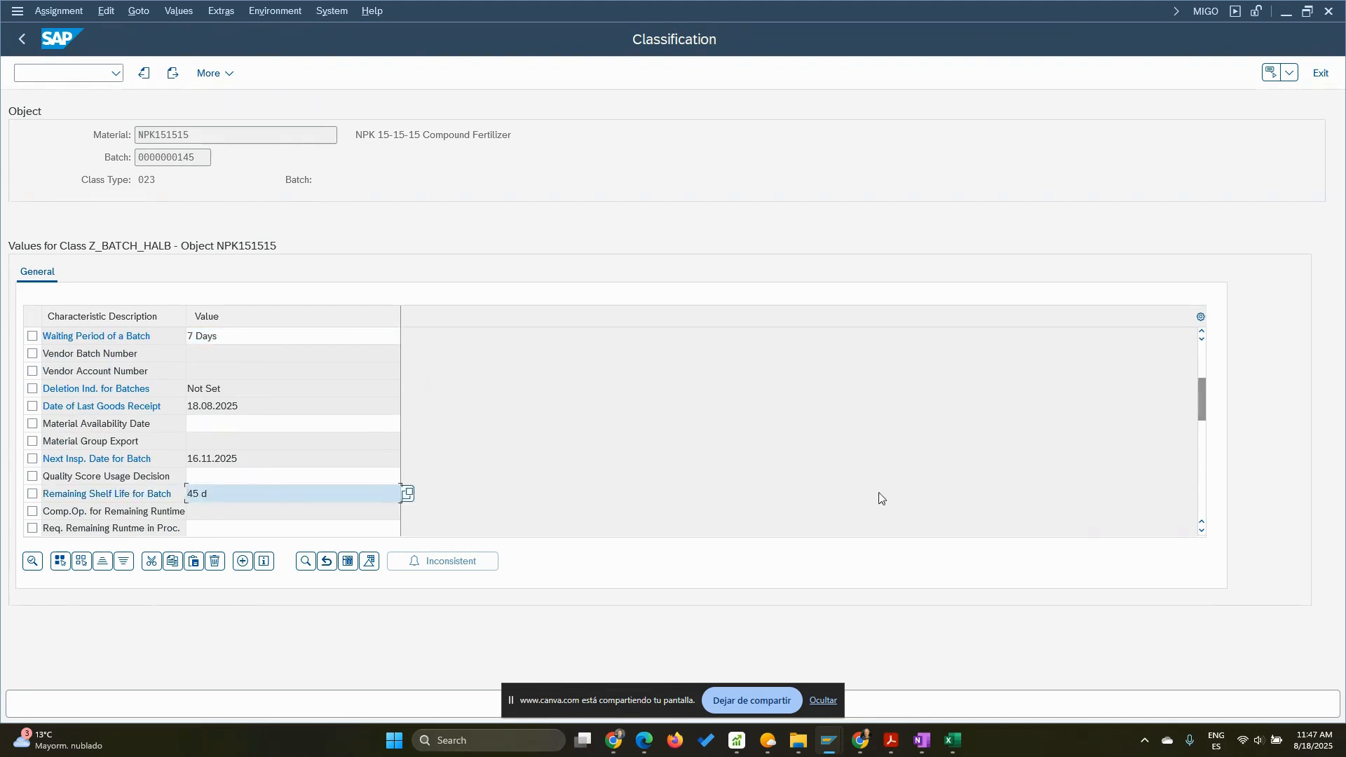
left_click(172, 75)
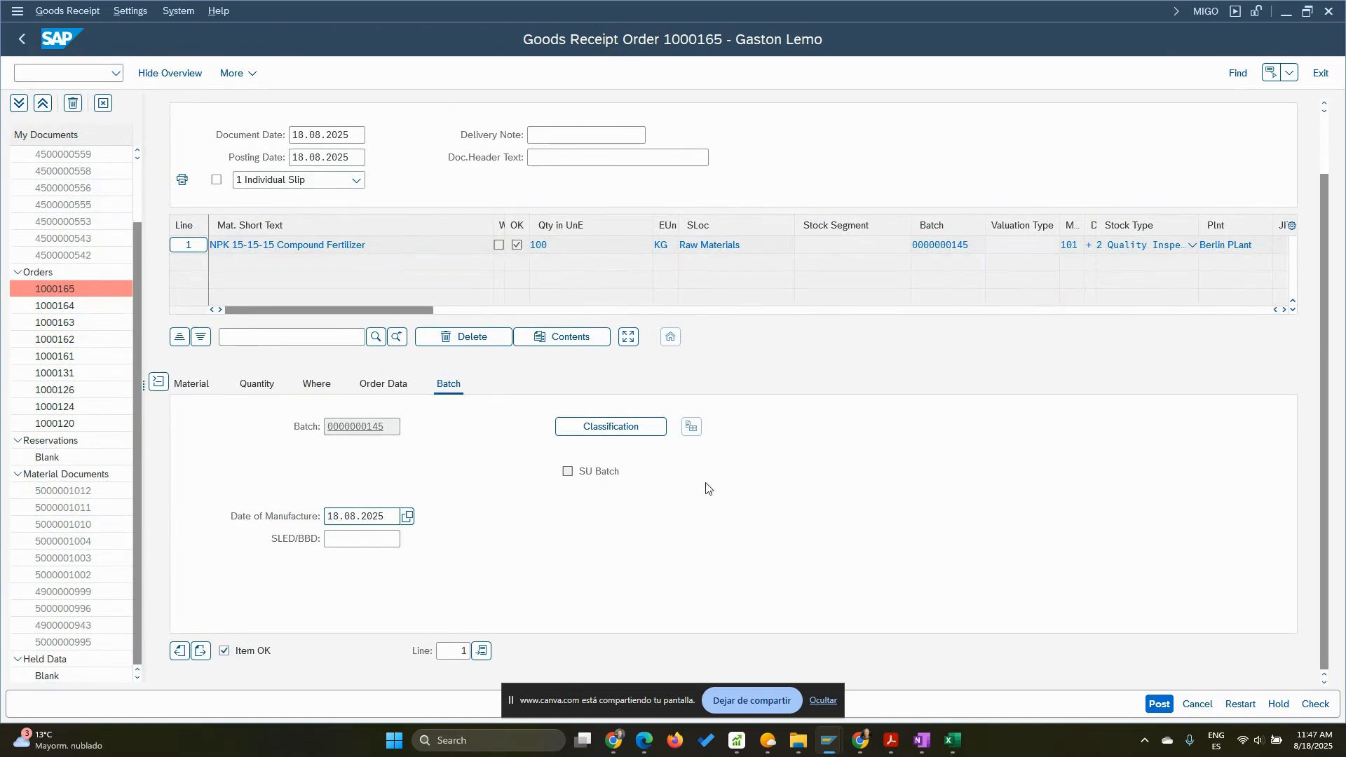
Check the goods receipt, accept the message log and post the document
left_click(1311, 705)
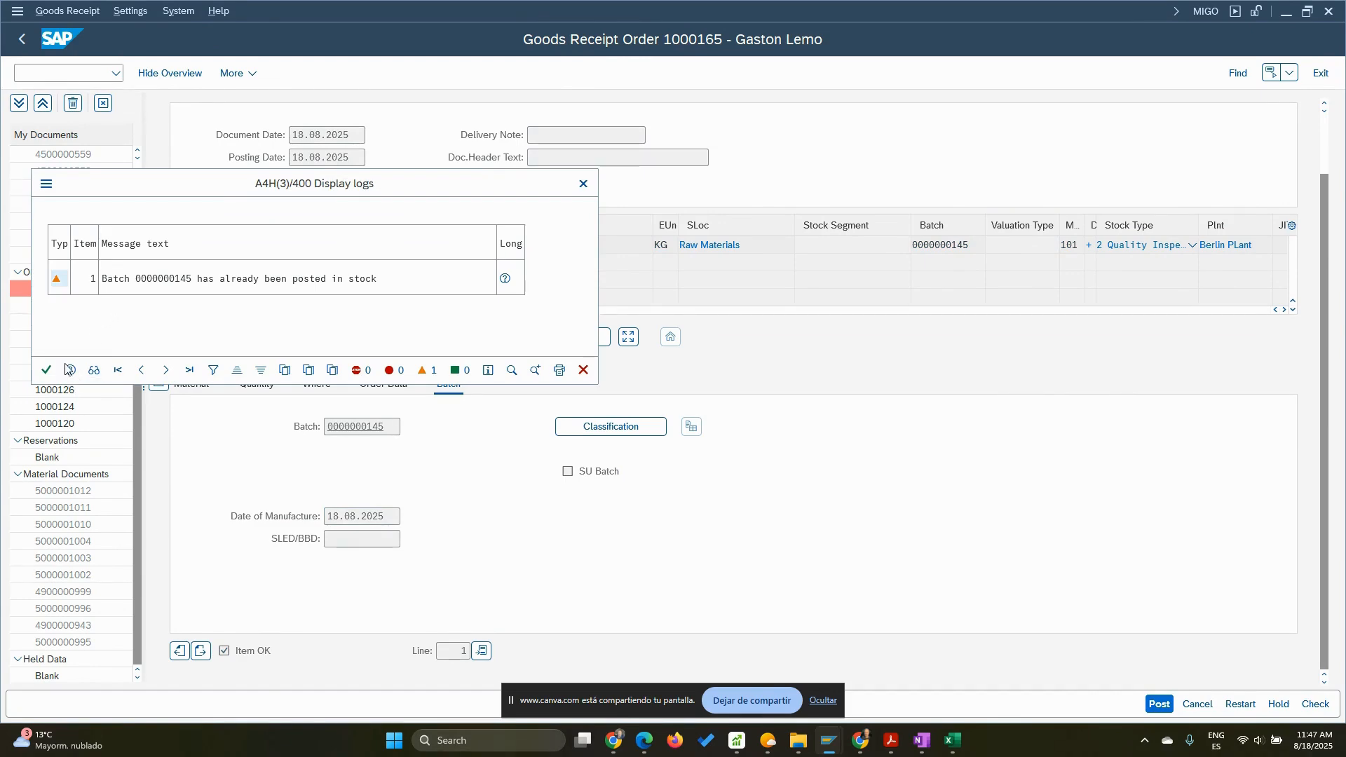
left_click(47, 370)
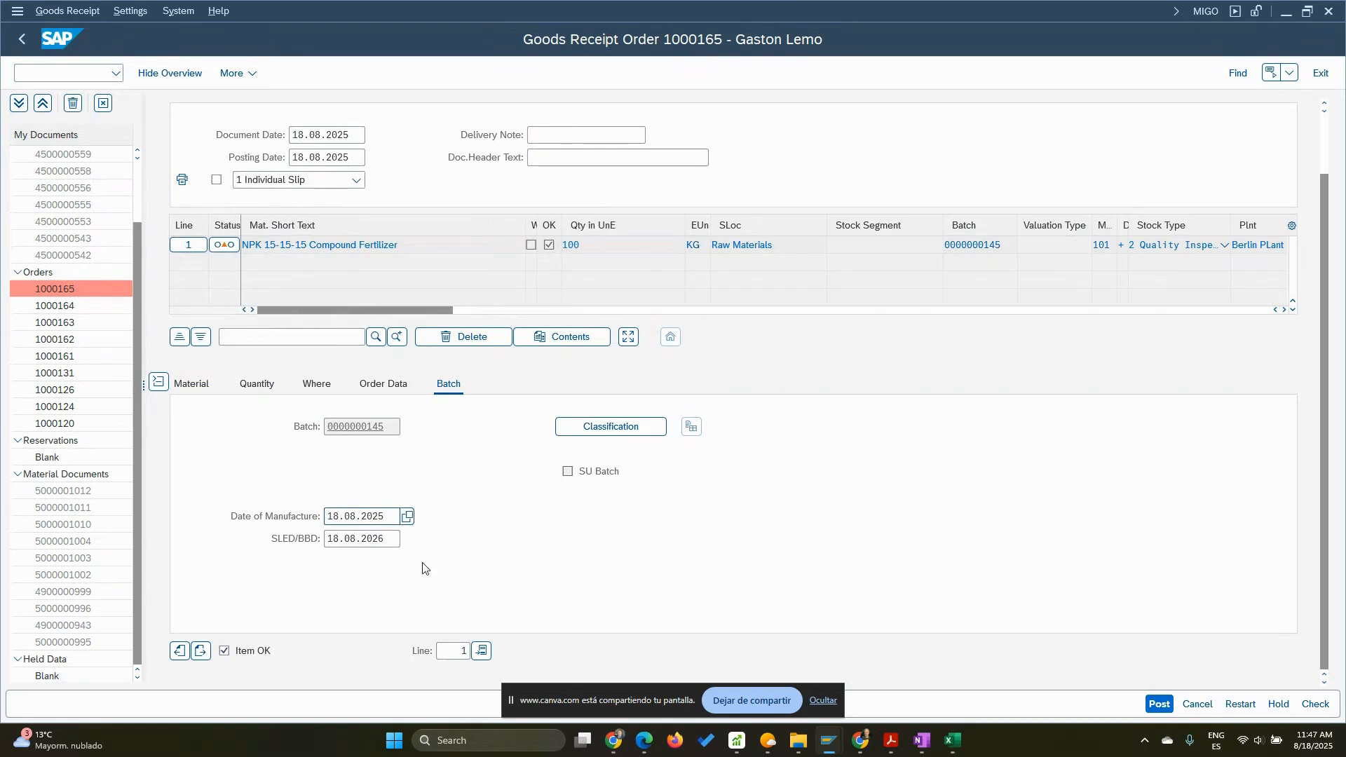
left_click(1157, 706)
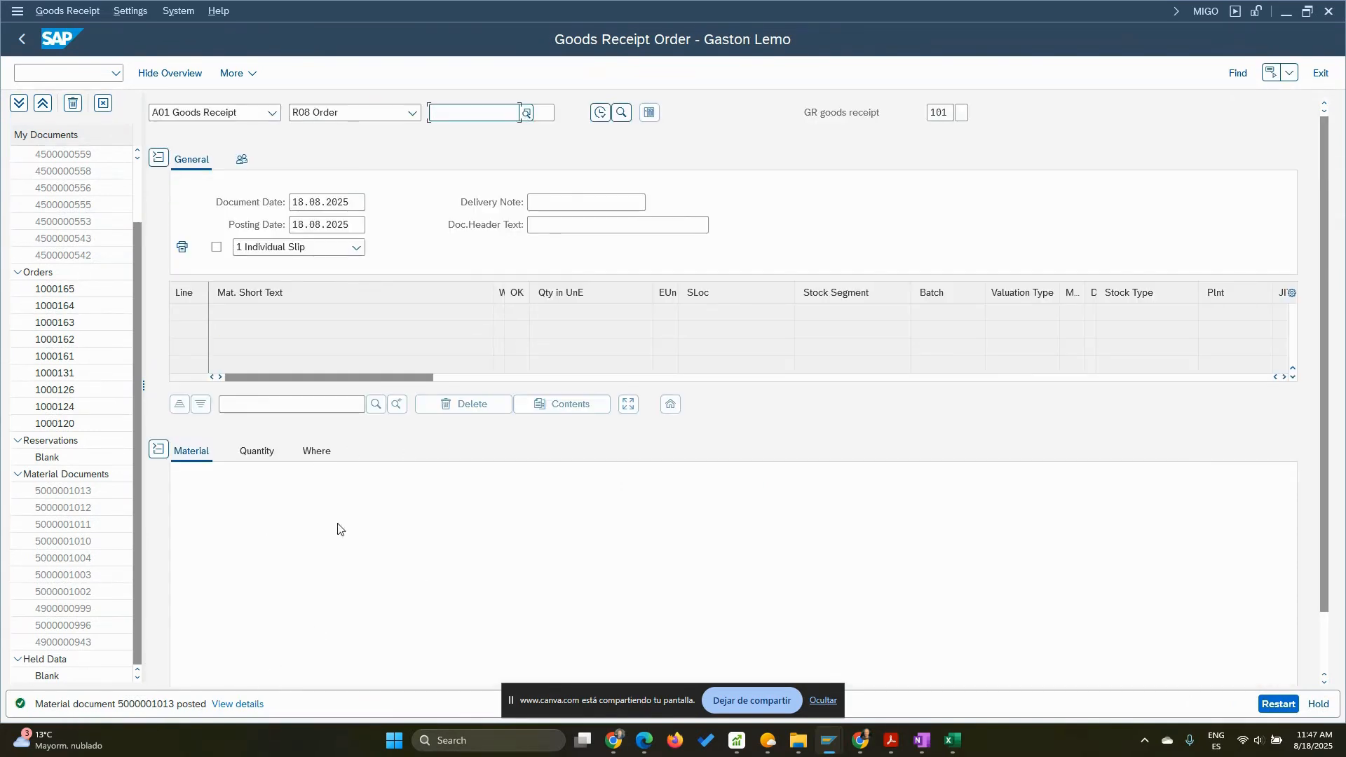
left_click(25, 42)
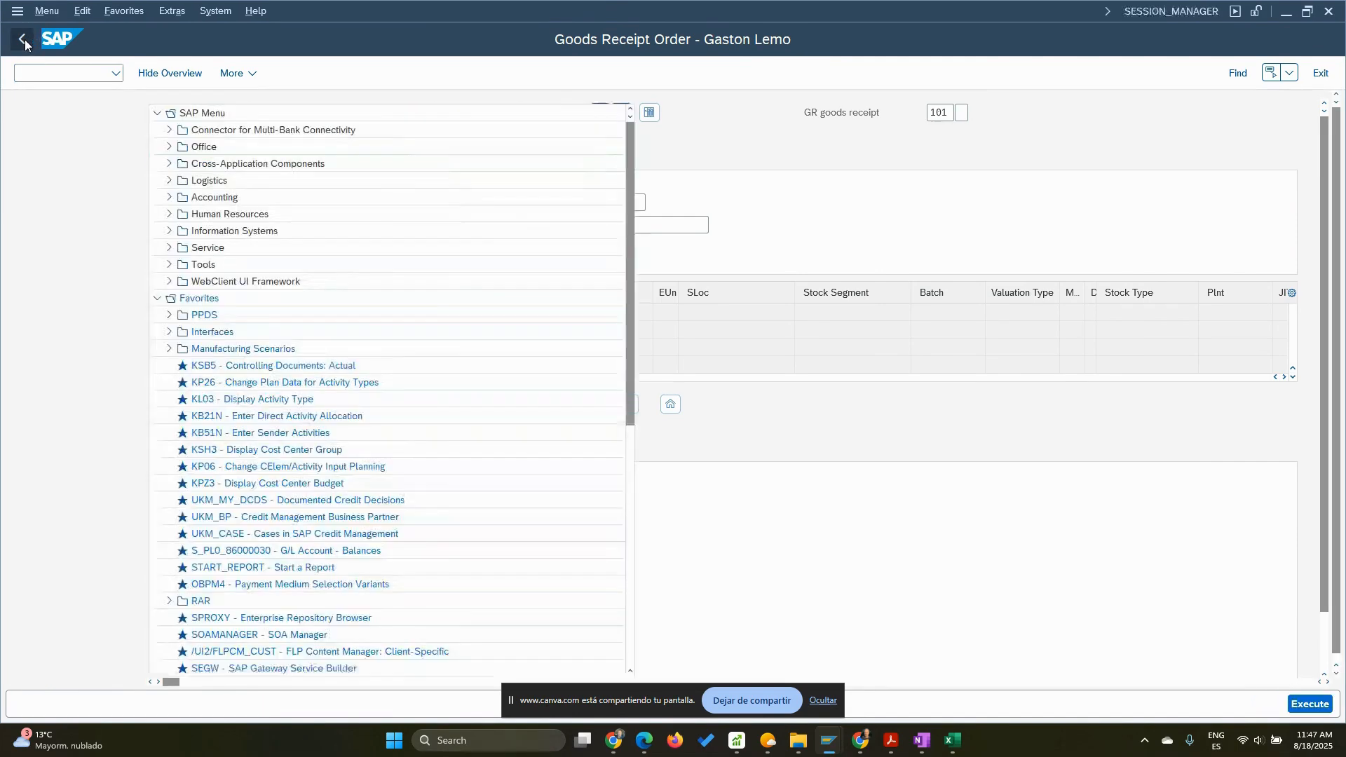
type("m")
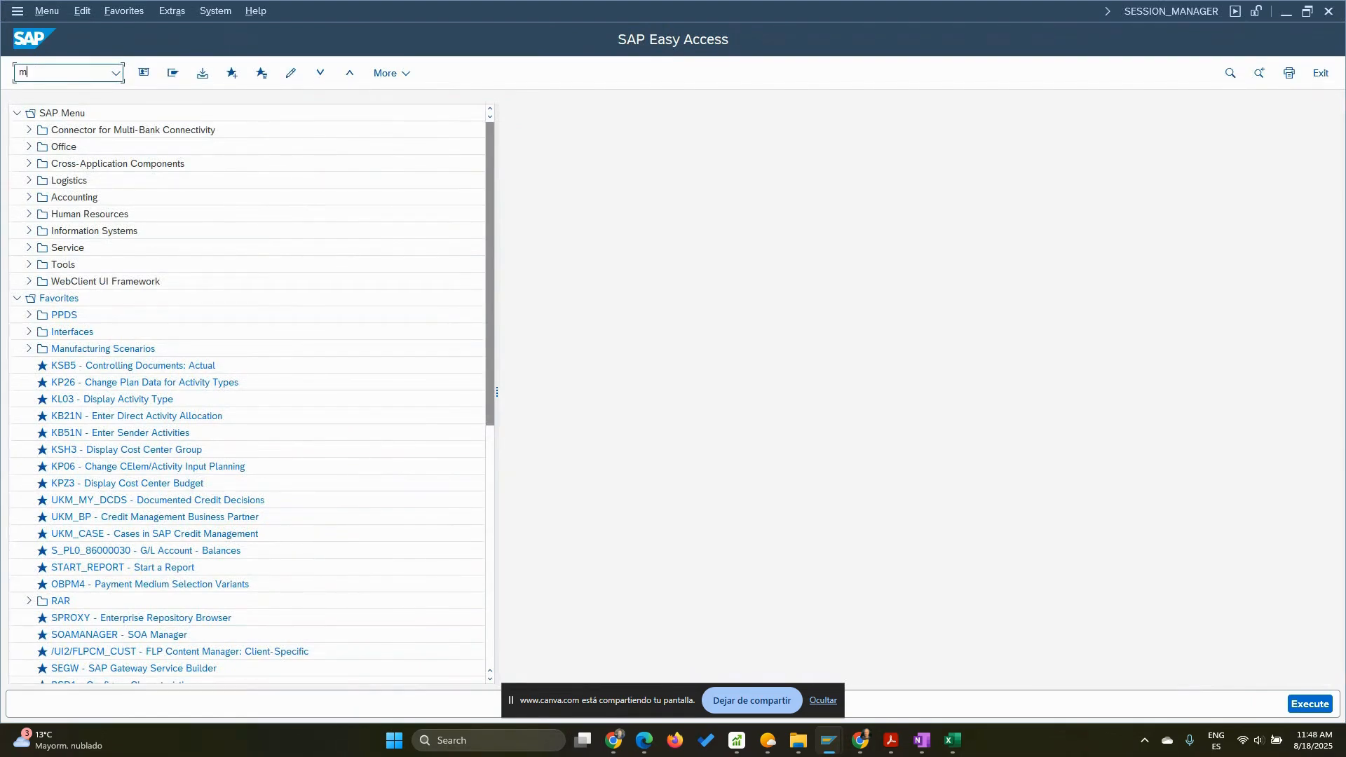
type("mbe")
key("Return")
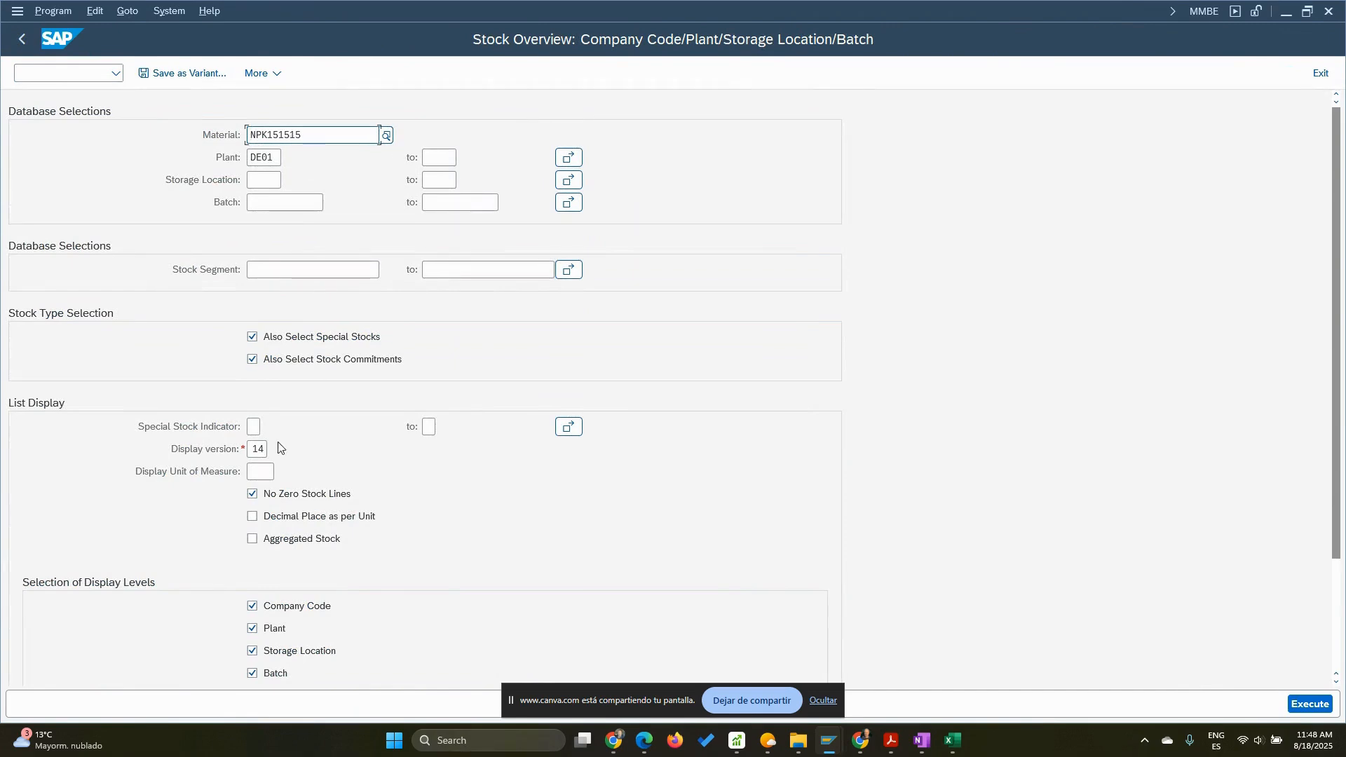
left_click(1305, 709)
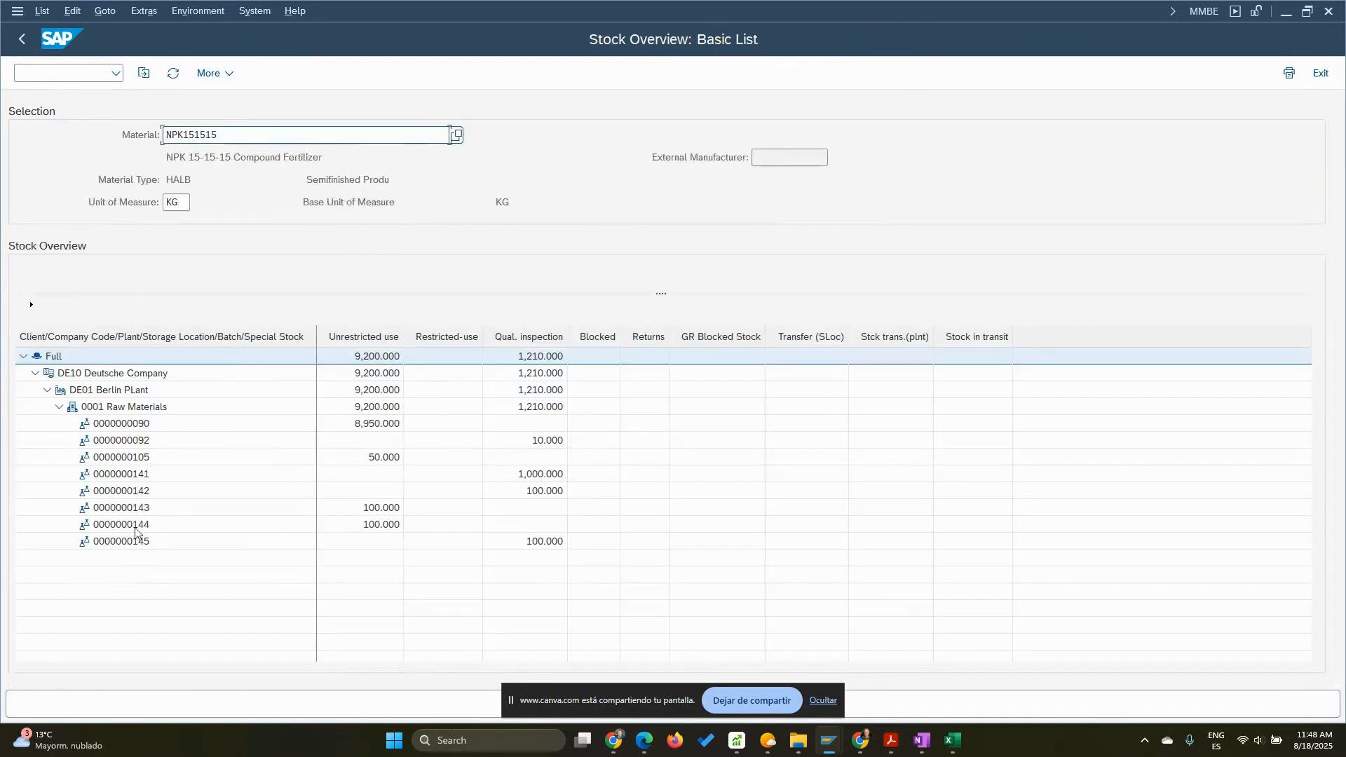
left_click(531, 543)
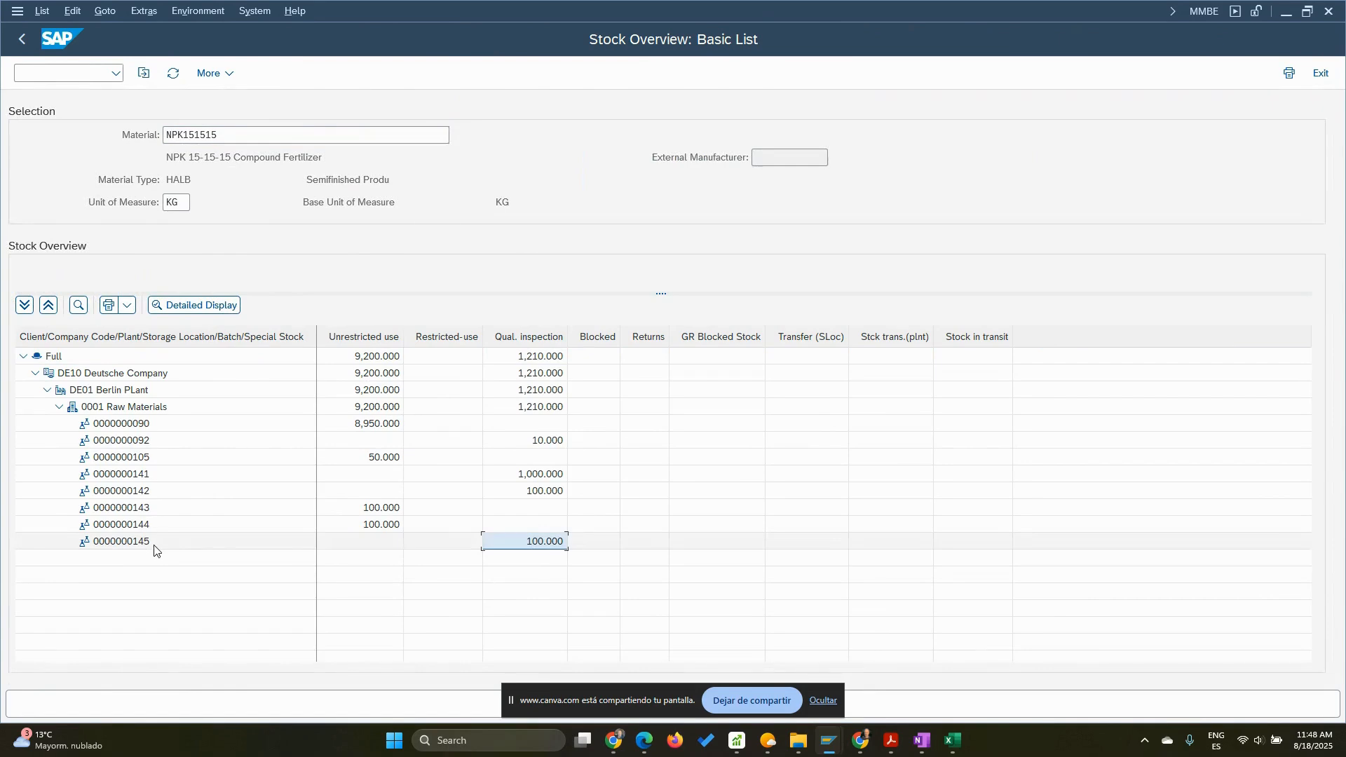
left_click(145, 545)
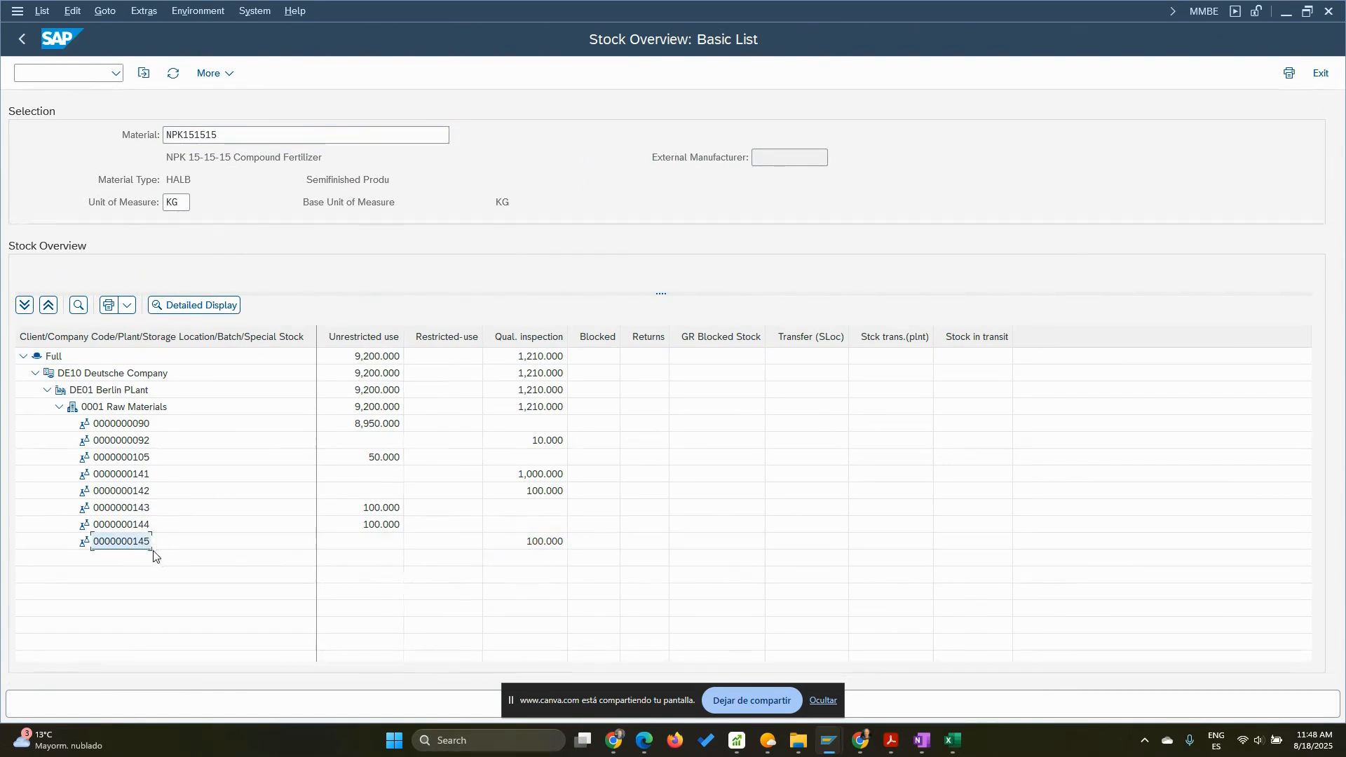
left_click(542, 542)
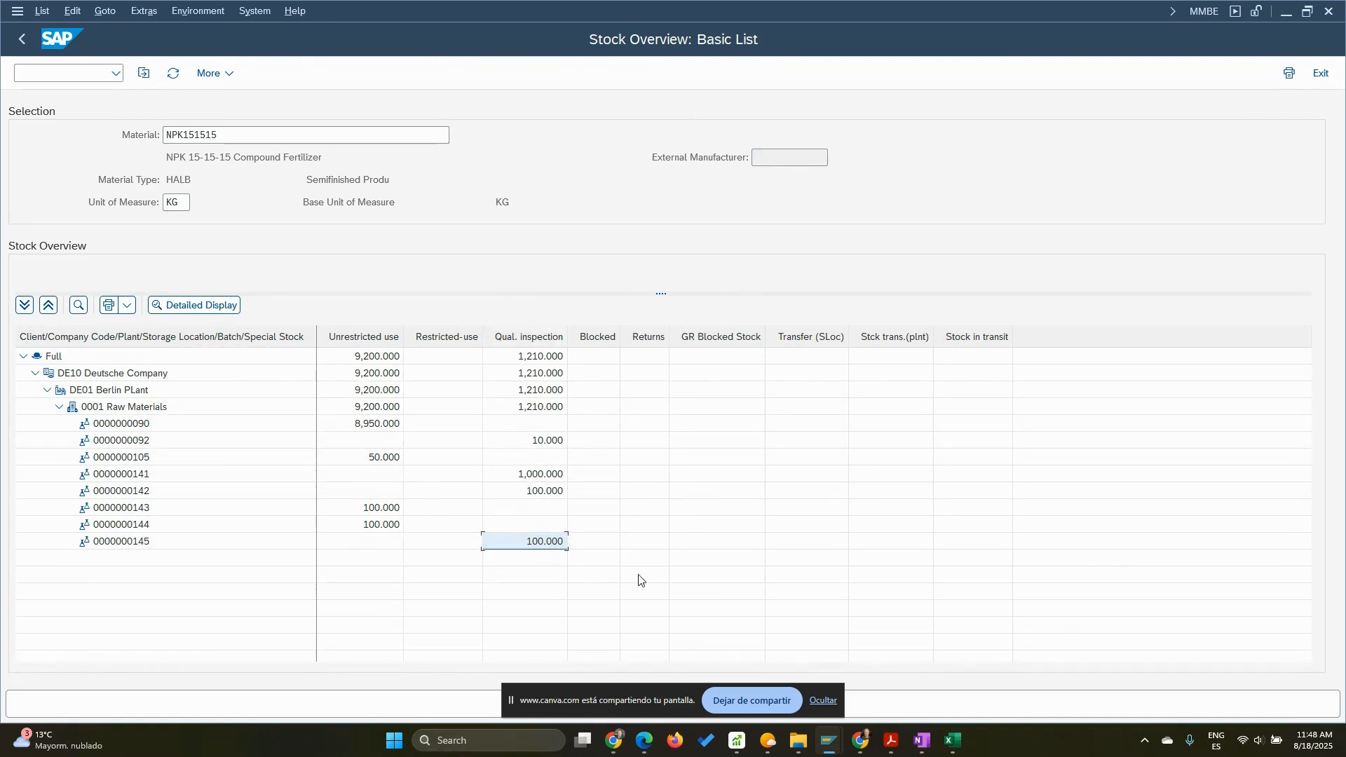
mouse_move(839, 745)
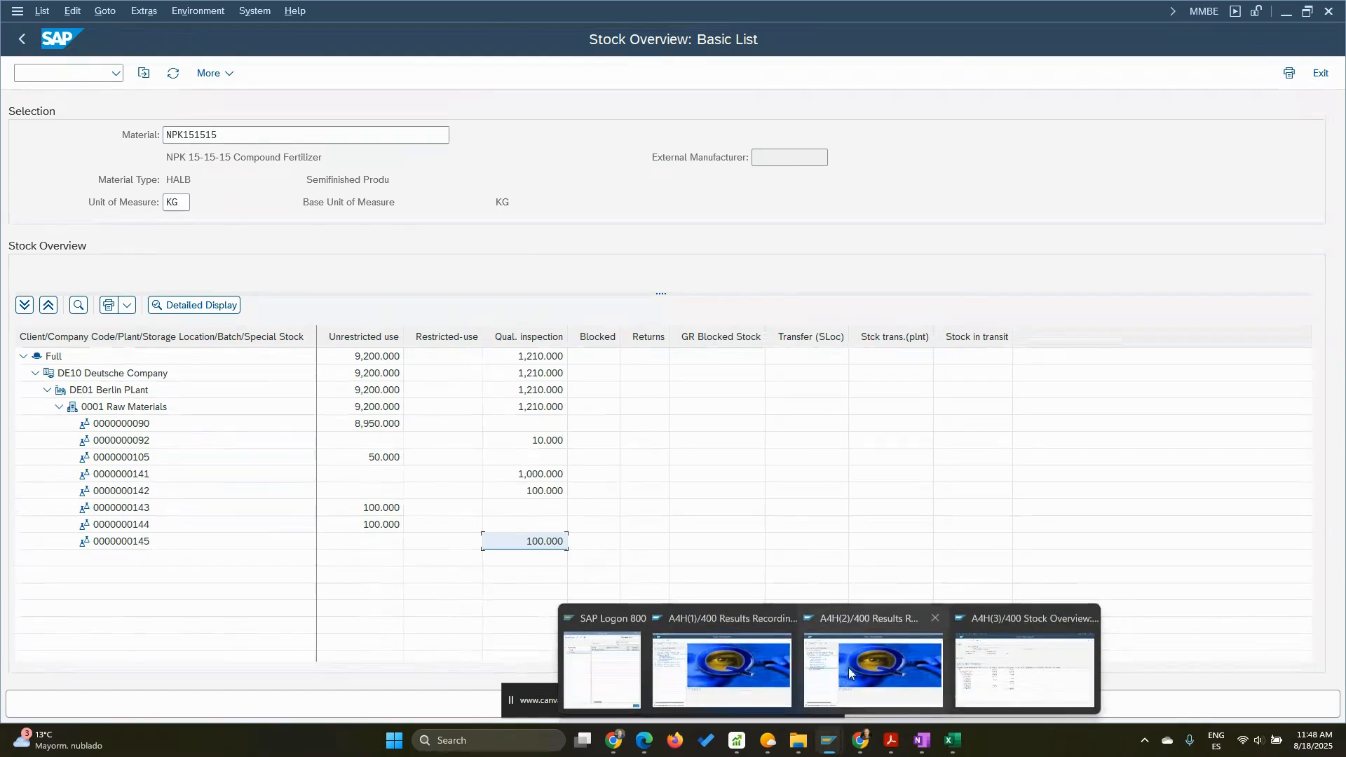
left_click(869, 670)
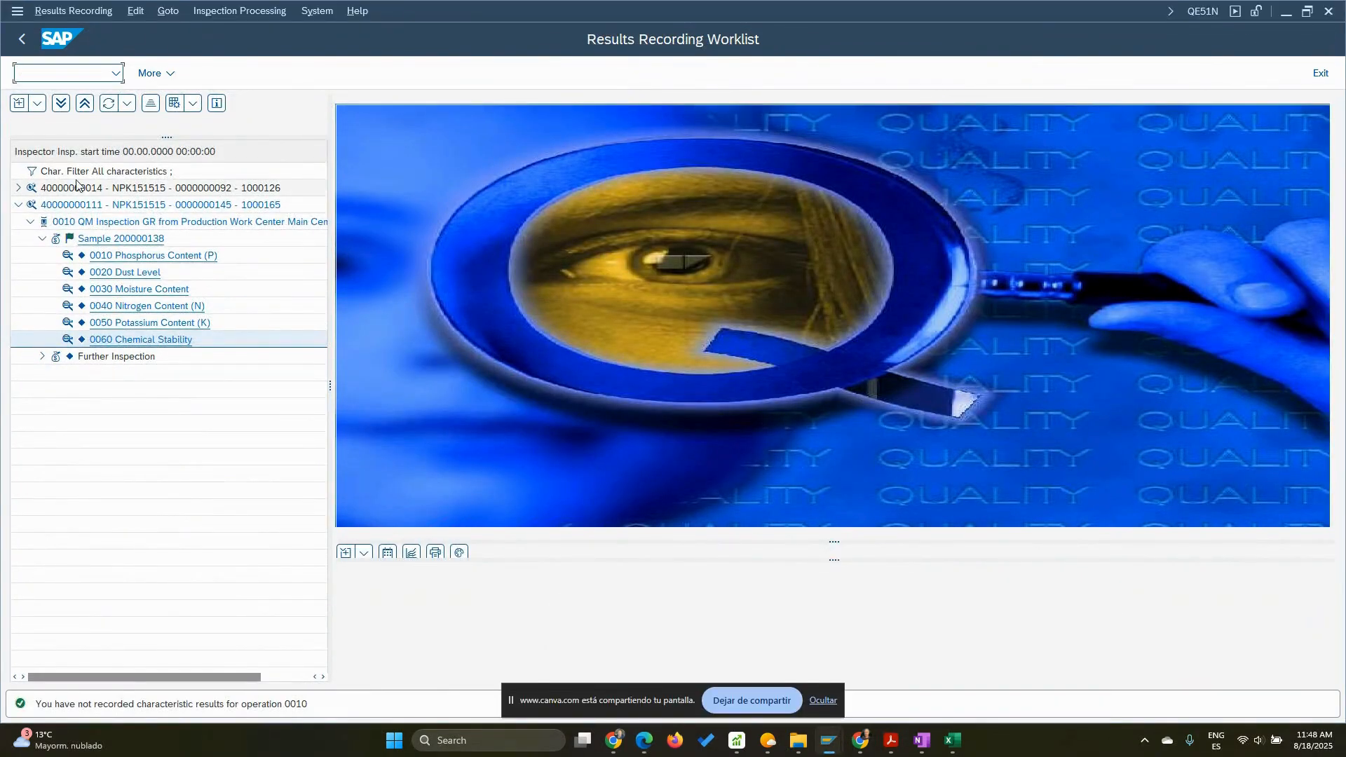
left_click(108, 104)
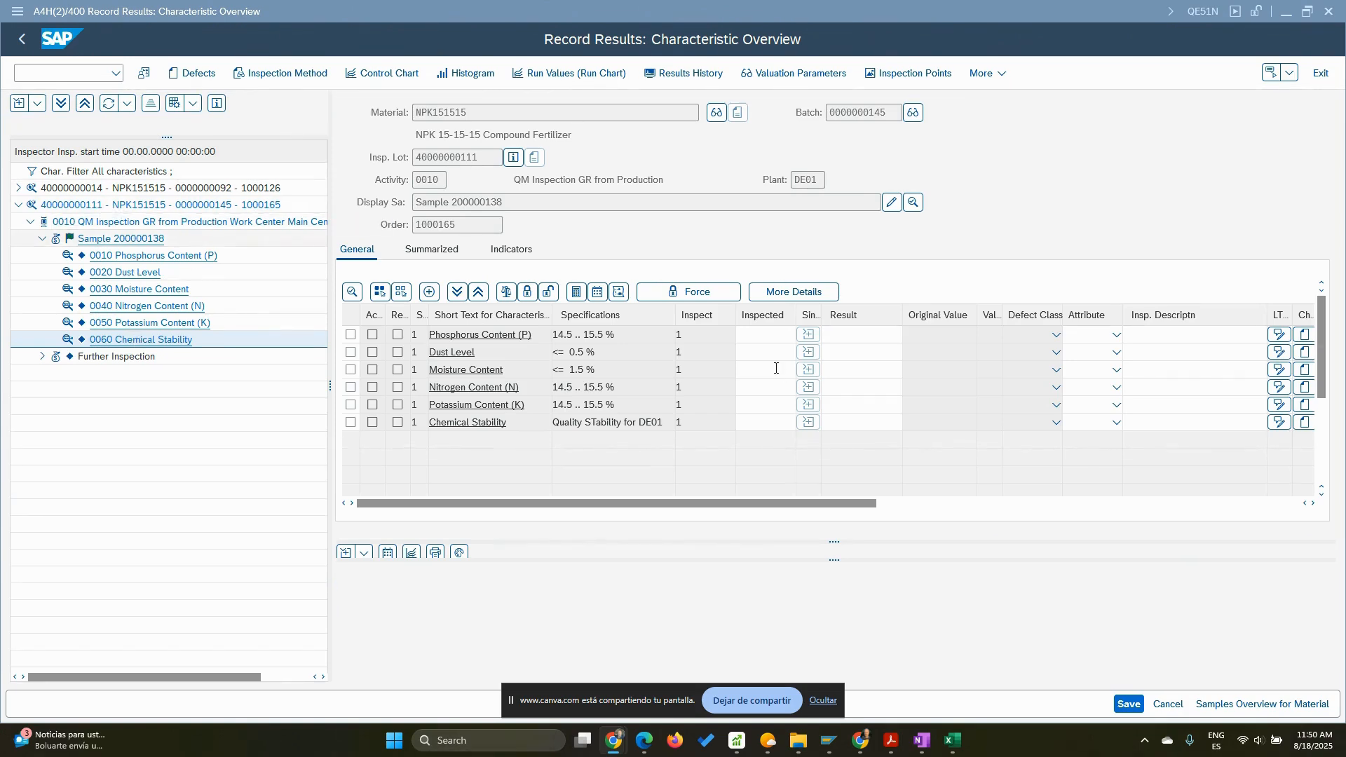
left_click(856, 337)
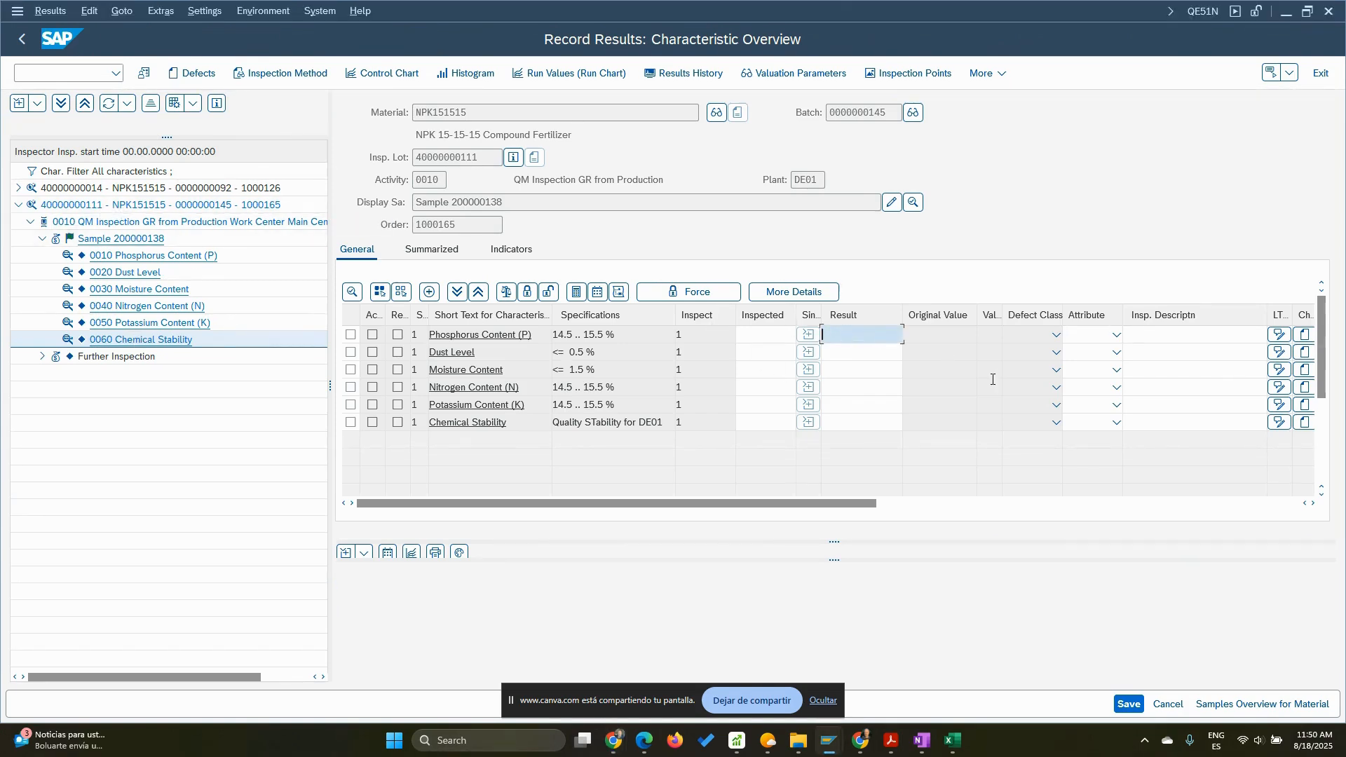
type("1")
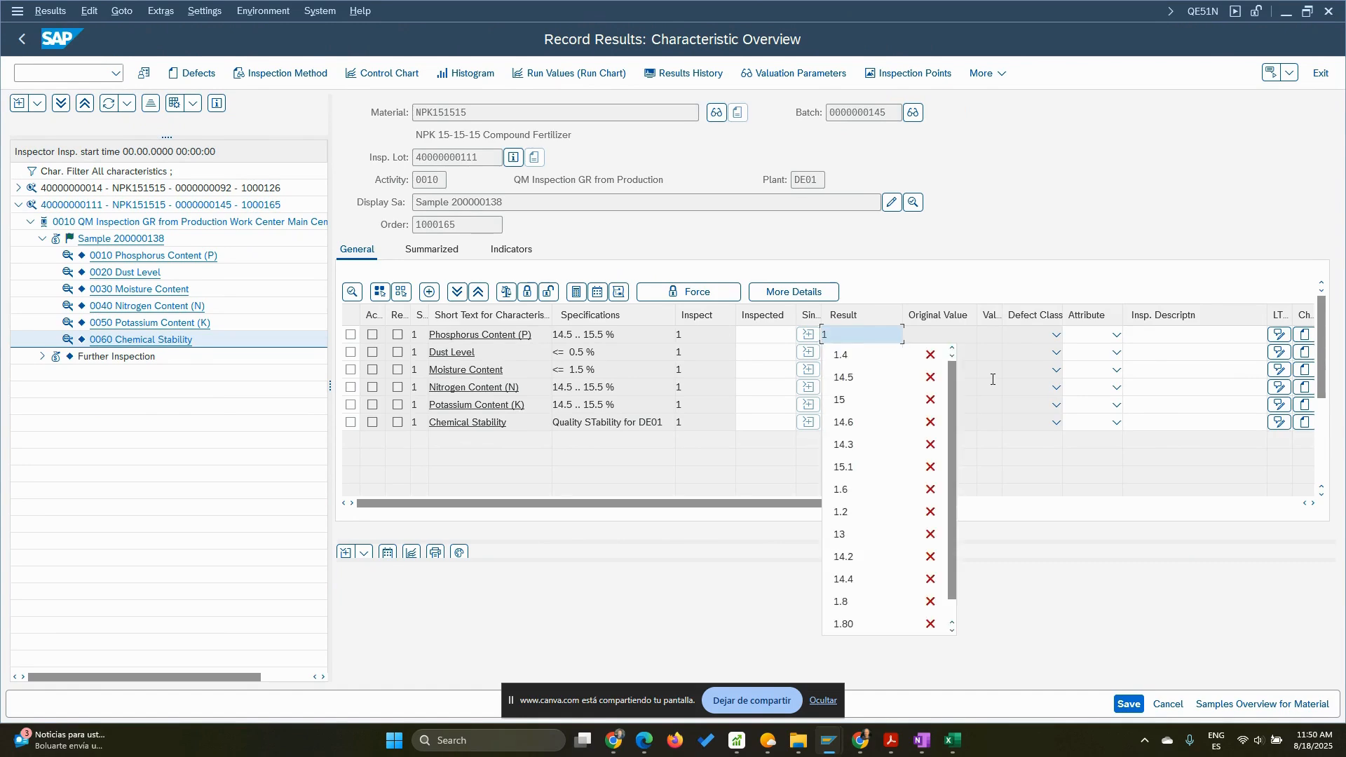
type("4.")
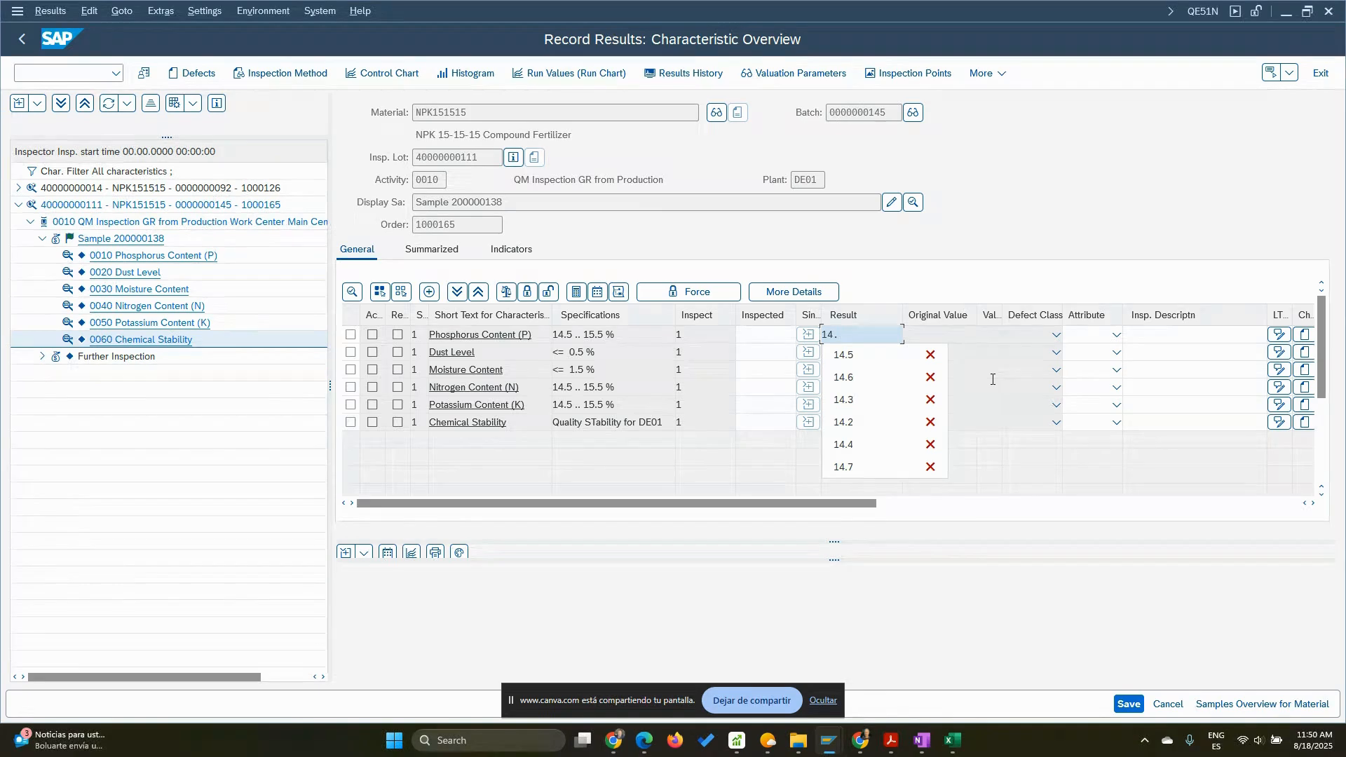
type("6")
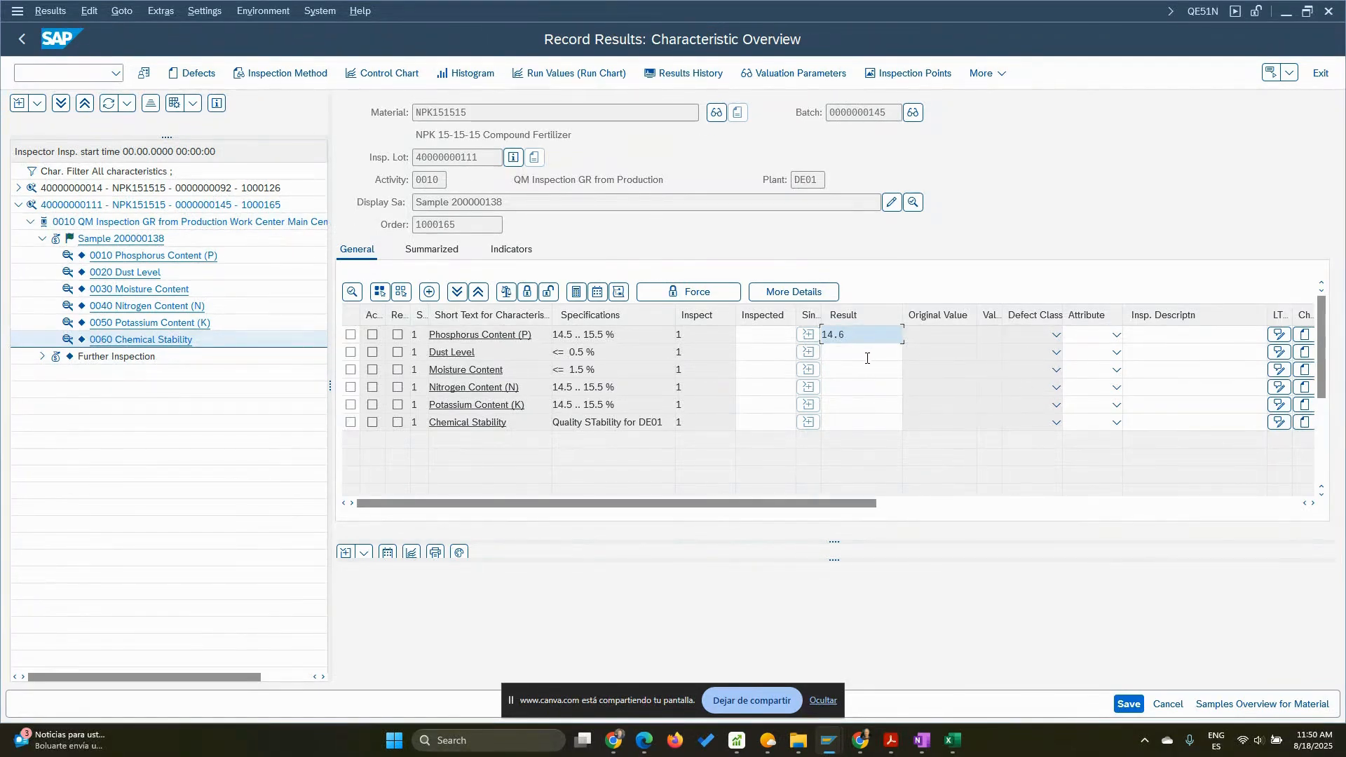
left_click(867, 358)
type("1.3")
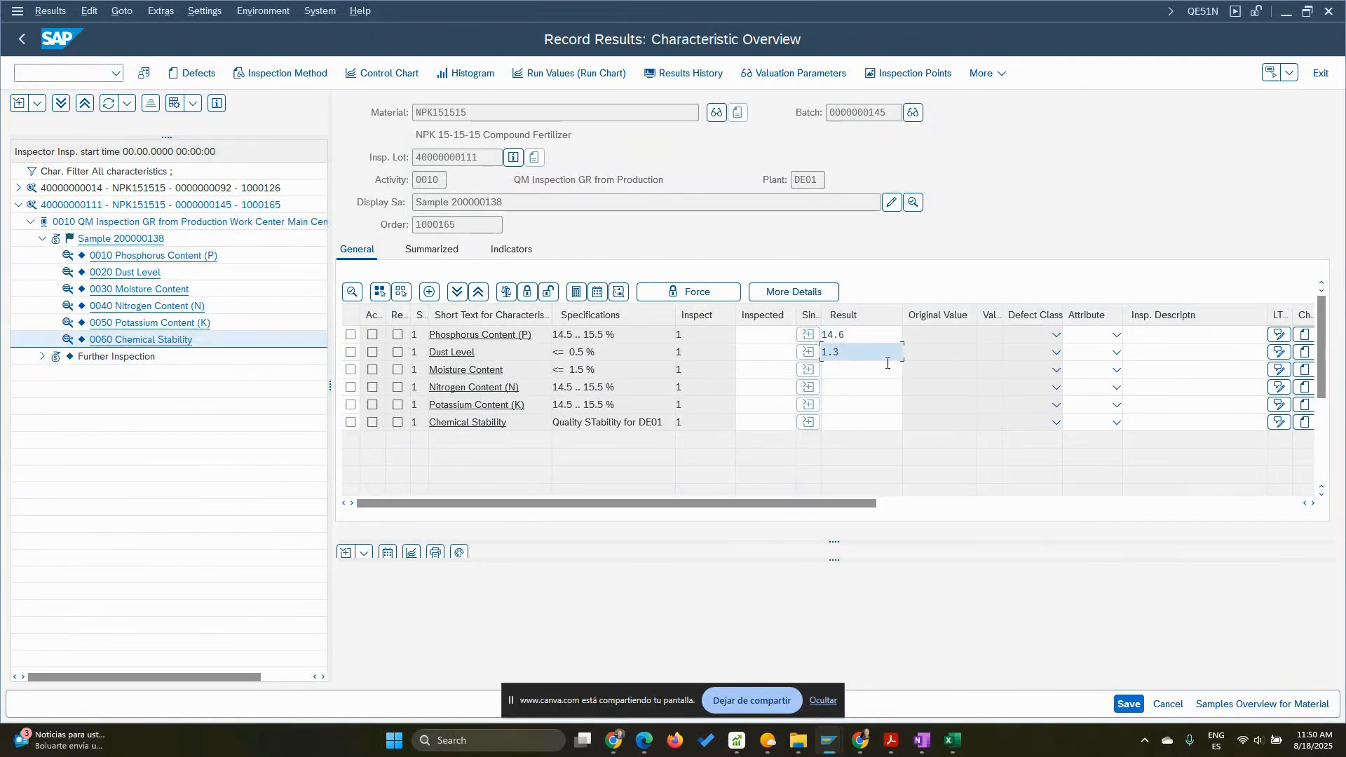
Record the results 1.3 for Moisture Content, 15.1 for Nitrogen Content and 15.4 for Potassium Content
left_click(854, 370)
type("1,")
key("BackSpace")
type(".")
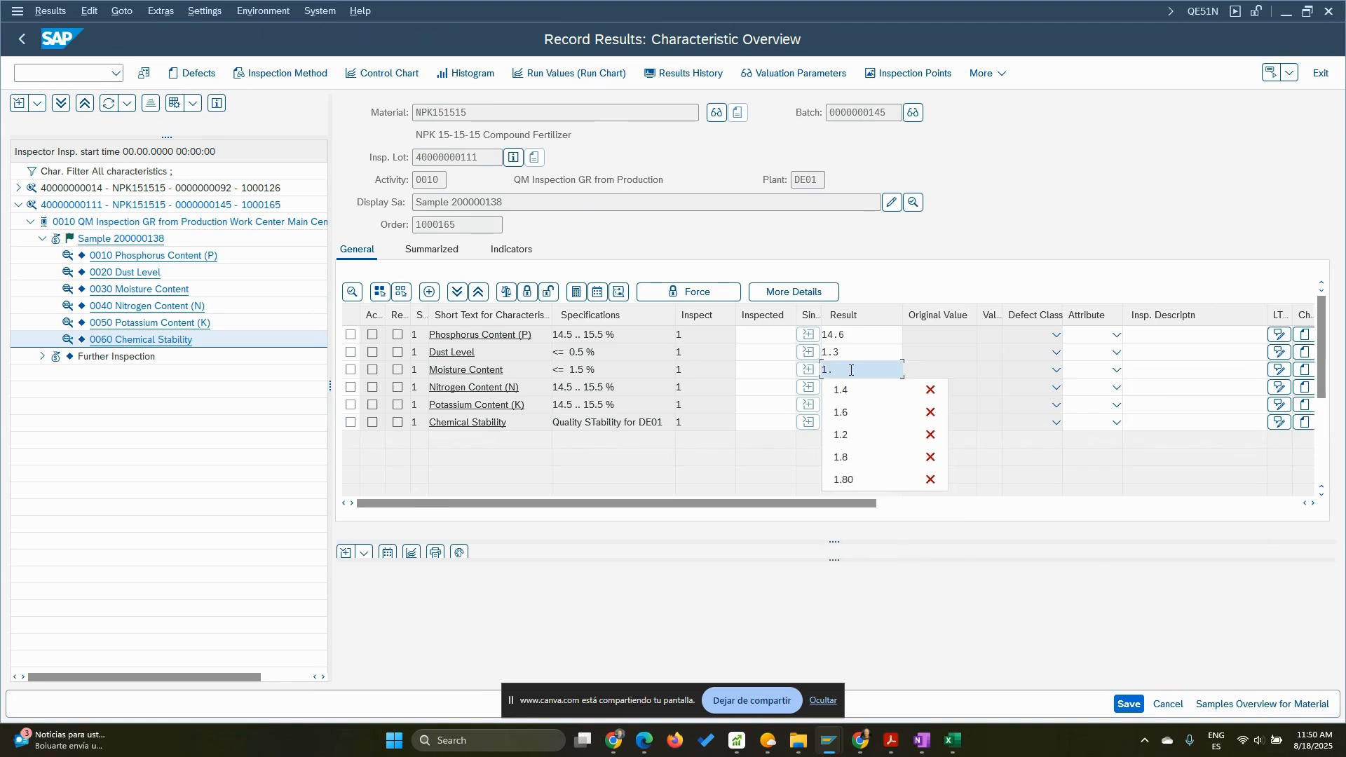
type("3")
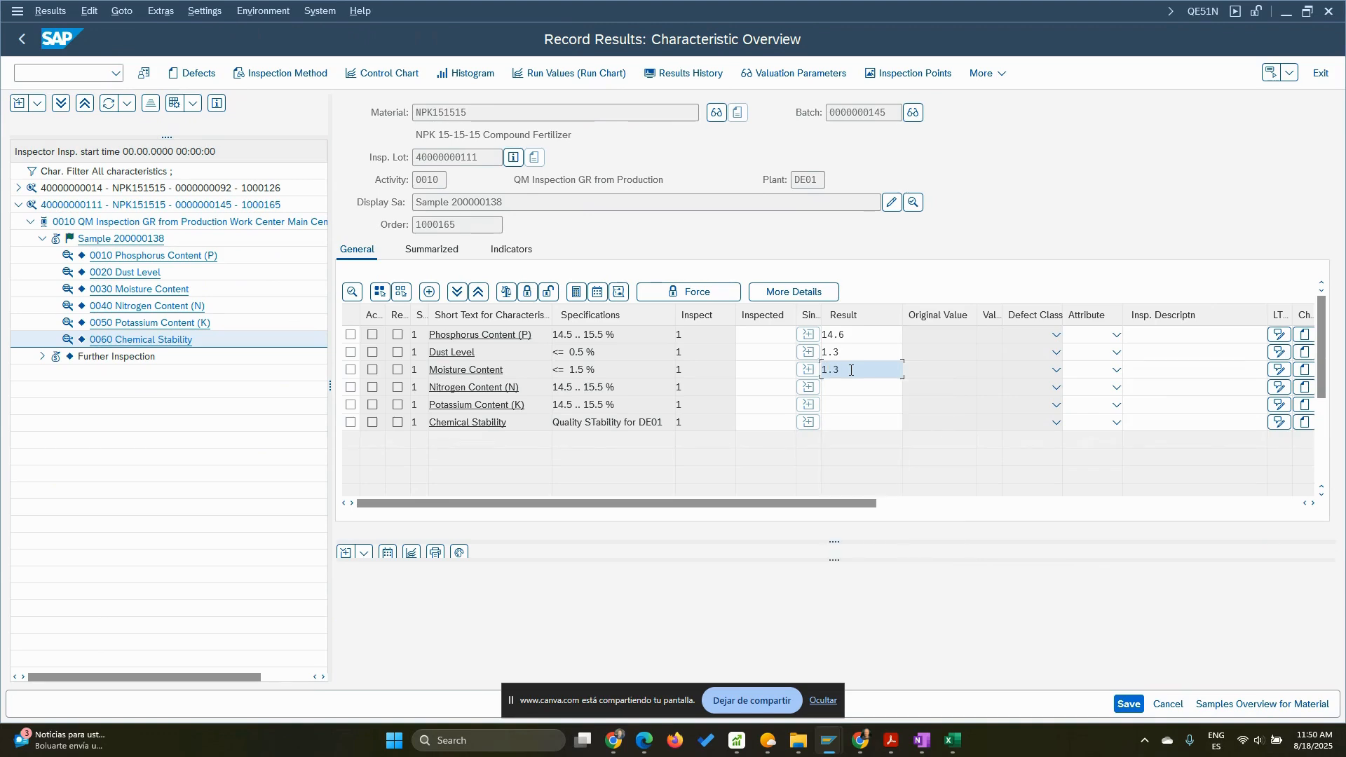
left_click(854, 389)
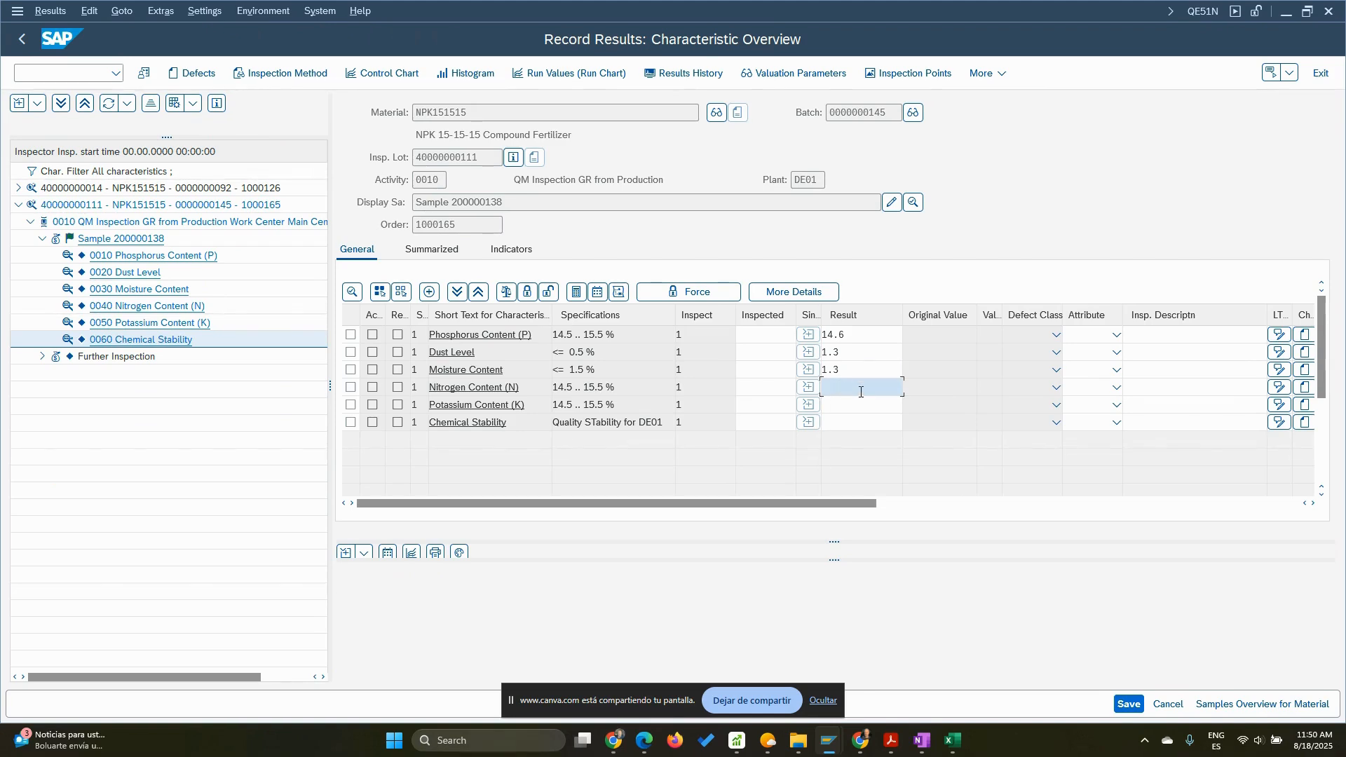
type("15.1")
left_click(850, 406)
type("15.4")
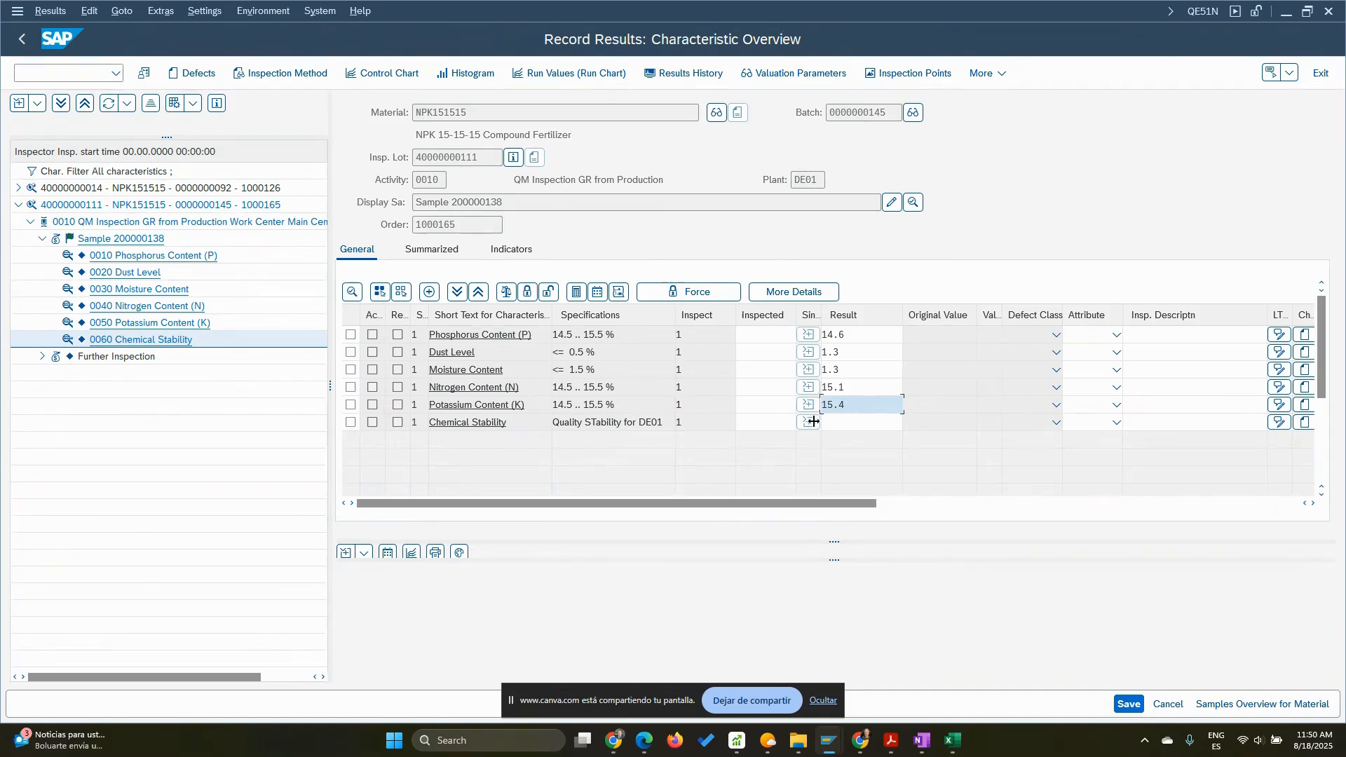
Set the Chemical Stability result to code A, No Degradation, and validate the entered results
left_click(876, 426)
left_click(907, 422)
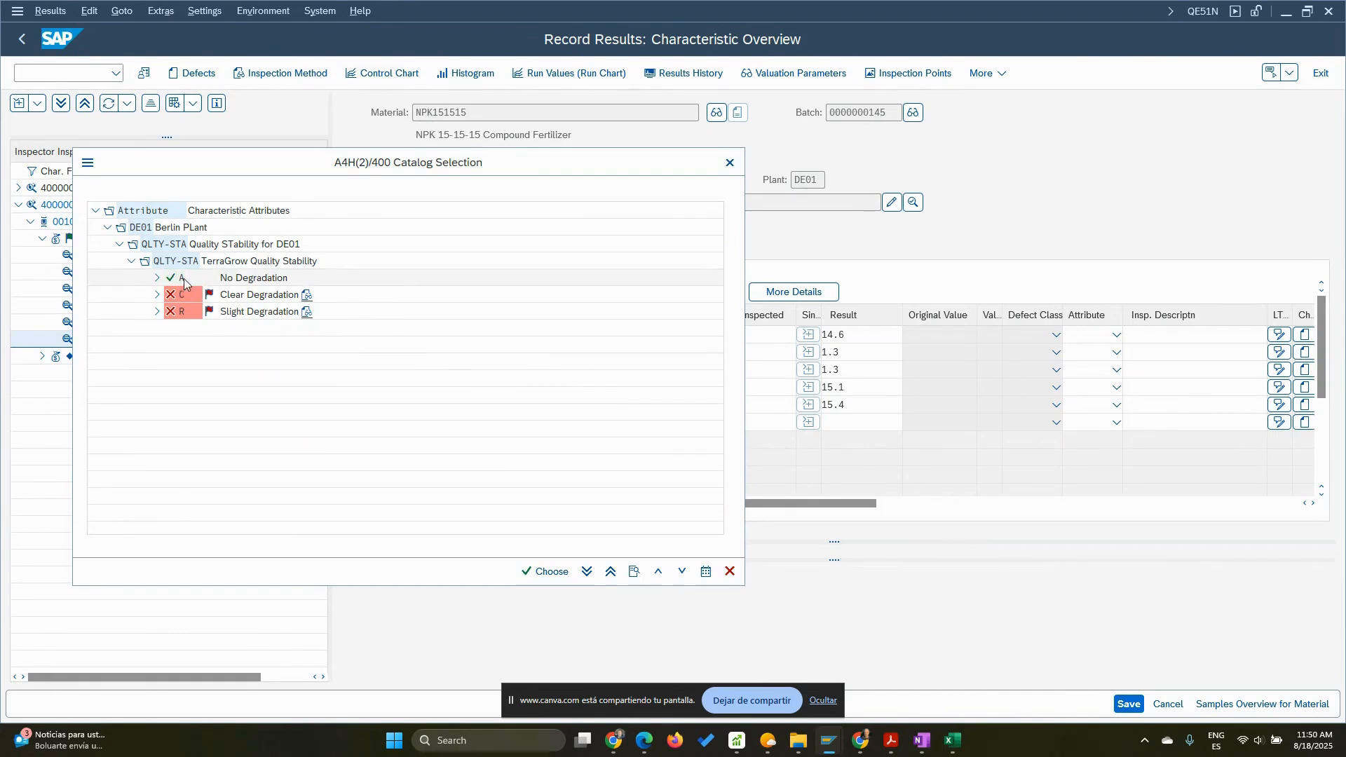
double_click(190, 279)
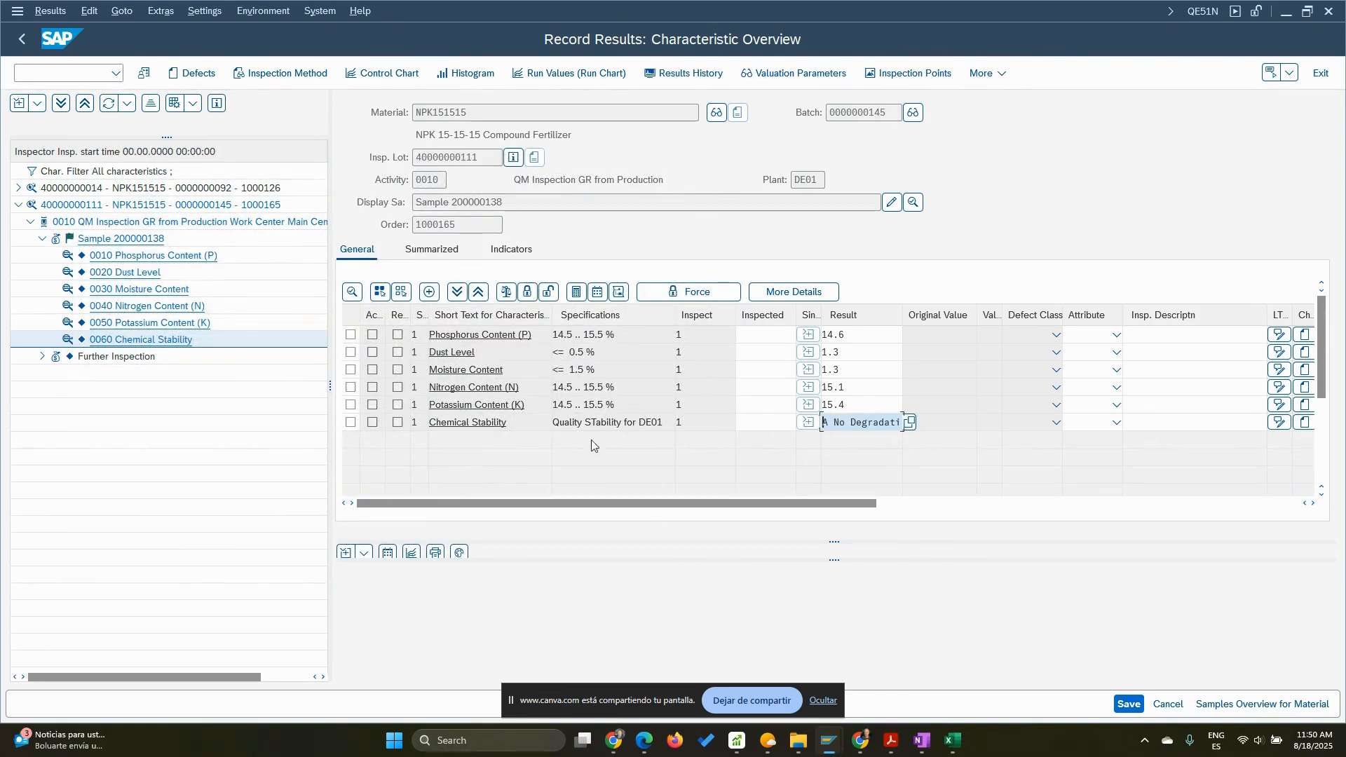
key("Return")
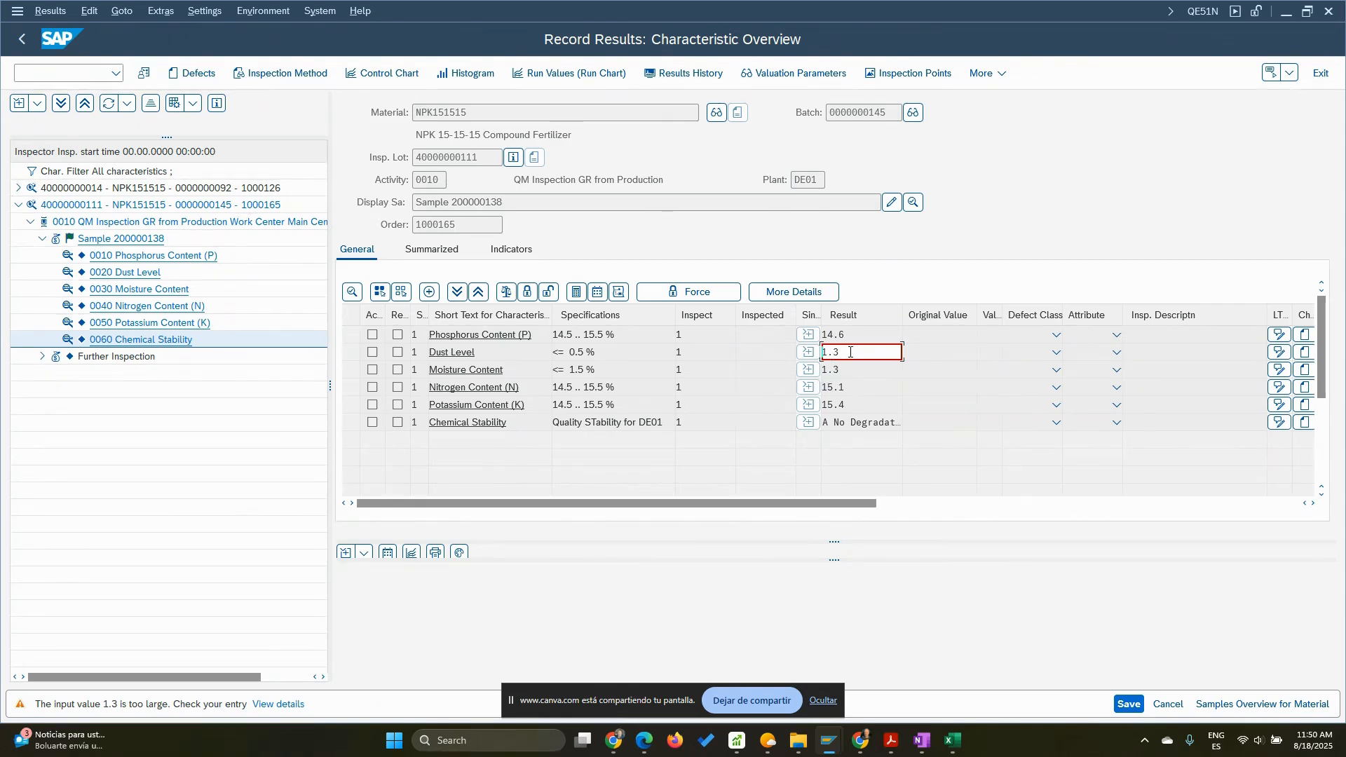
Set the Dust Level result to 0.4 and save the inspection results for the operation
left_click_drag(849, 350, 815, 351)
type("0.4")
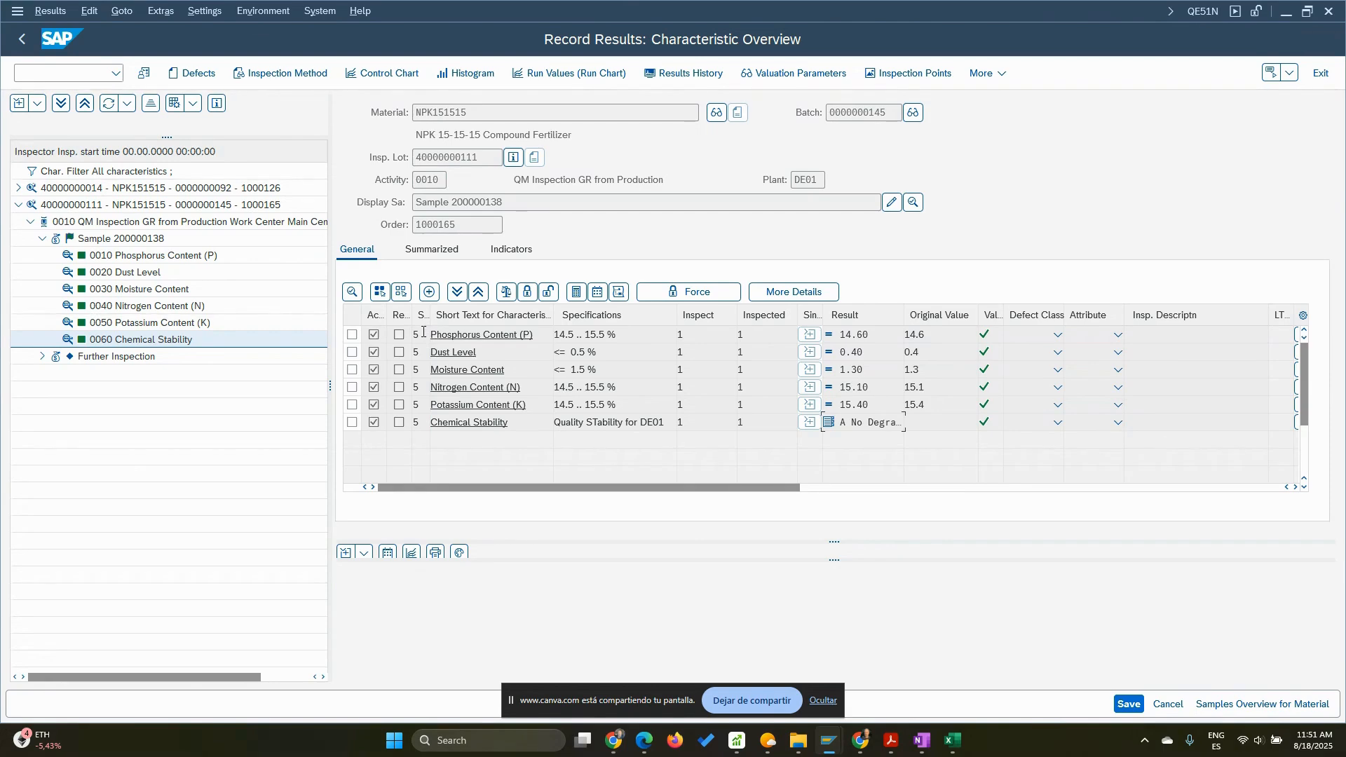
left_click(1129, 703)
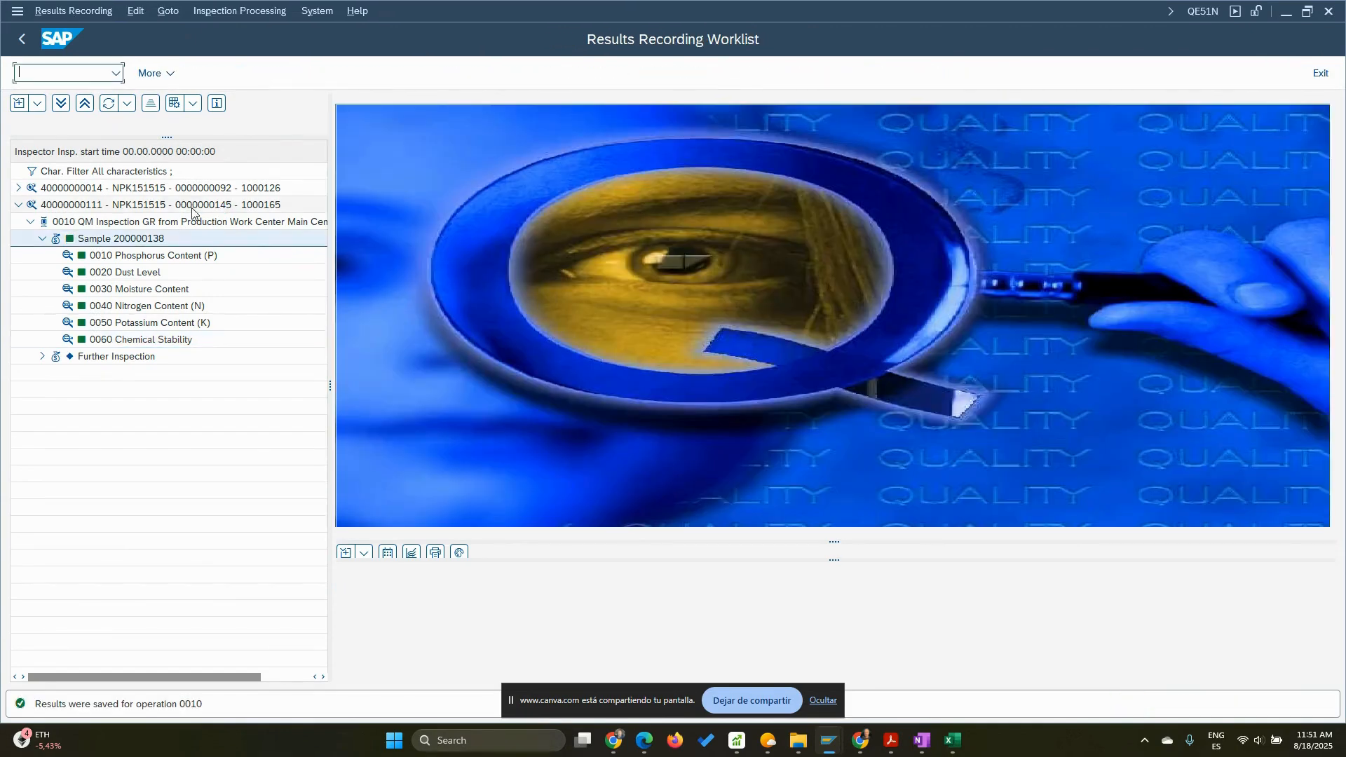
double_click(89, 206)
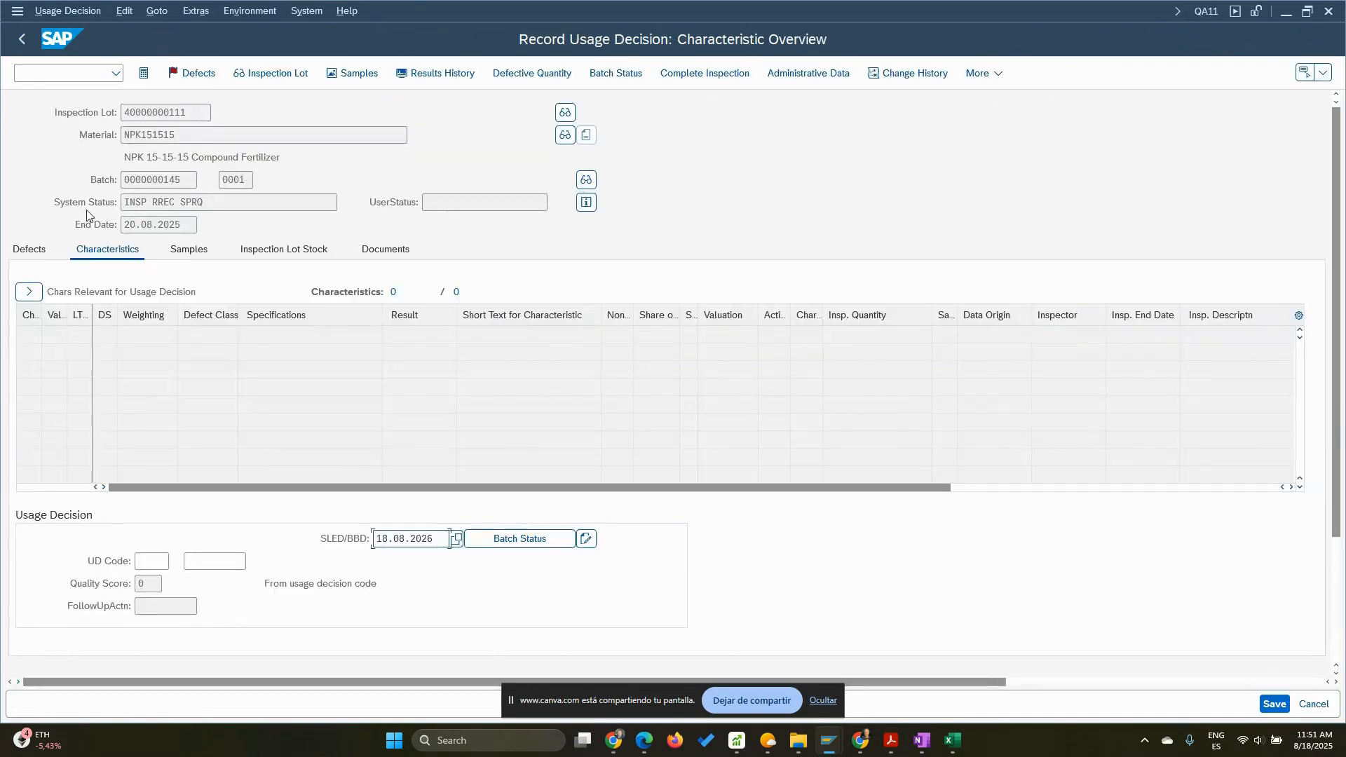
left_click(156, 557)
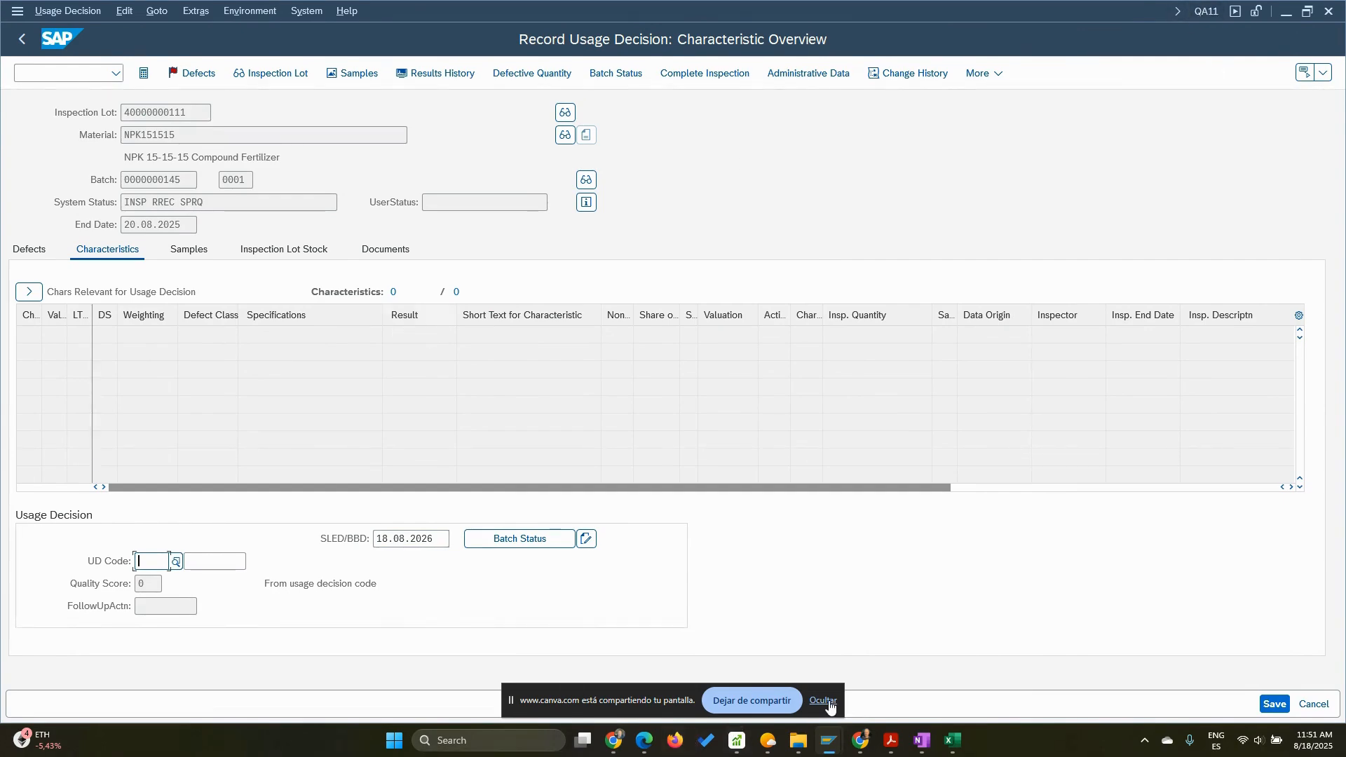
left_click(827, 701)
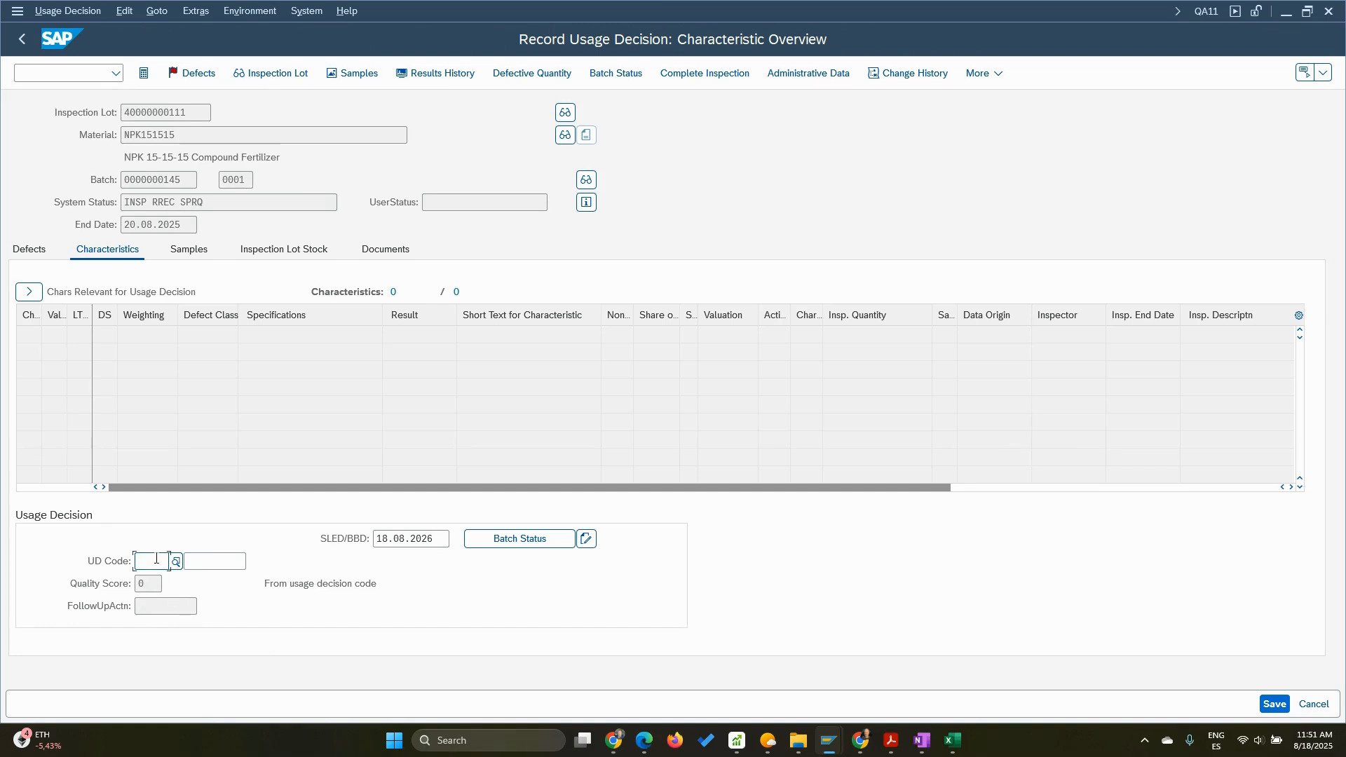
left_click(174, 563)
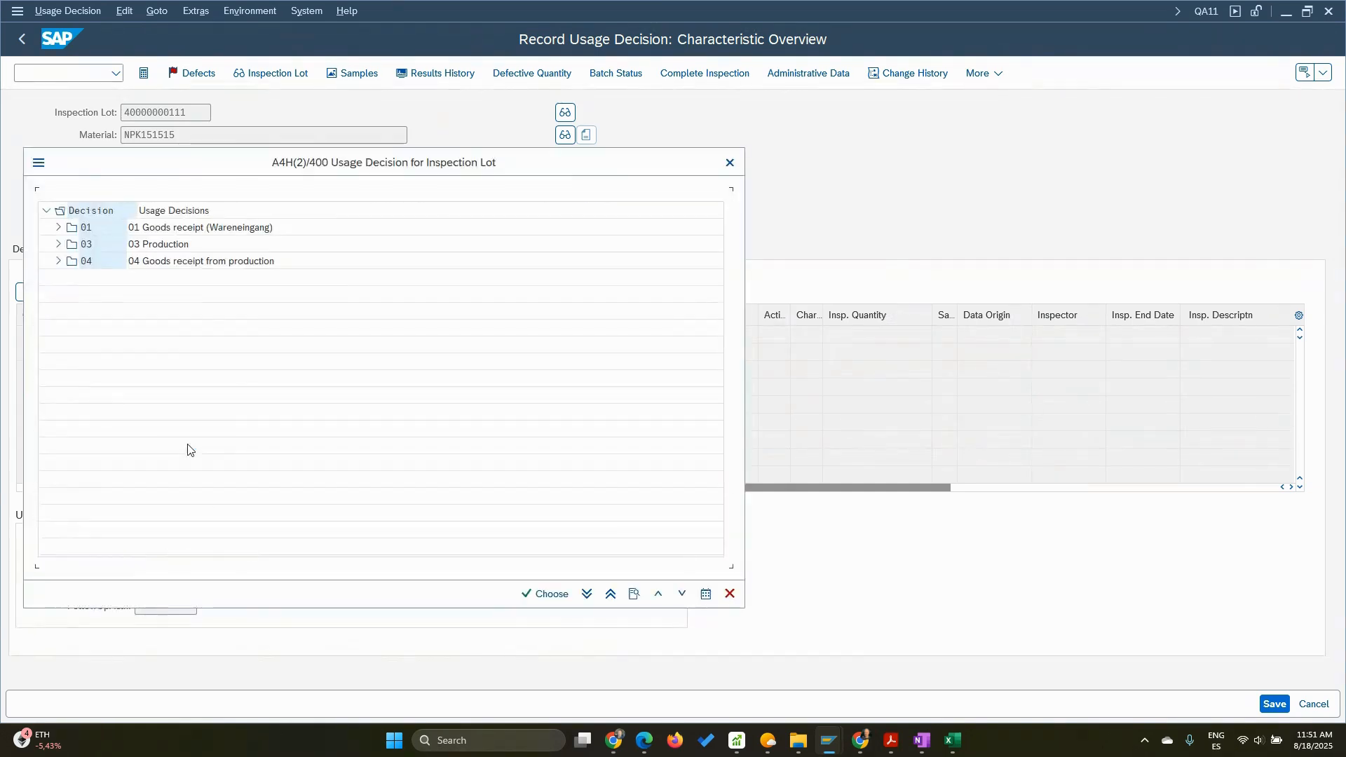
left_click(58, 261)
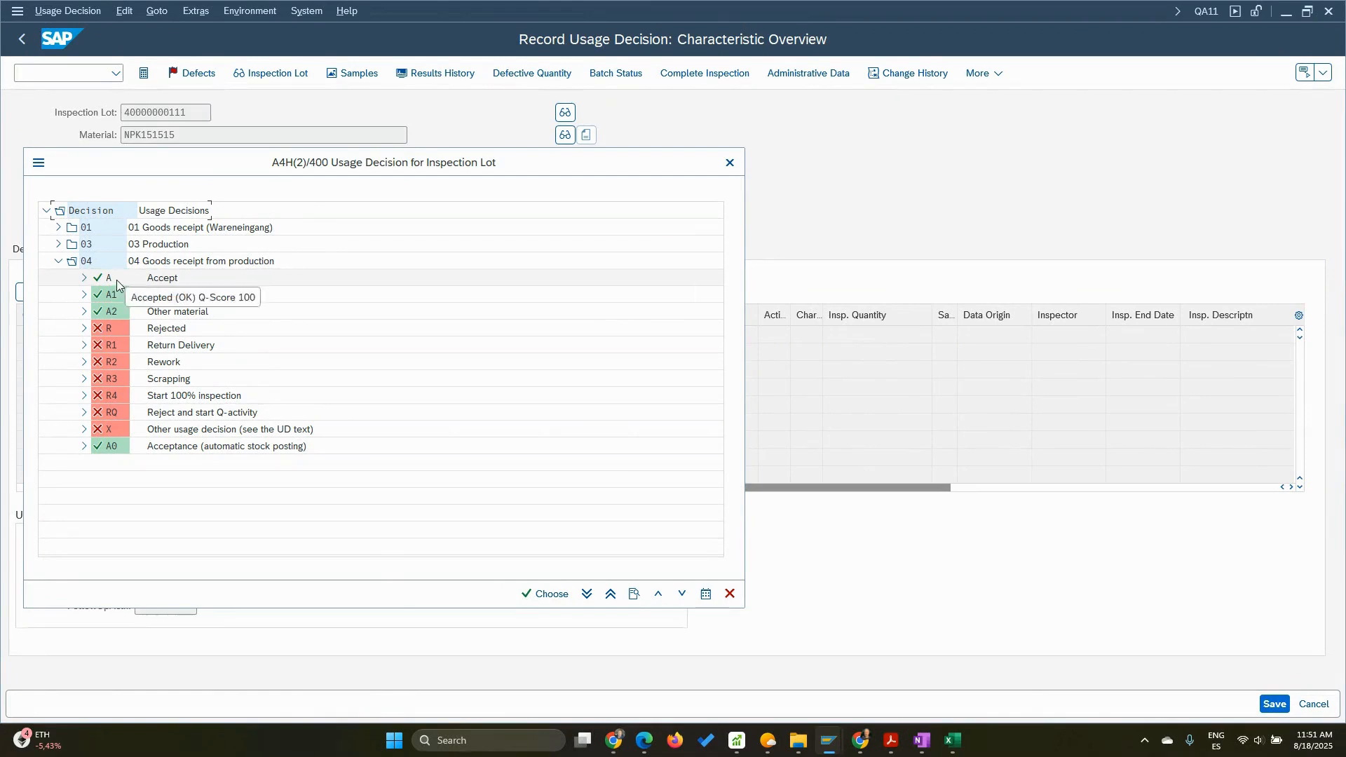
double_click(108, 278)
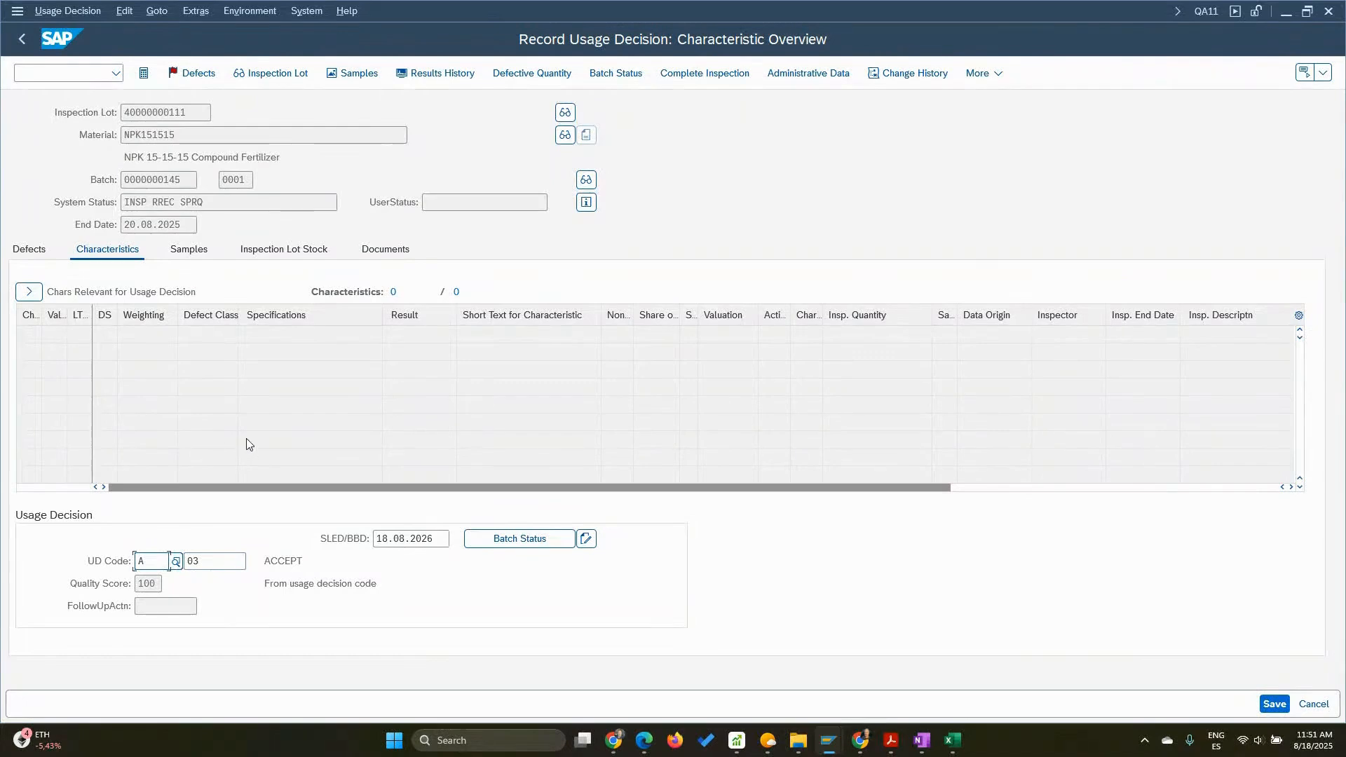
left_click(220, 563)
key("Return")
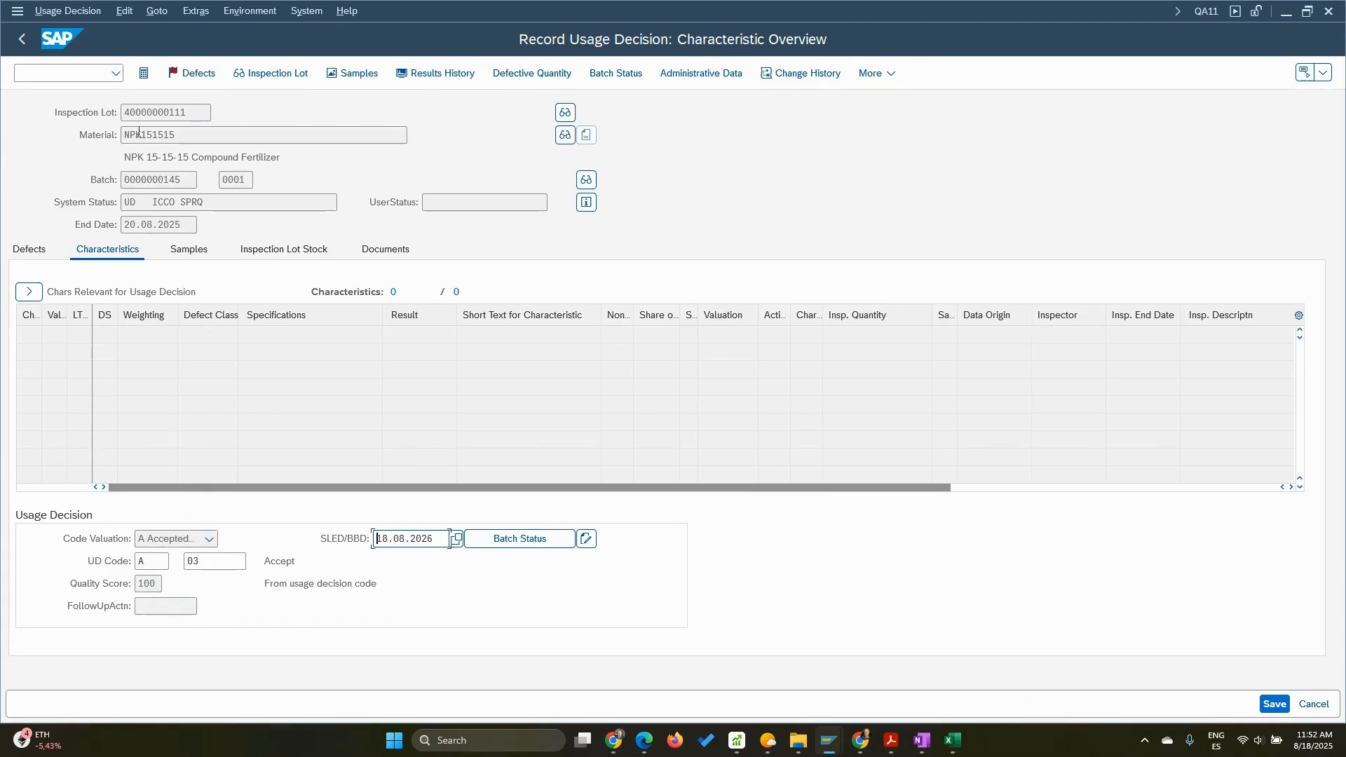
In the inspection lot stock, enter 100 KG for posting to unrestricted use in storage location 0001
left_click(126, 112)
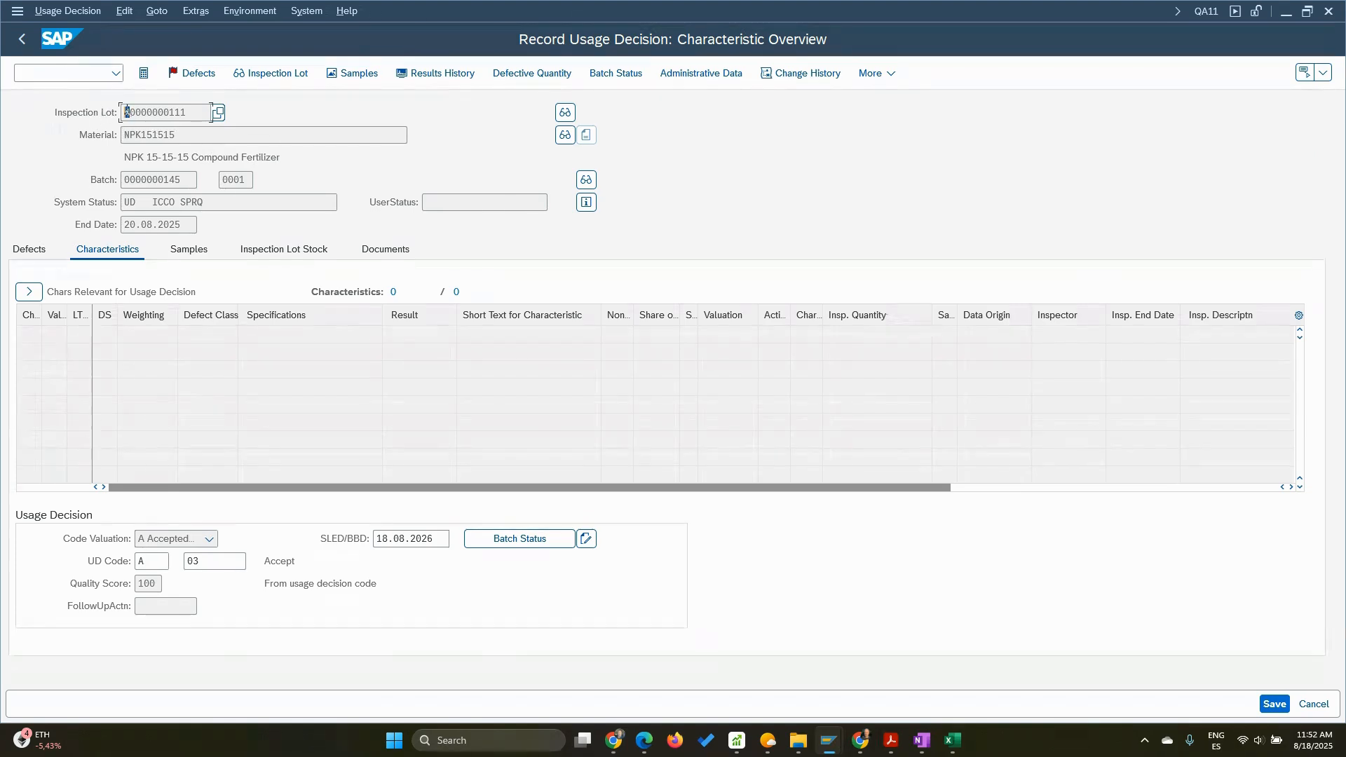
left_click_drag(126, 113, 130, 115)
left_click(273, 253)
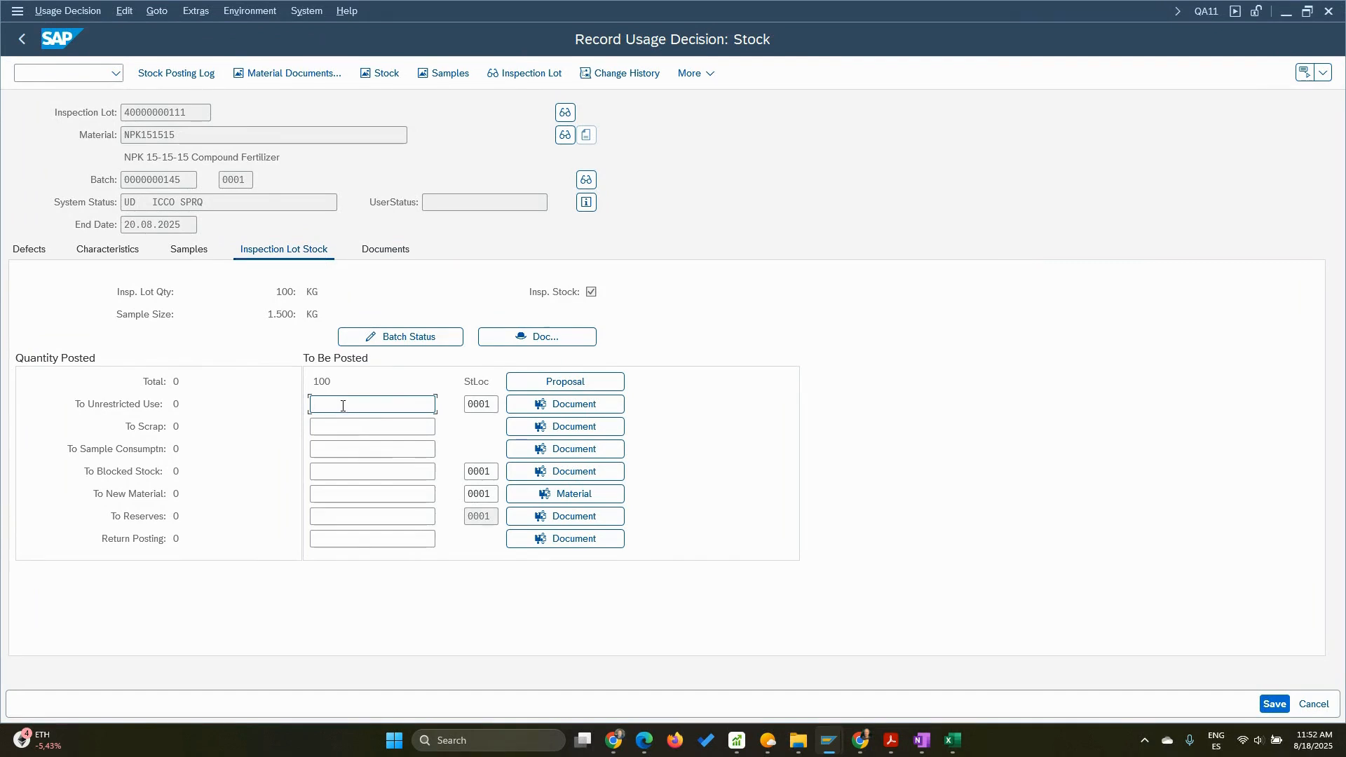
type("100")
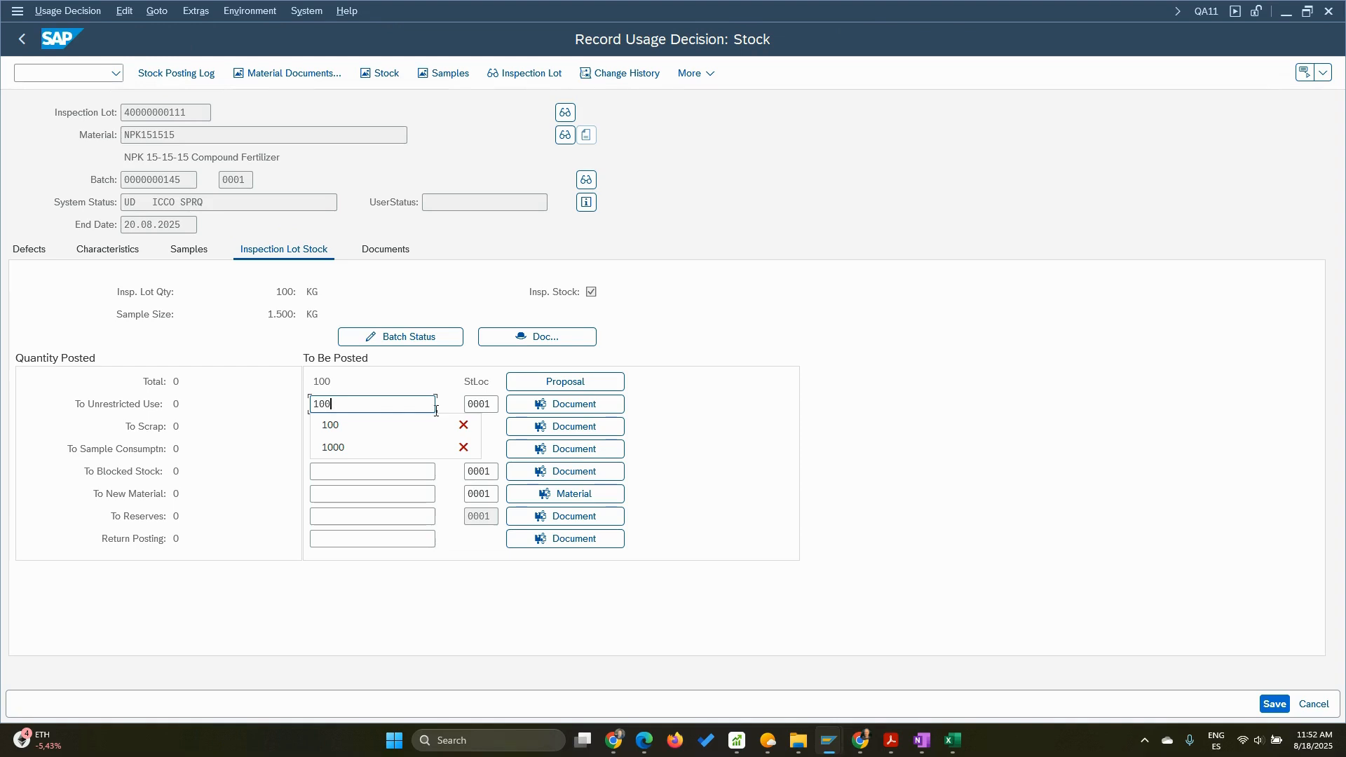
key("Return")
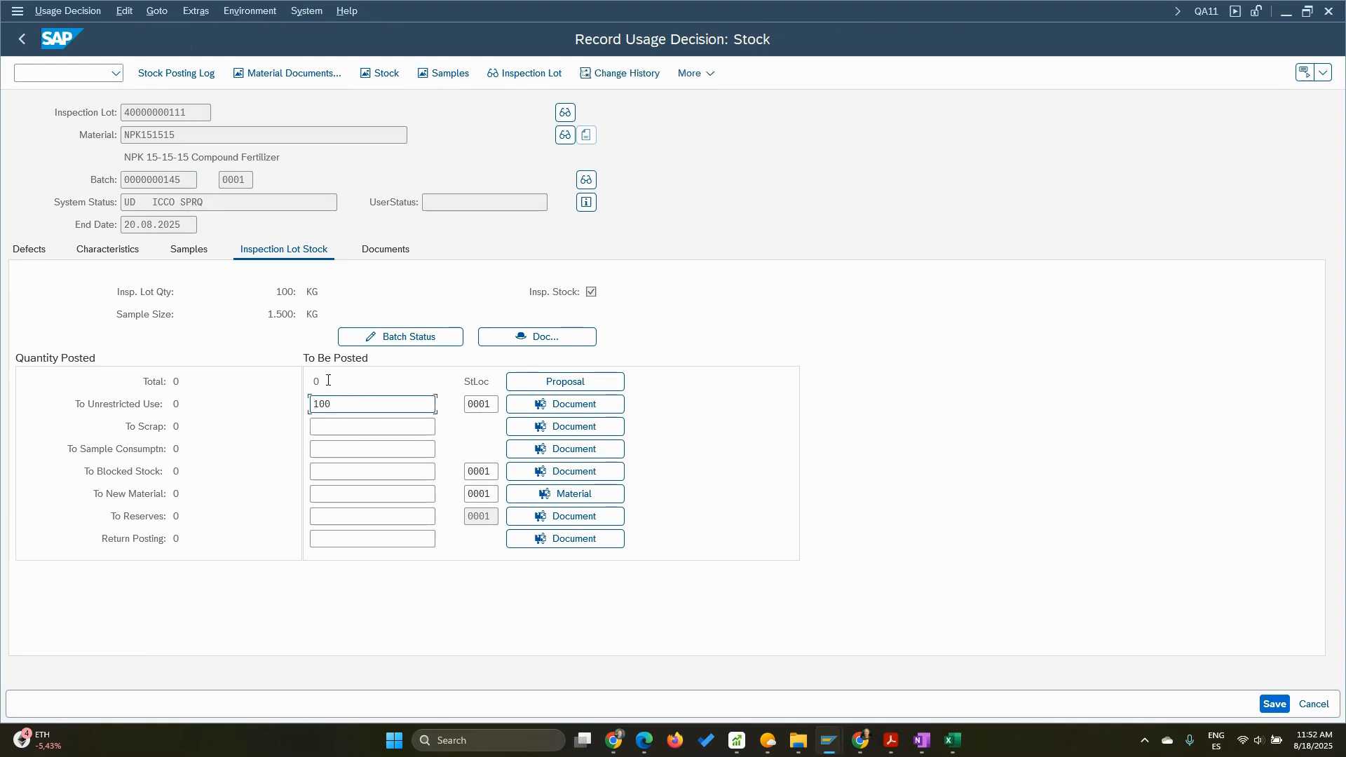
left_click_drag(337, 406, 238, 400)
left_click(103, 252)
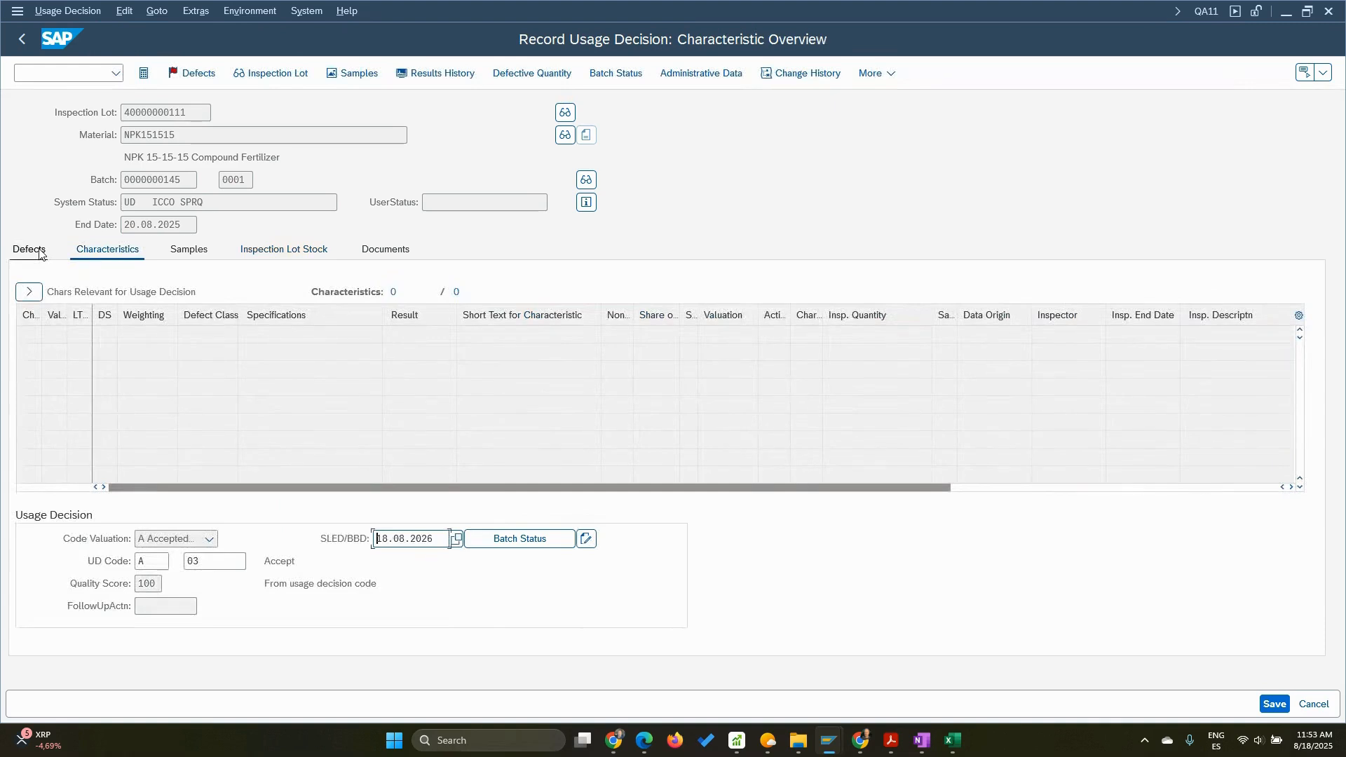
left_click(535, 540)
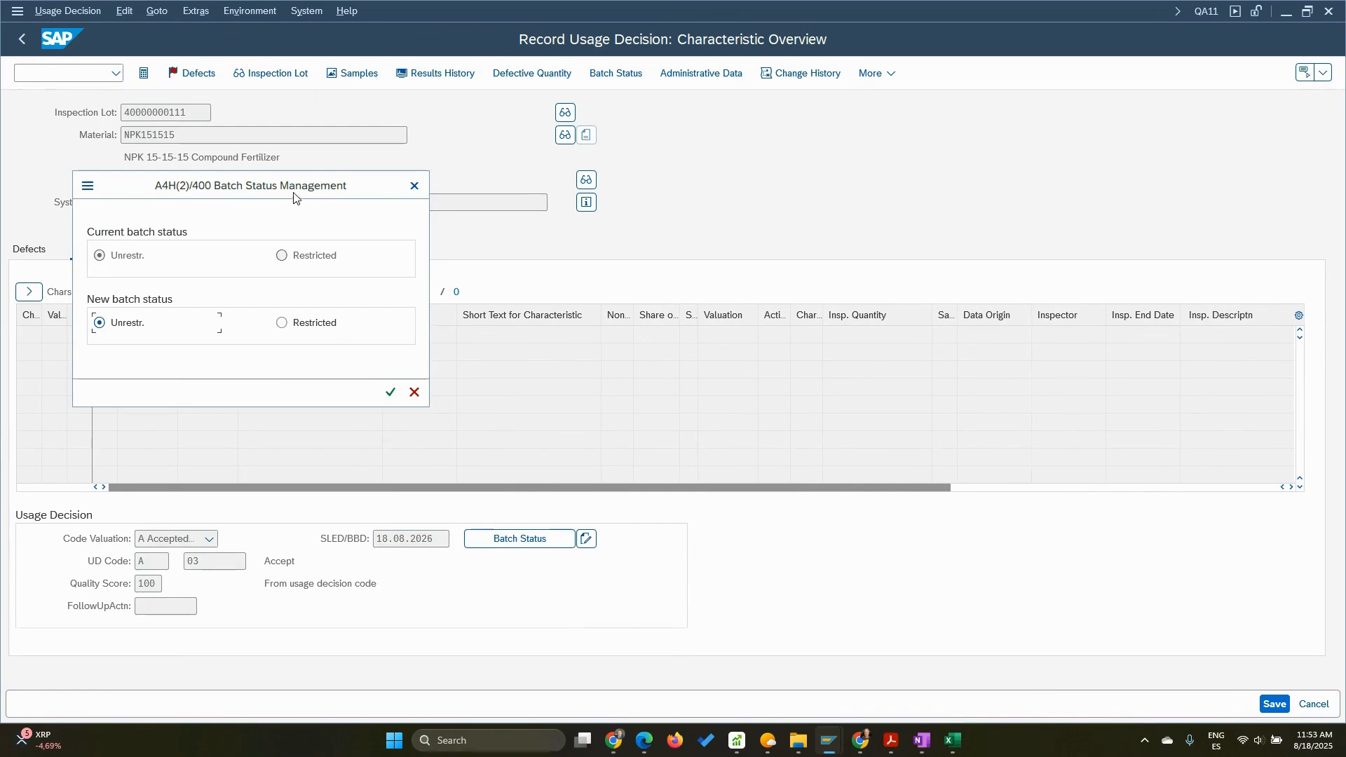
left_click_drag(294, 192, 843, 246)
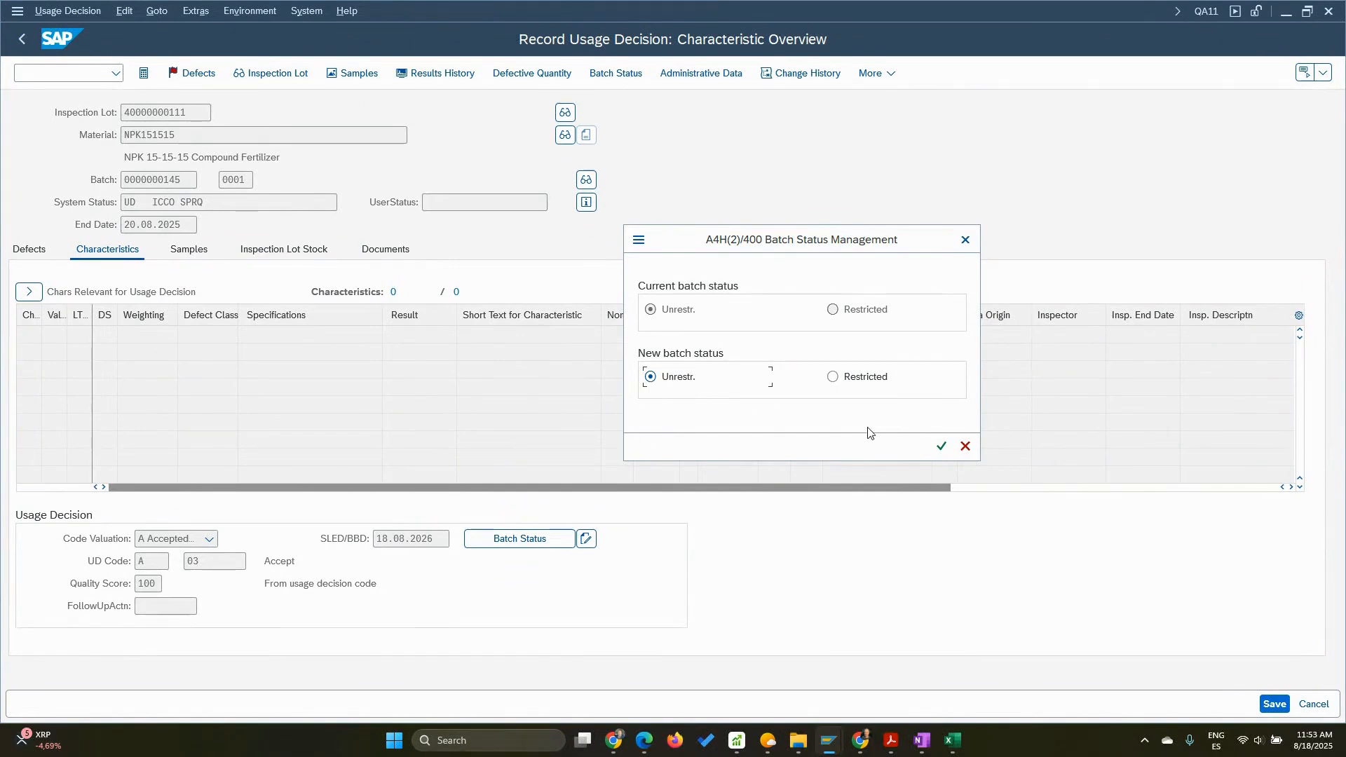
left_click(941, 444)
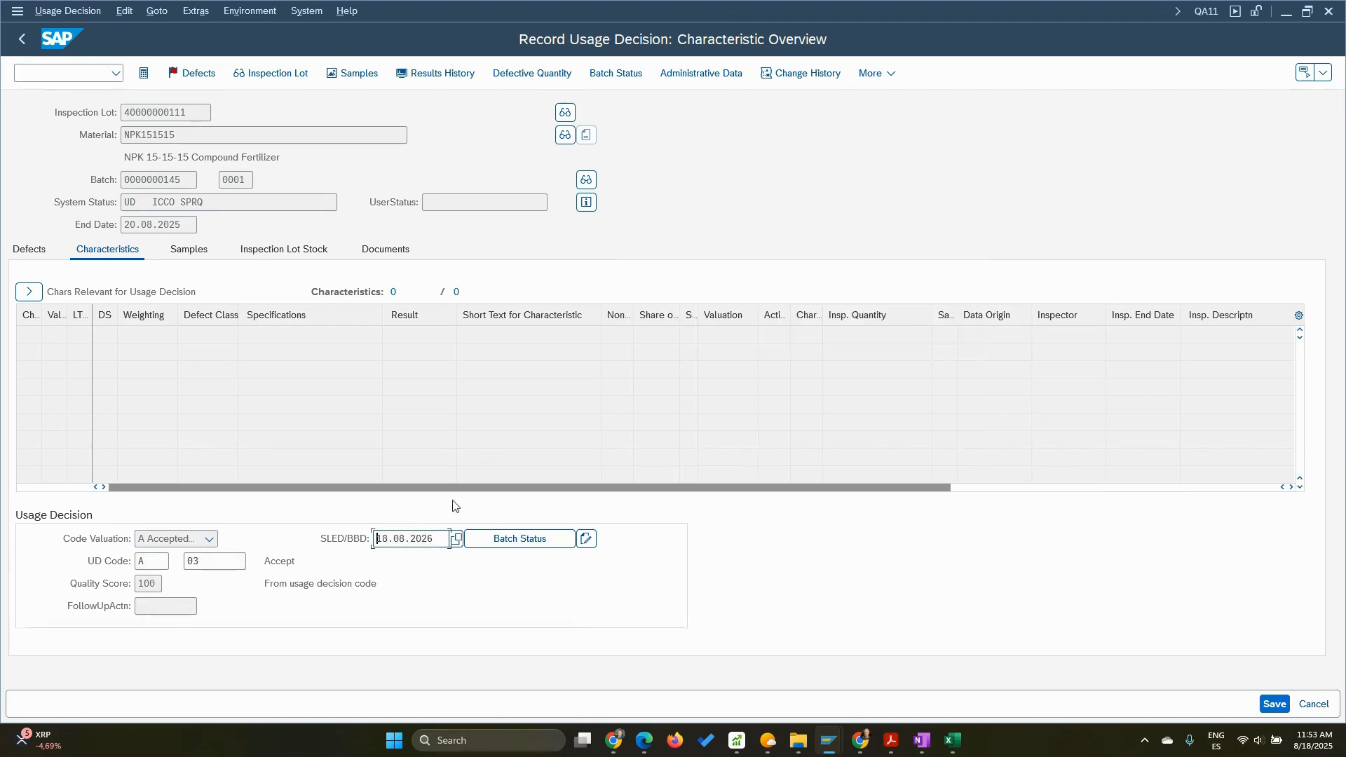
left_click(1273, 703)
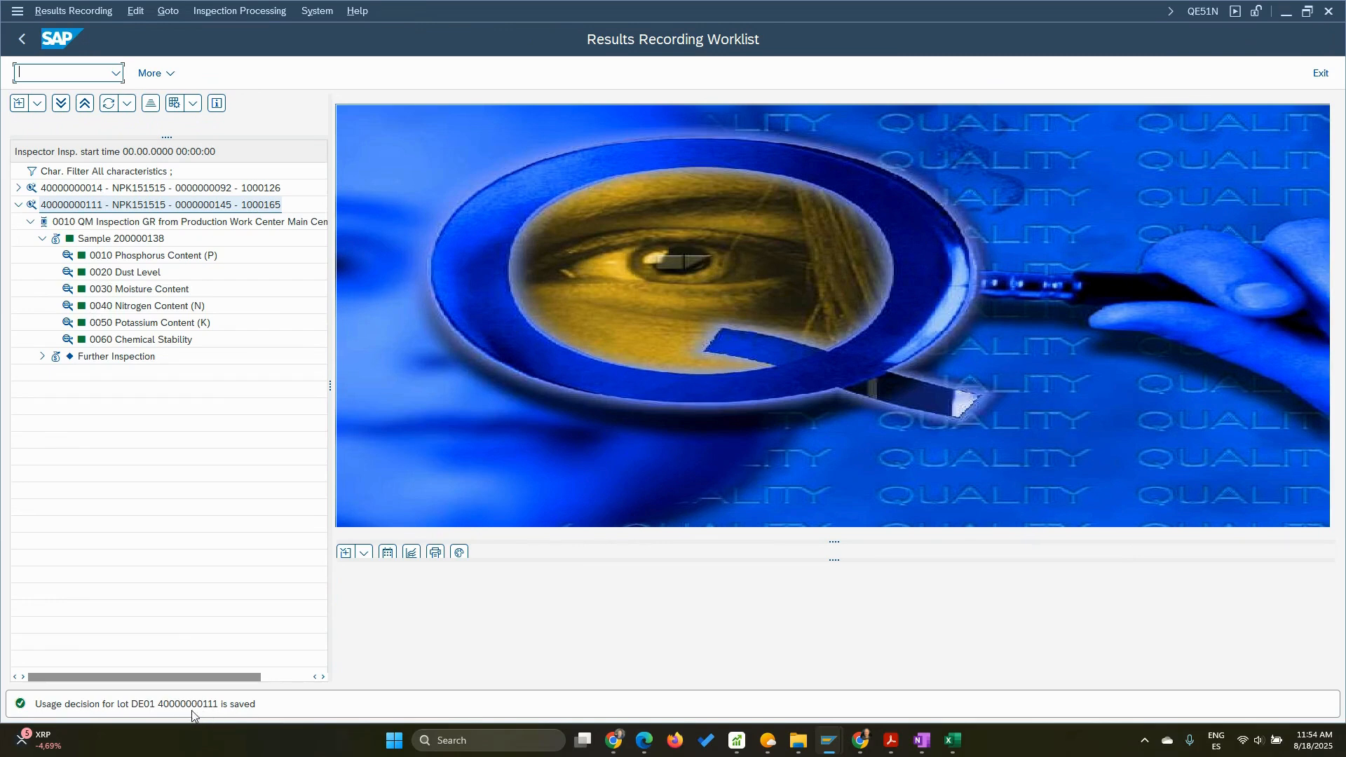
left_click(108, 104)
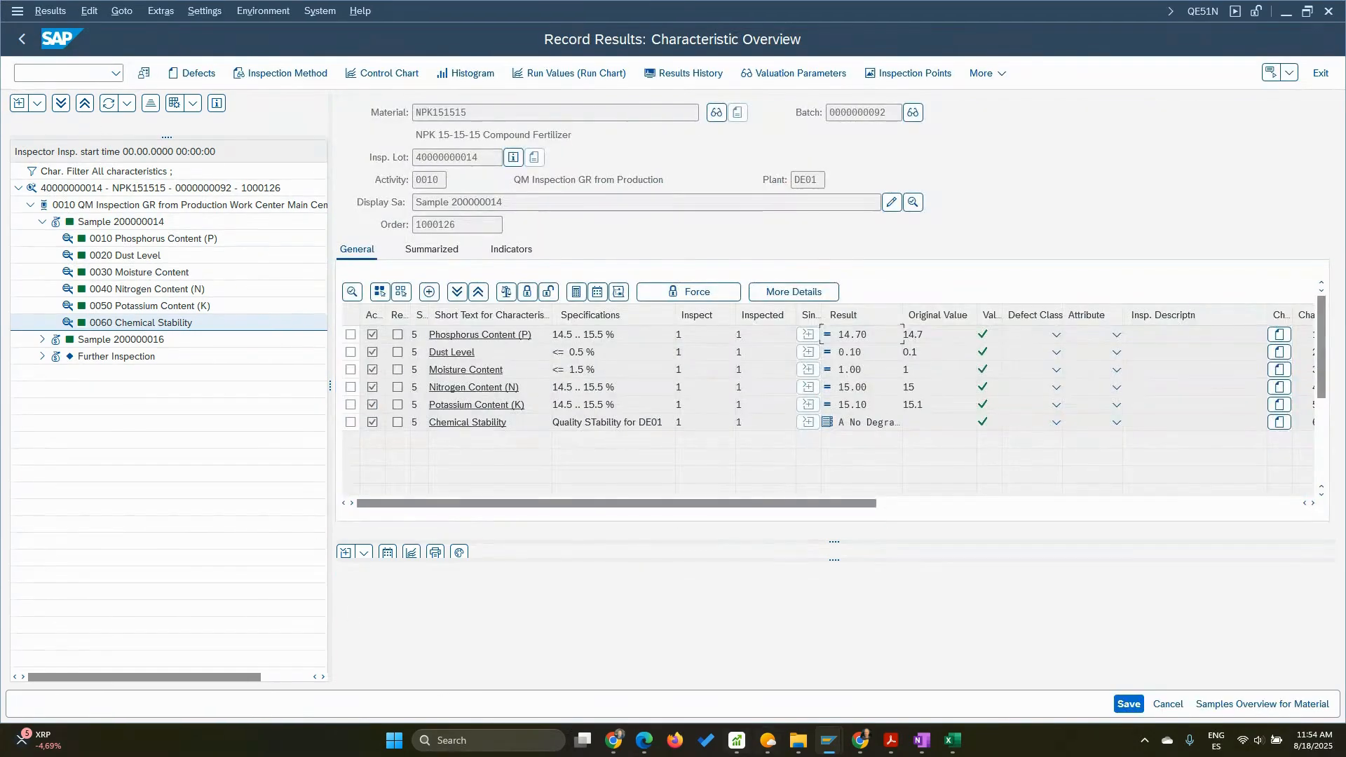
mouse_move(829, 740)
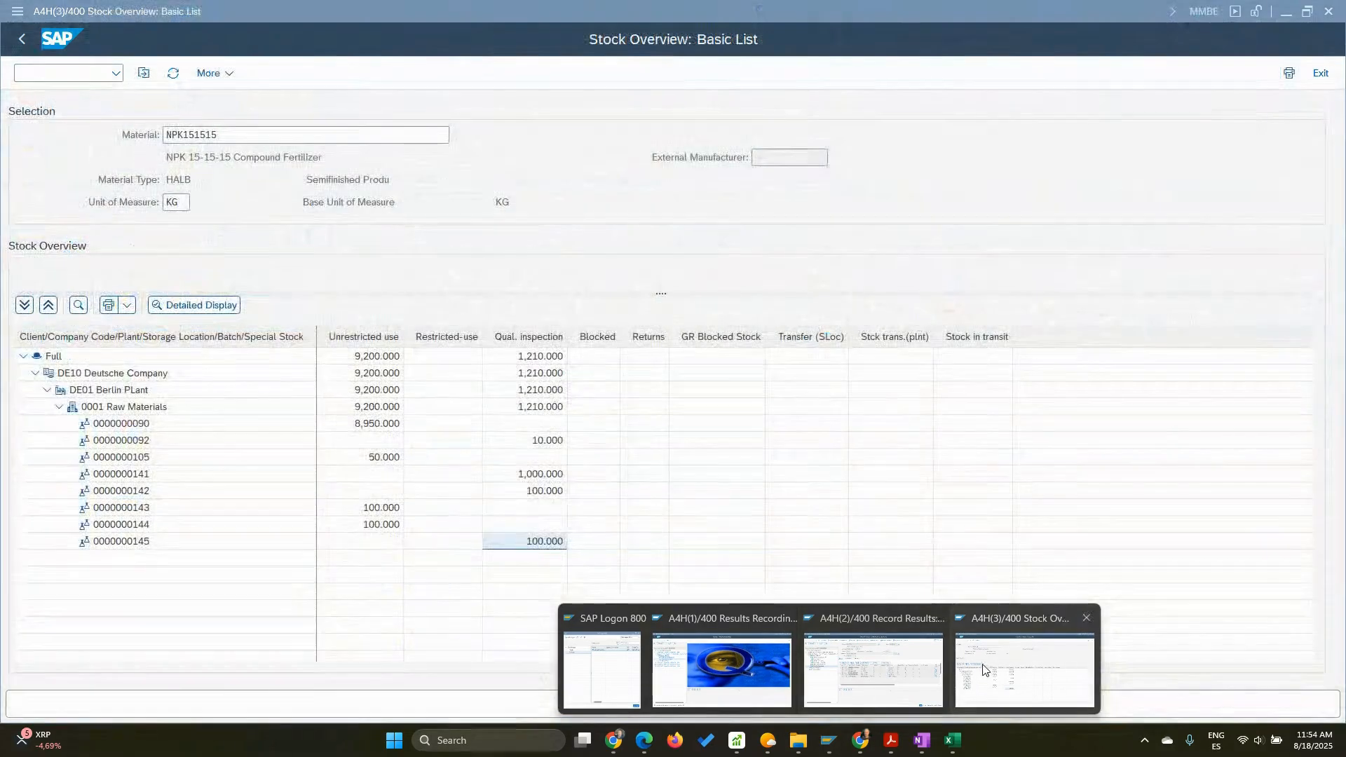
left_click(982, 672)
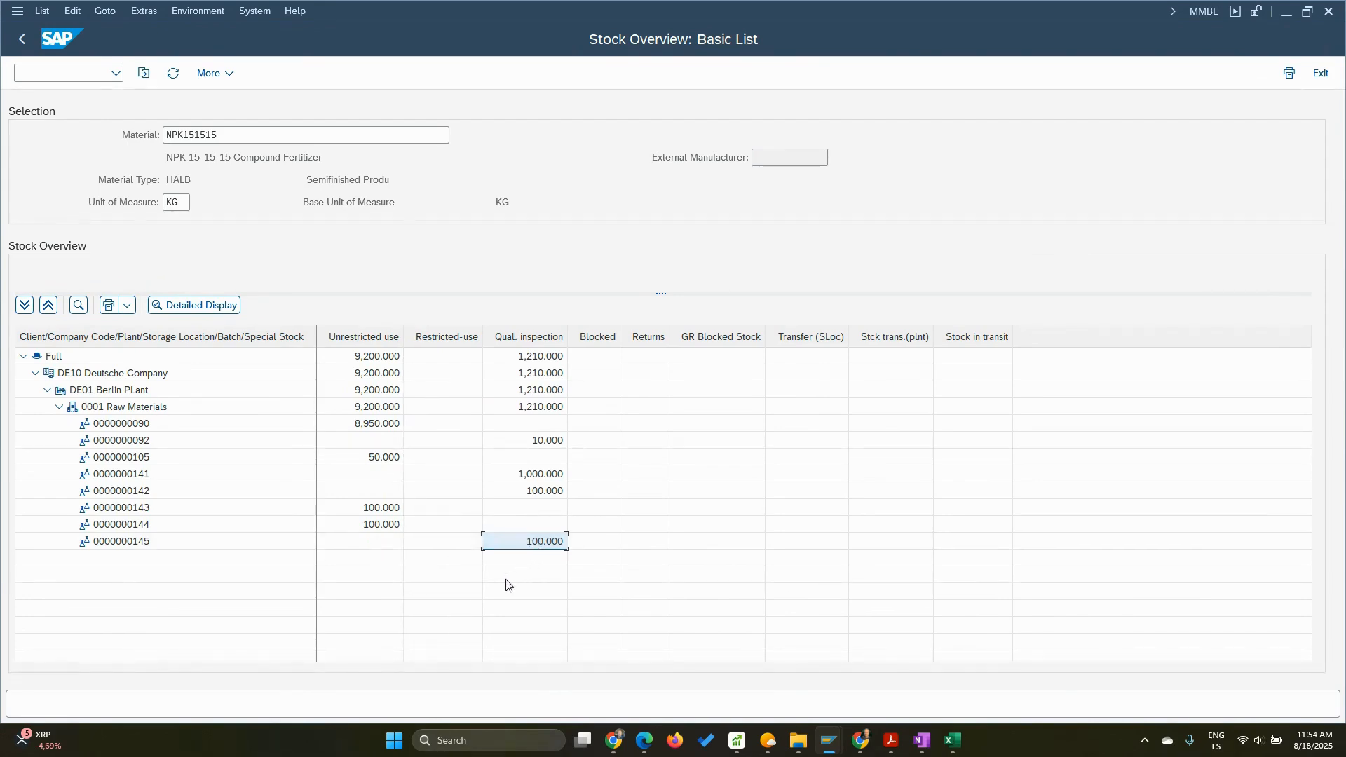
left_click(379, 542)
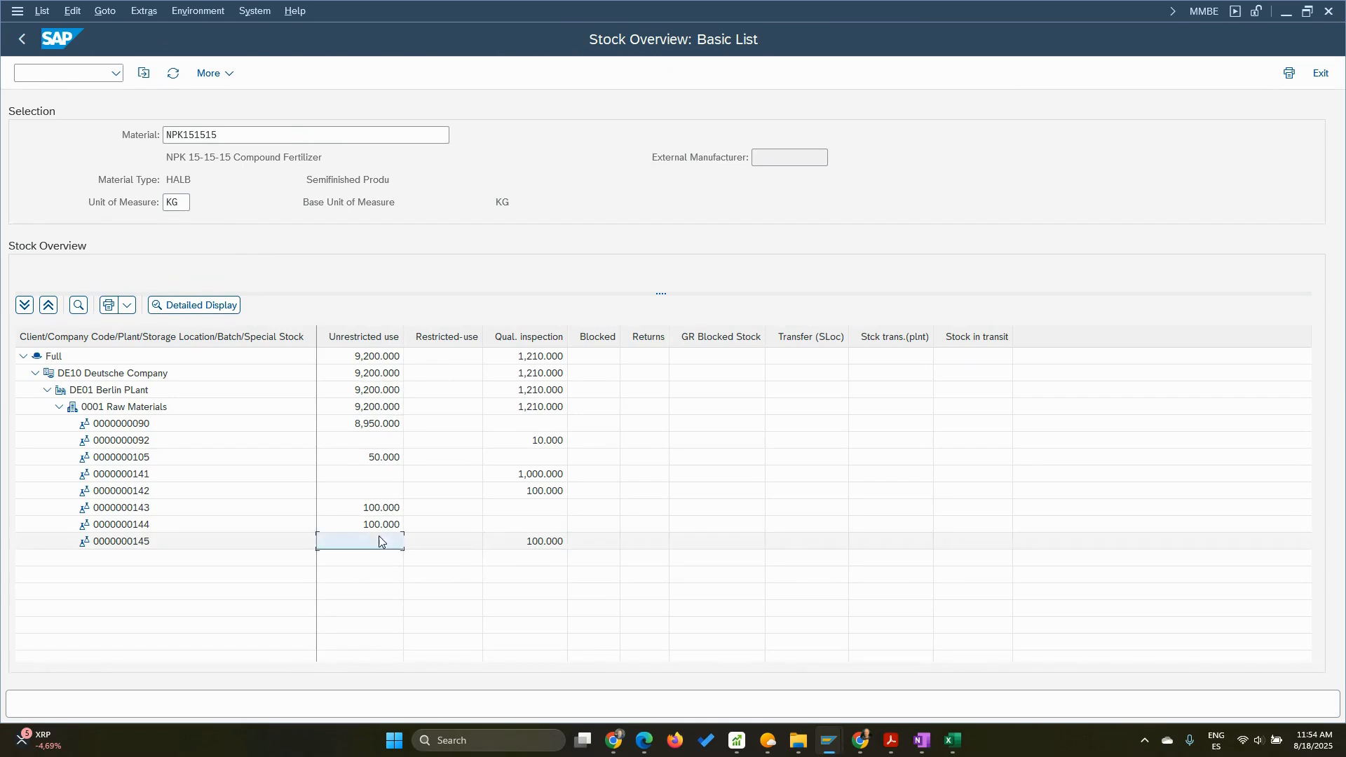
left_click(173, 73)
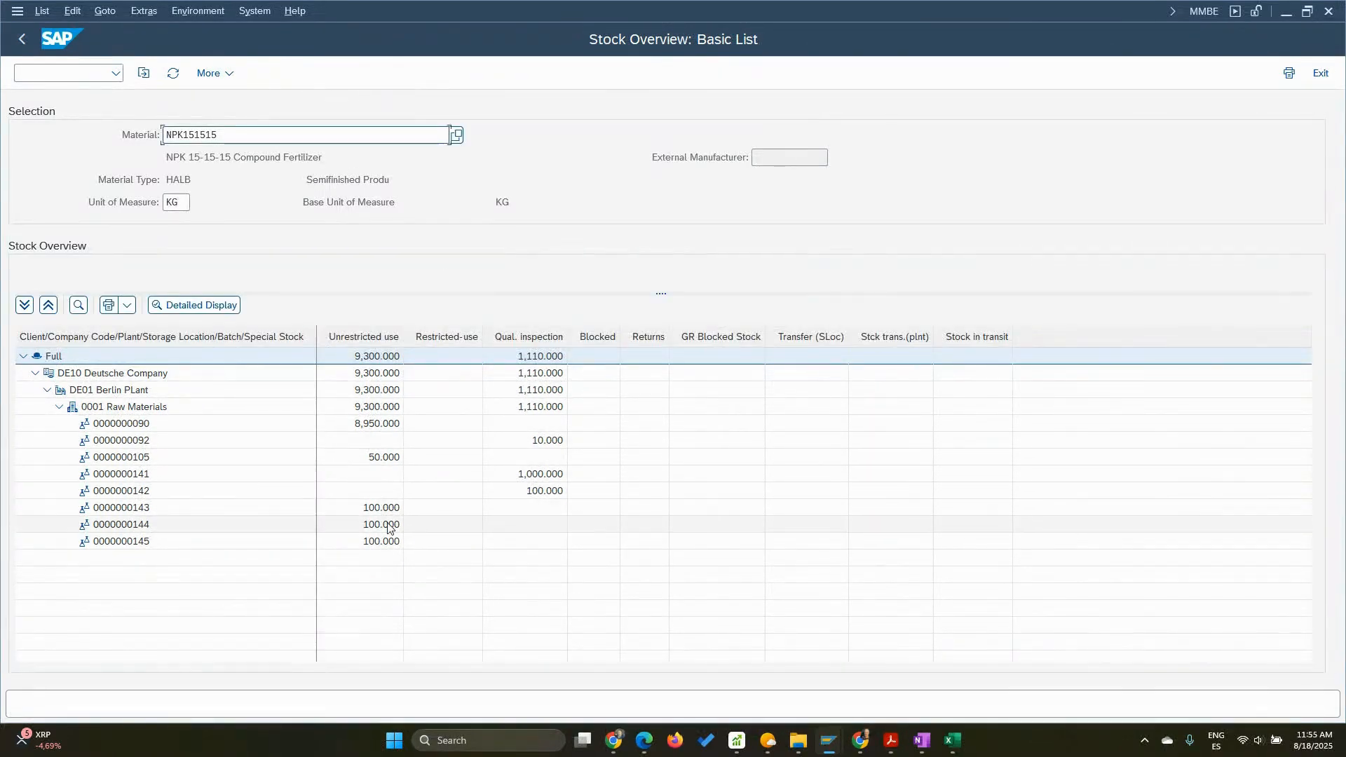
left_click(378, 543)
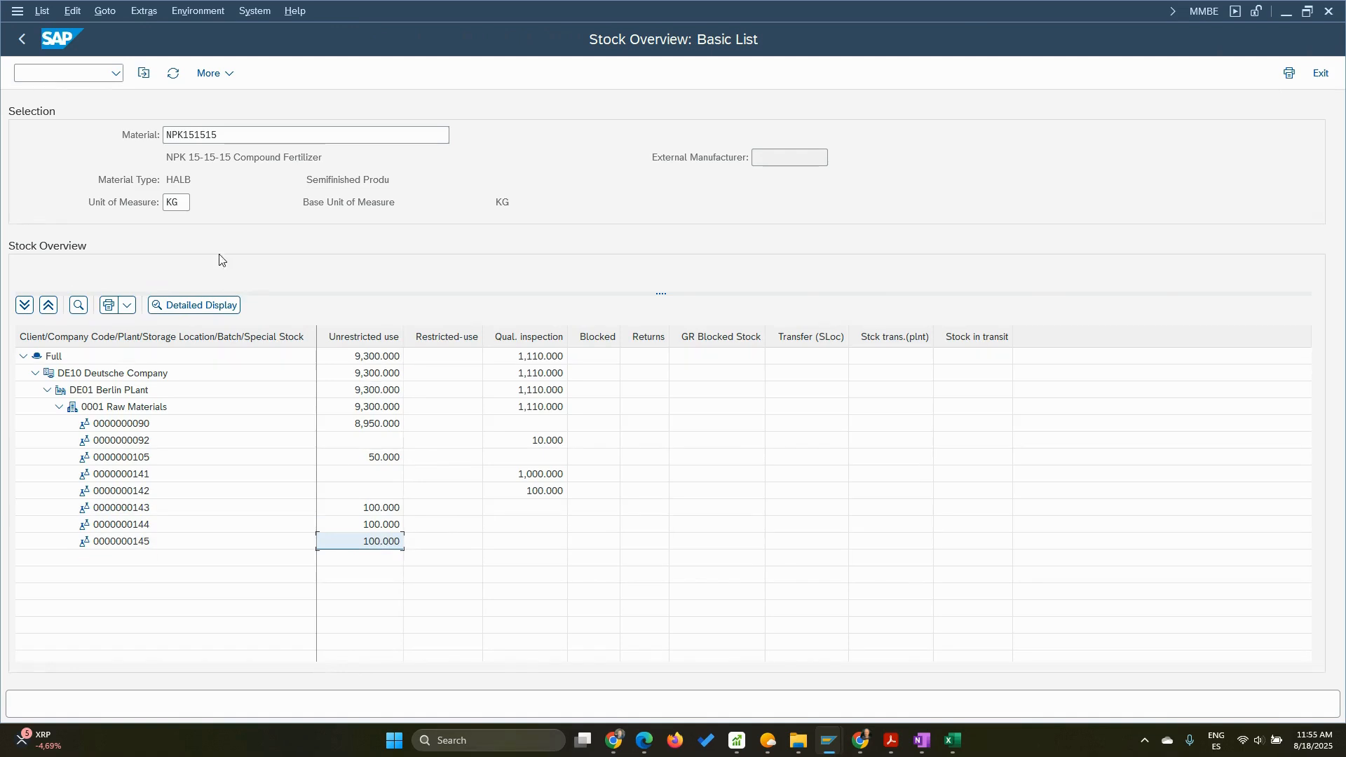
Review the available display versions, run the NPK151515 stock overview with display version 1, and return to its selection criteria
left_click(24, 40)
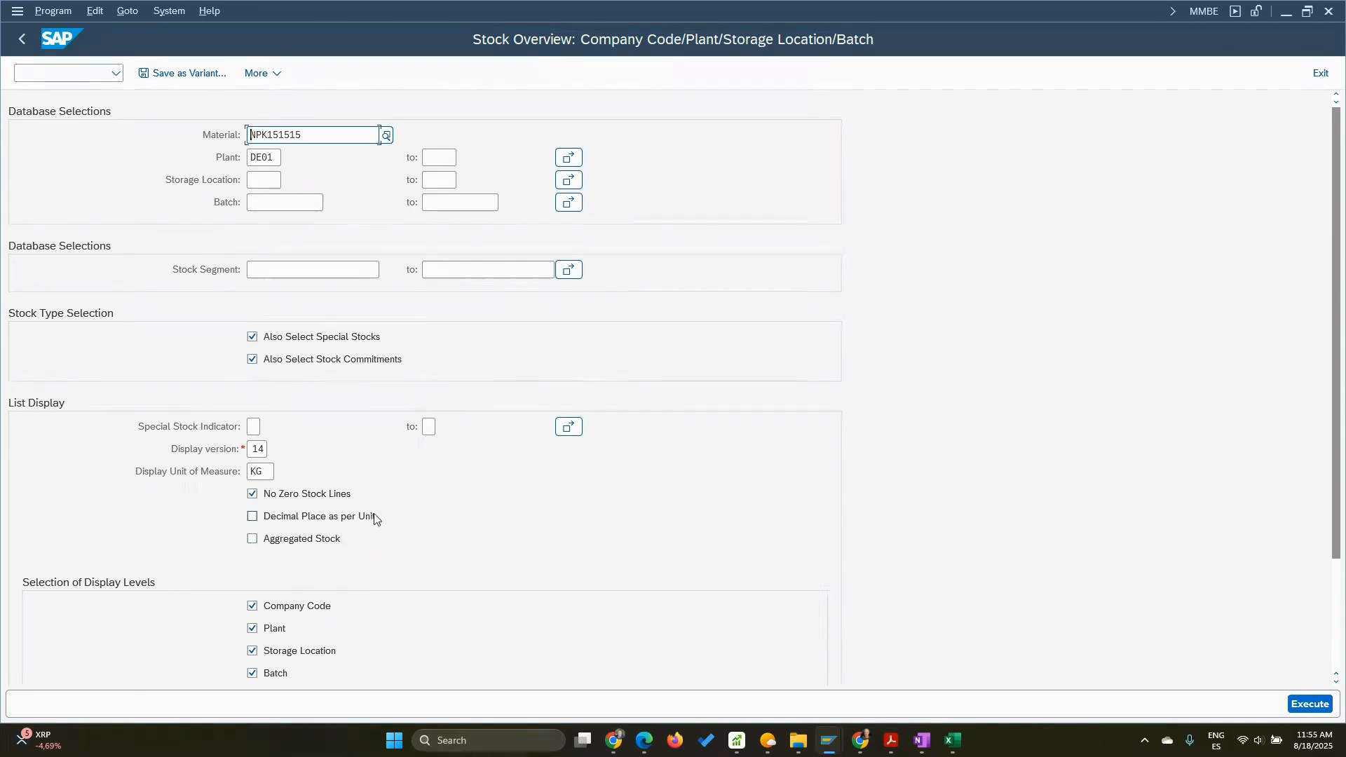
left_click_drag(264, 453, 251, 455)
left_click(275, 450)
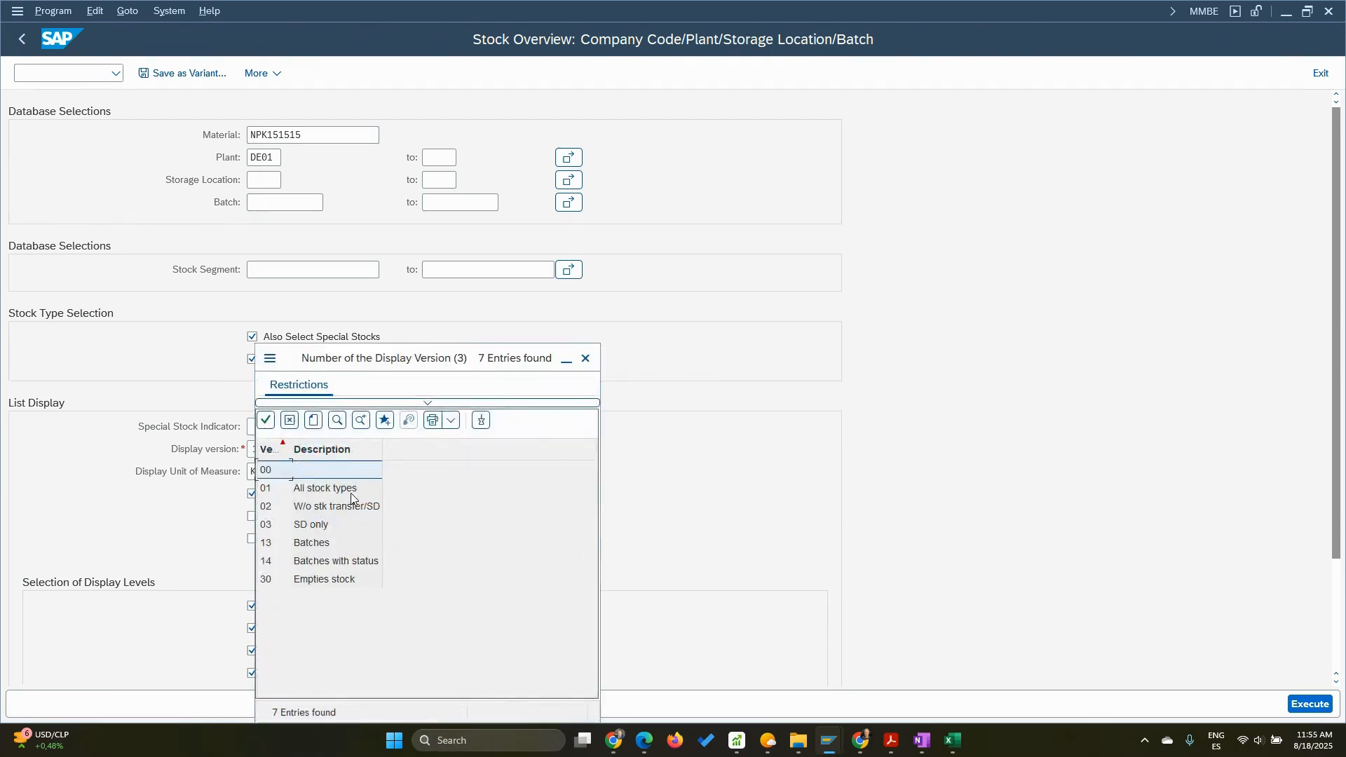
left_click(329, 563)
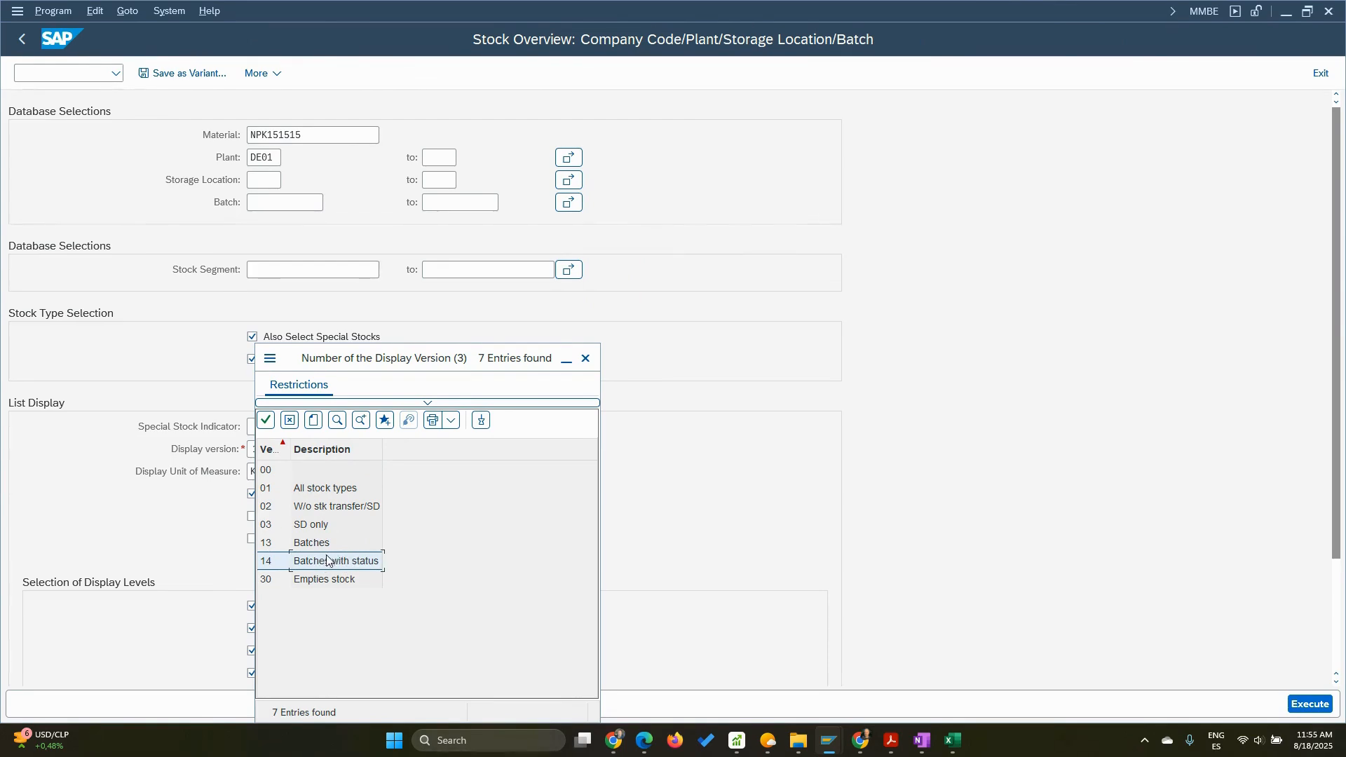
left_click(335, 490)
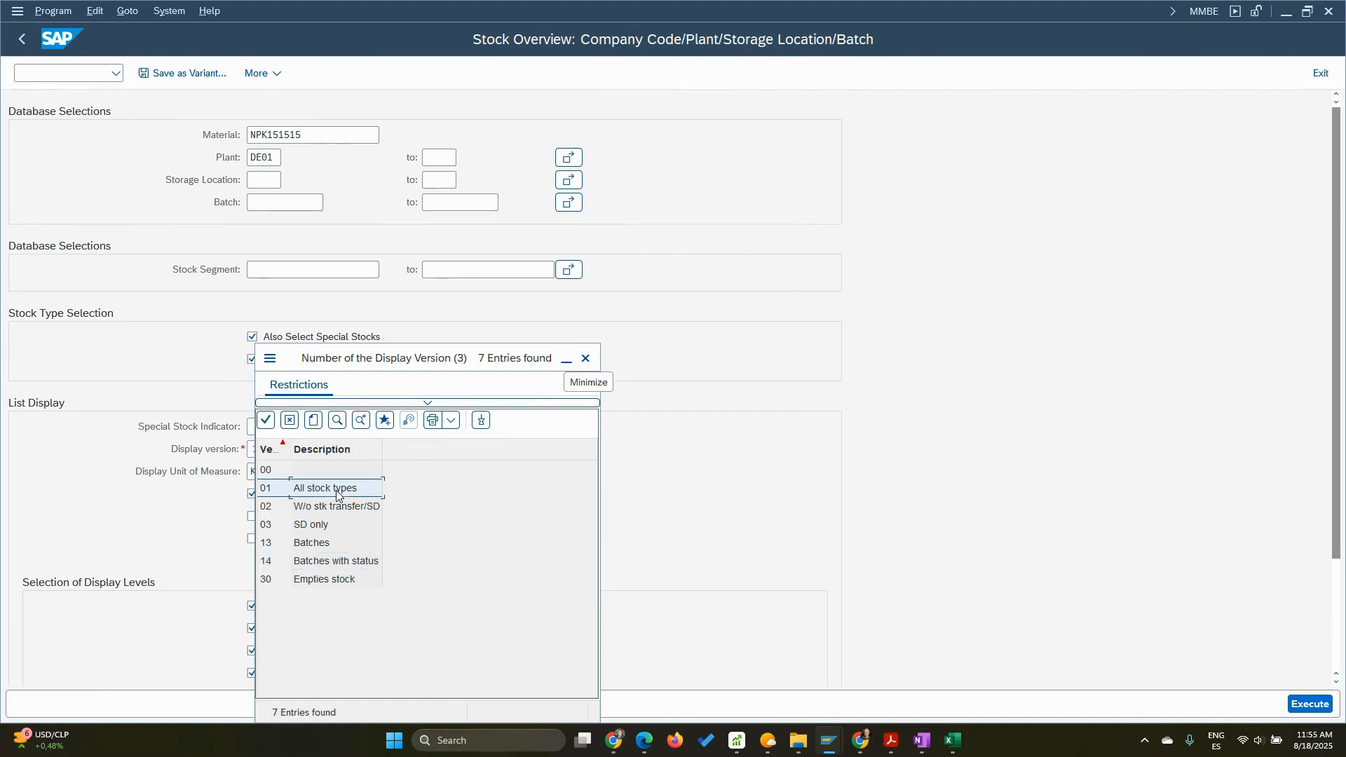
left_click(585, 359)
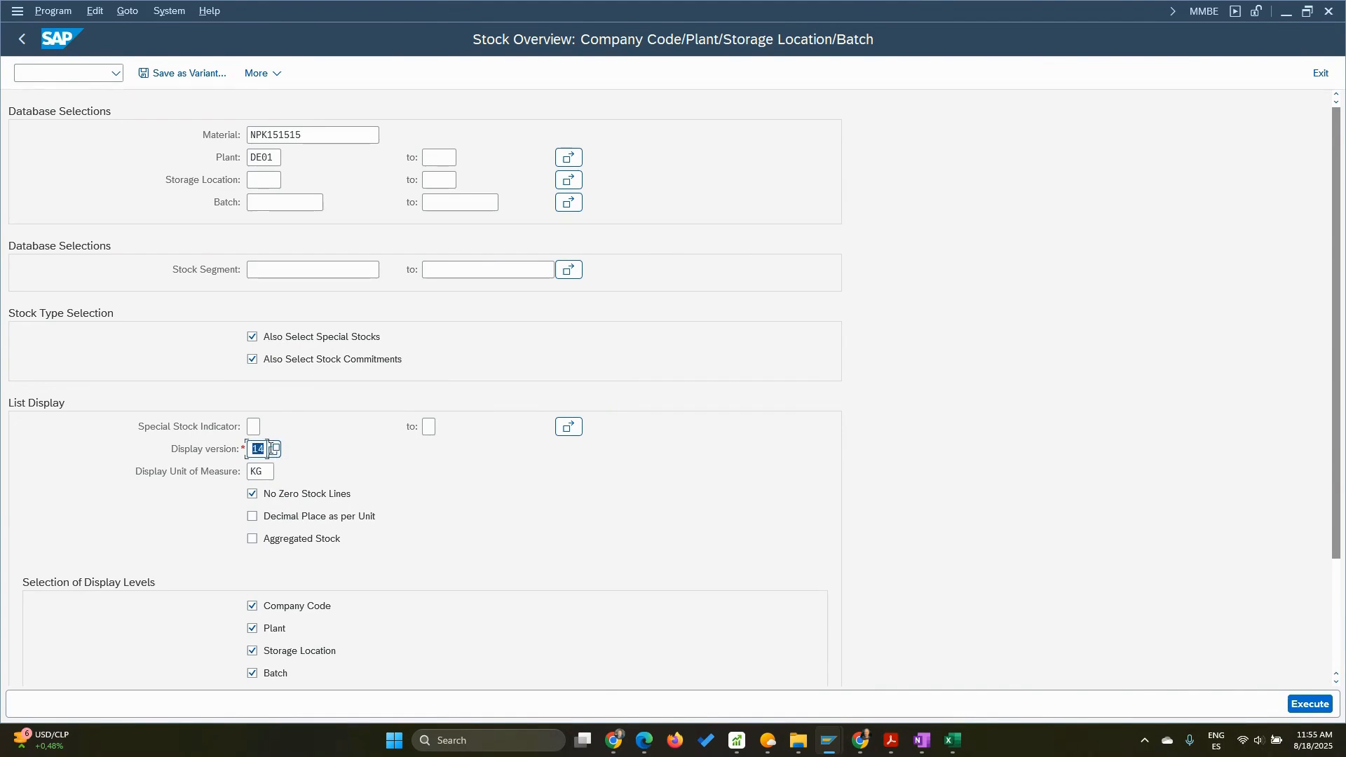
type("1")
left_click(1306, 704)
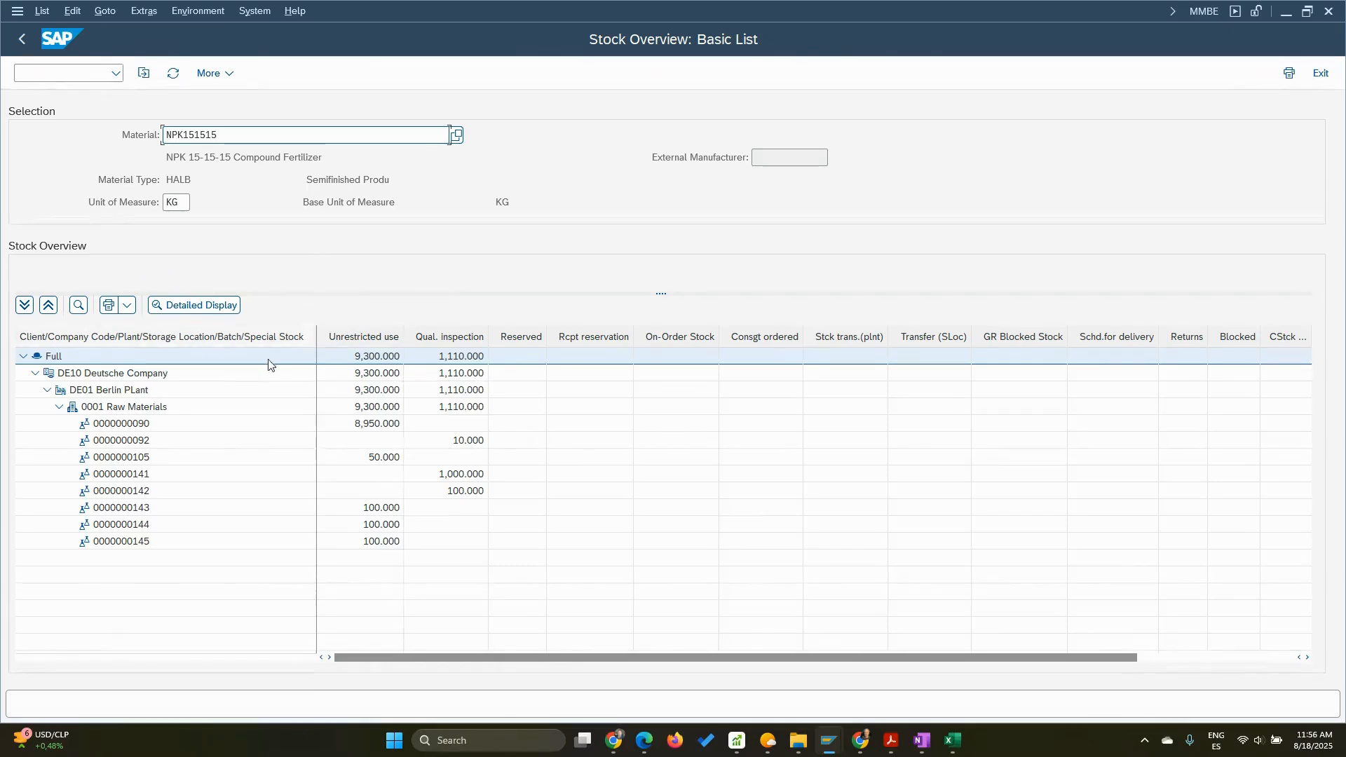
left_click(19, 36)
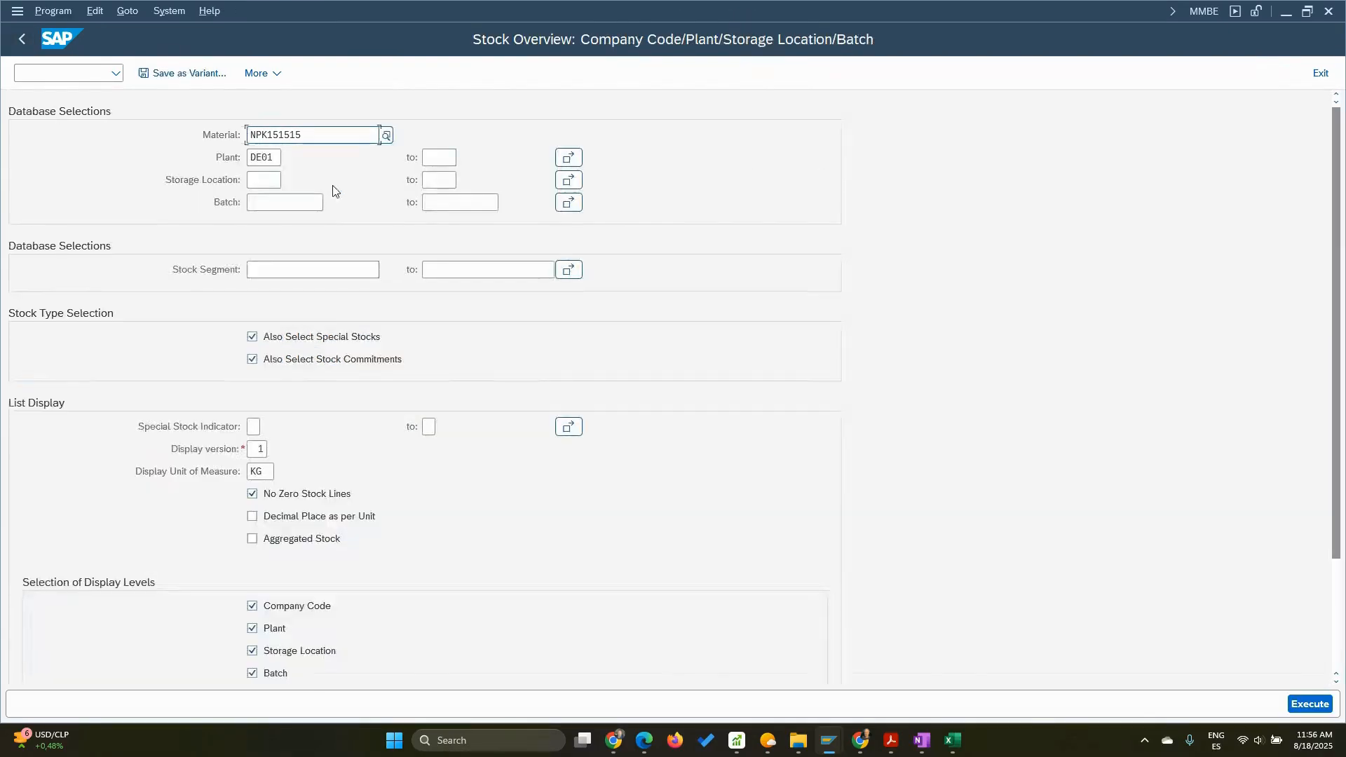